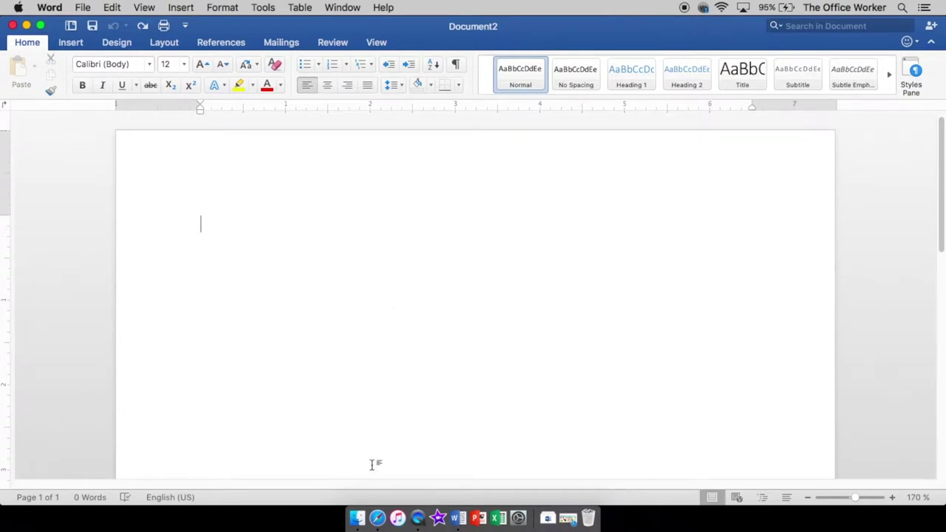
Switch from the blank Word document to Safari to find clipart.
left_click(379, 518)
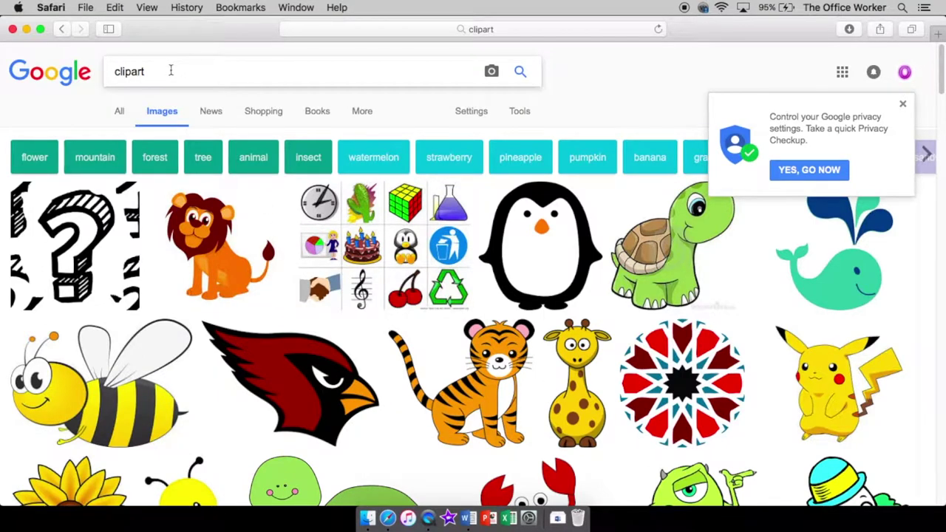
Search Google Images for 'clipart trees' and open the leafy green tree's preview.
left_click(902, 104)
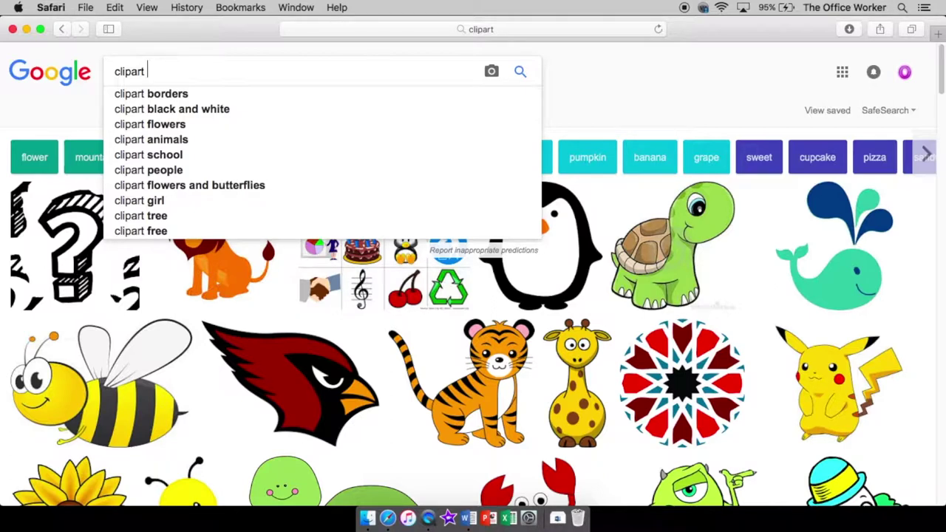
type("trees")
key("Return")
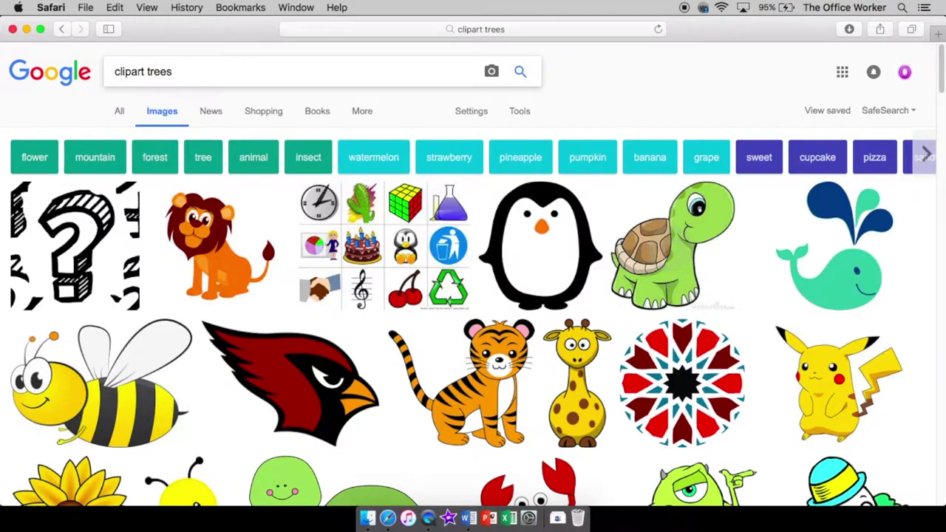
scroll(516, 390, "down", 2)
scroll(516, 390, "down", 3)
scroll(516, 391, "up", 5)
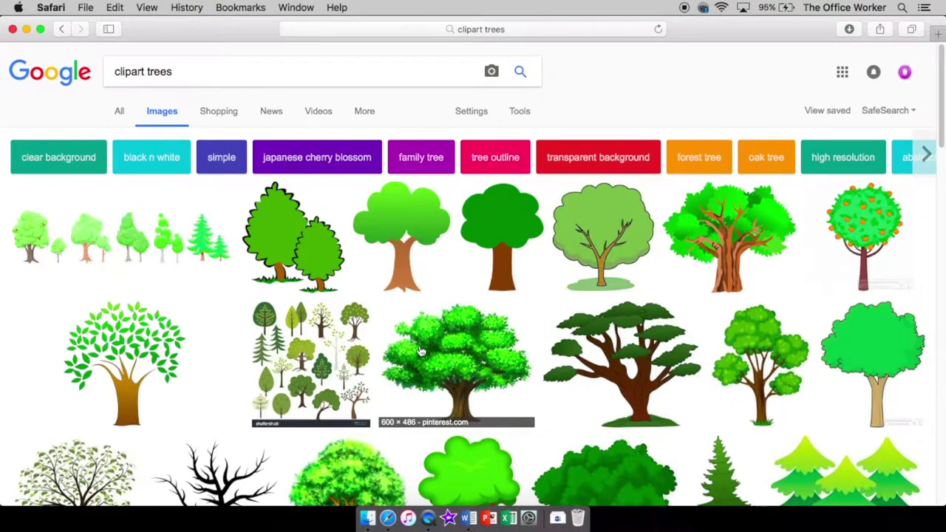
left_click(125, 335)
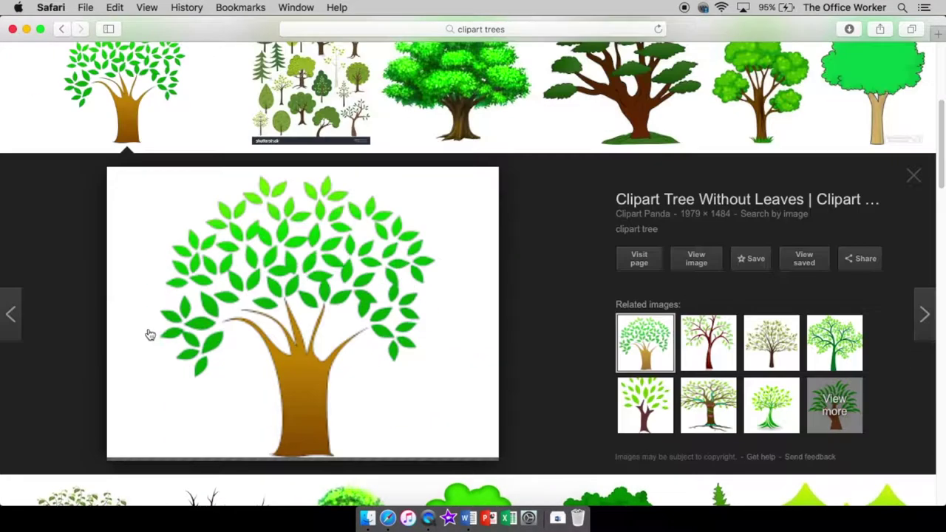
Save the tree image as 'Tree' in the ClipArt folder and return to Word.
right_click(298, 303)
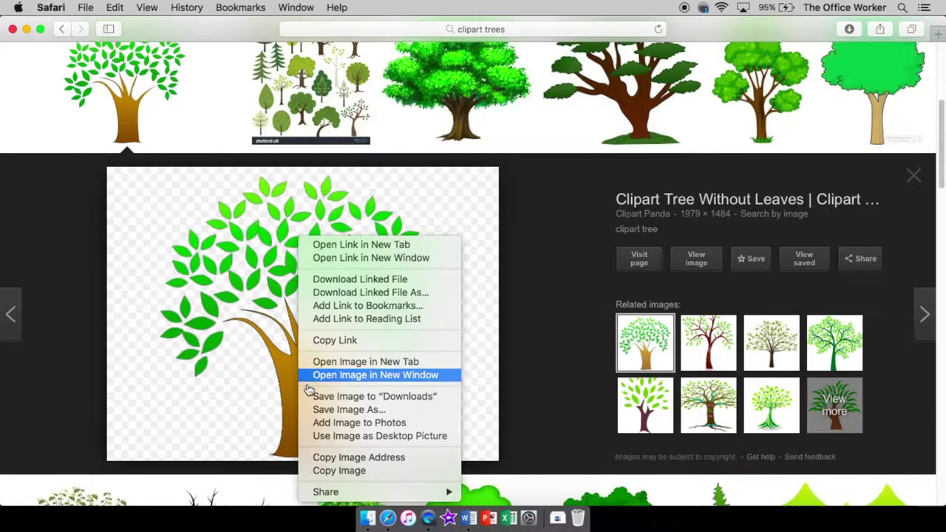
left_click(323, 411)
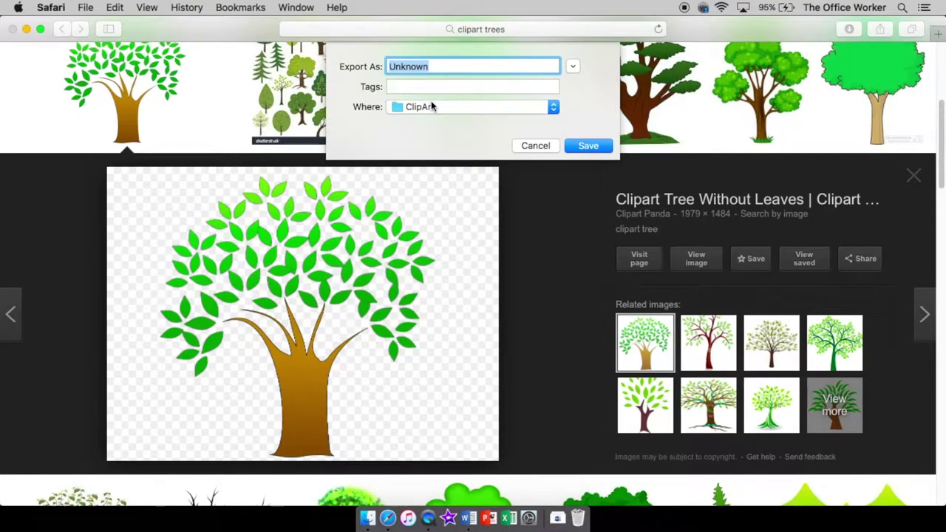
type("Tree")
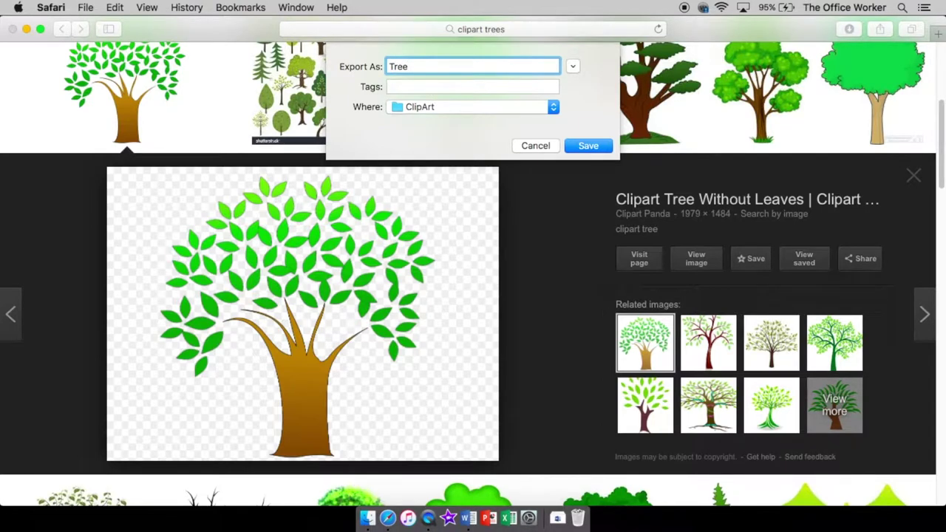
key("Return")
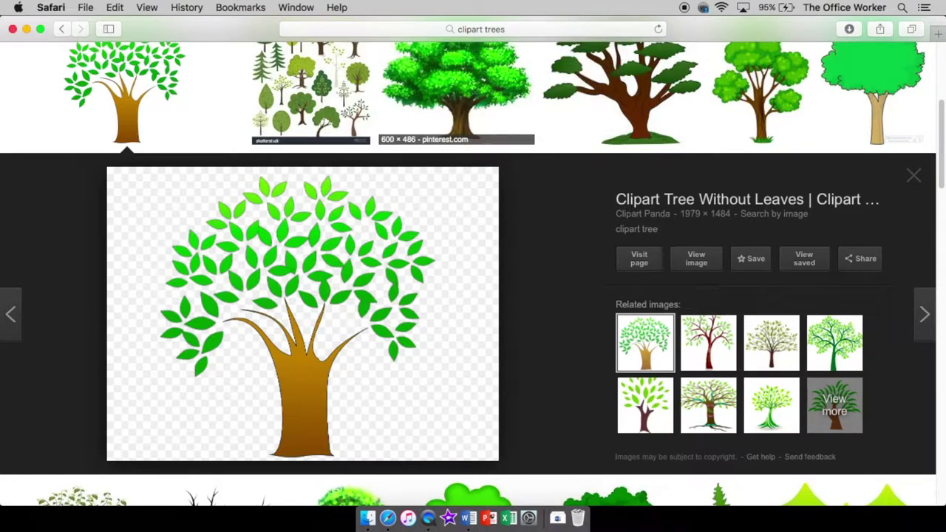
left_click(468, 518)
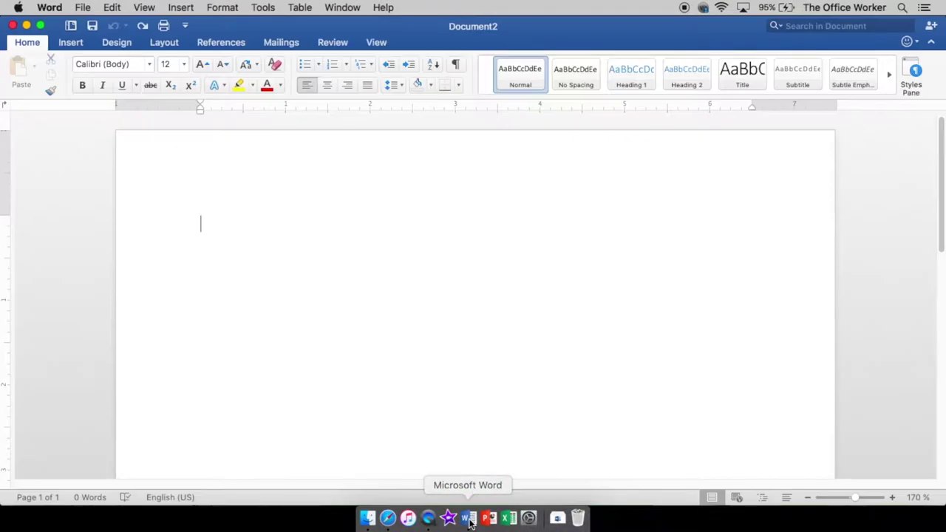
Insert the Tree image from the ClipArt folder using Picture from File.
left_click(72, 43)
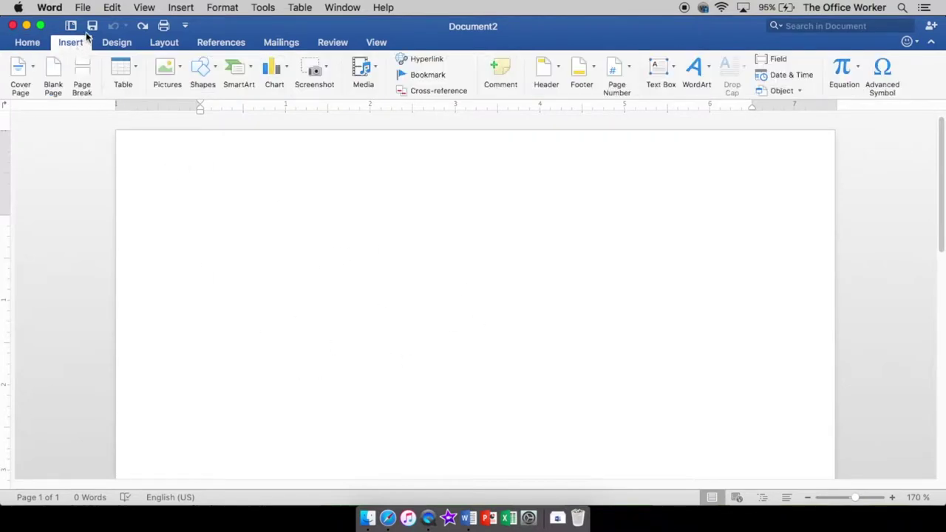
left_click(181, 67)
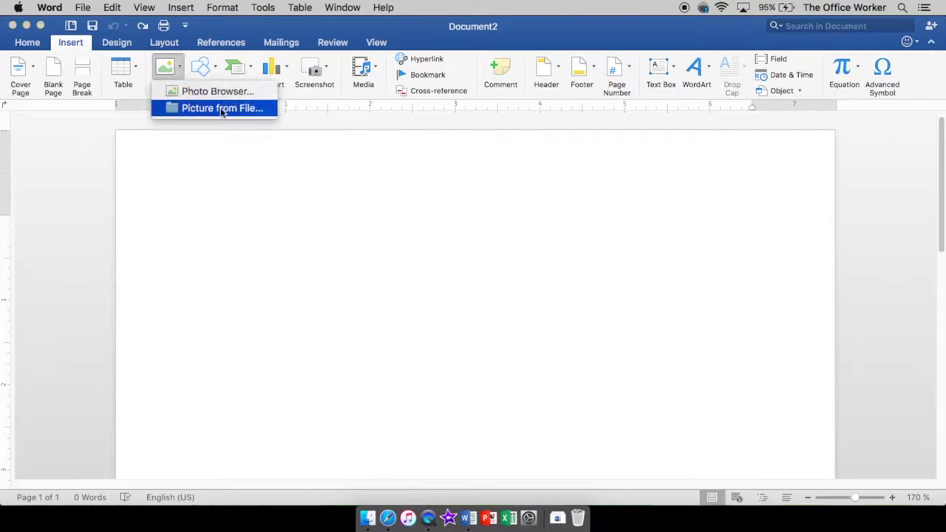
left_click(252, 112)
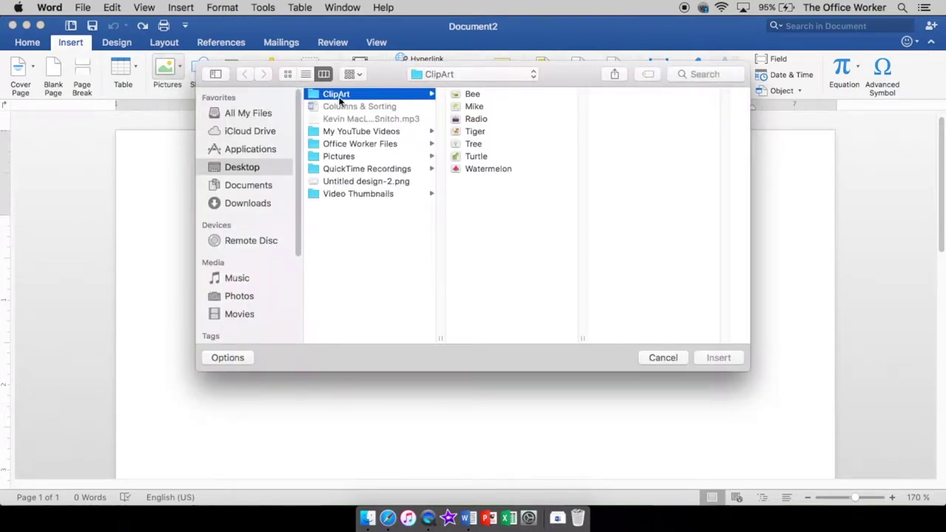
left_click(475, 144)
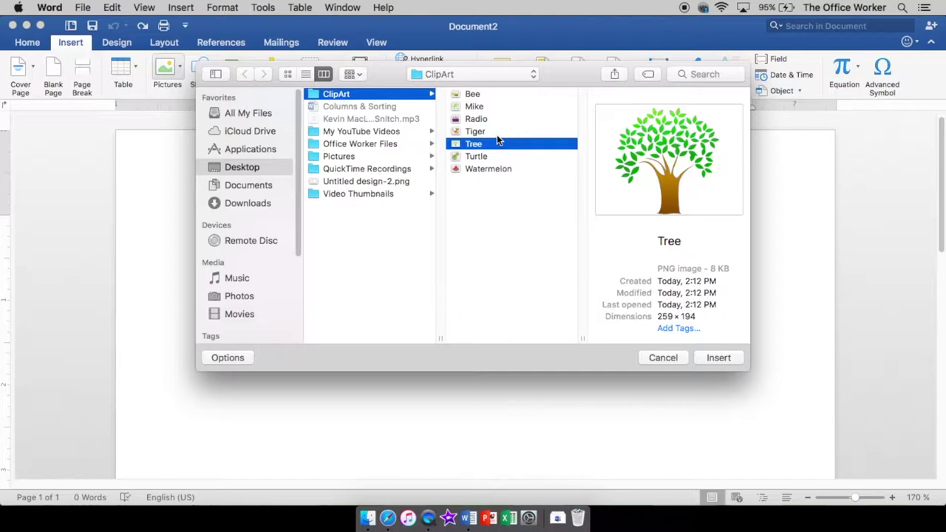
left_click(718, 358)
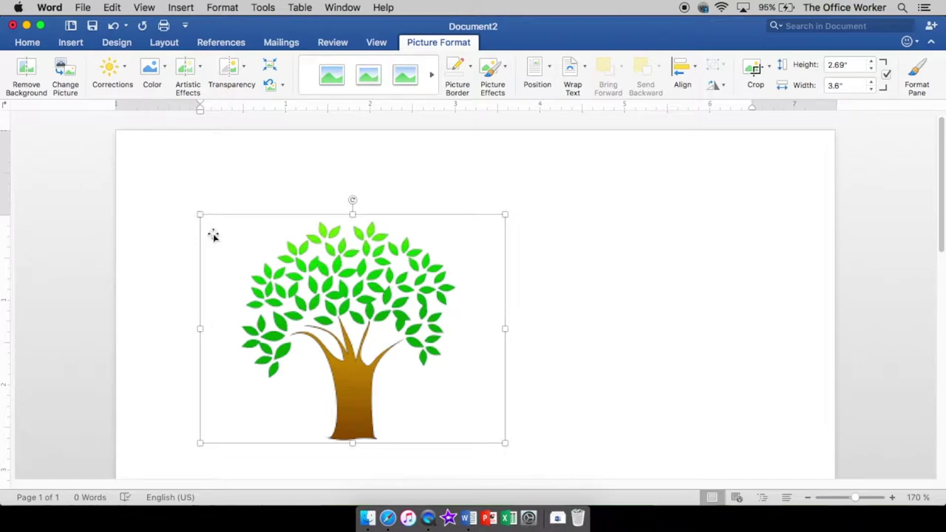
Resize the tree picture with its sizing handles to about 1" high by 1.43" wide.
left_click_drag(506, 443, 327, 214)
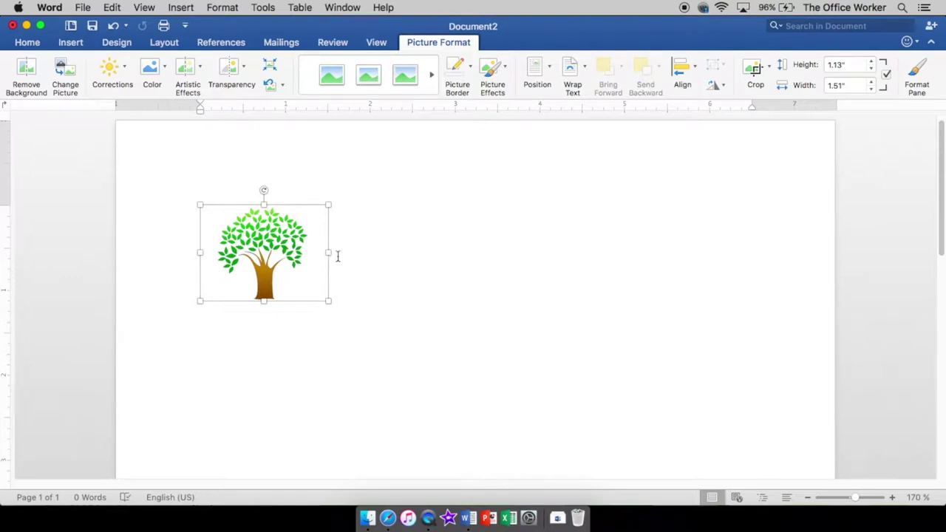
mouse_move(330, 254)
left_mouse_down()
mouse_move(238, 247)
mouse_move(439, 253)
mouse_move(323, 253)
left_mouse_up()
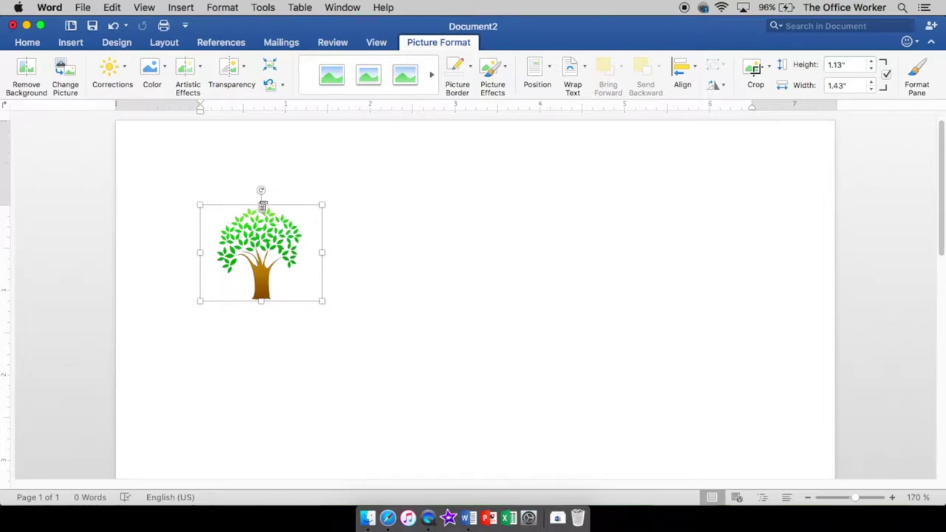
mouse_move(262, 206)
left_mouse_down()
mouse_move(262, 235)
mouse_move(262, 214)
left_mouse_up()
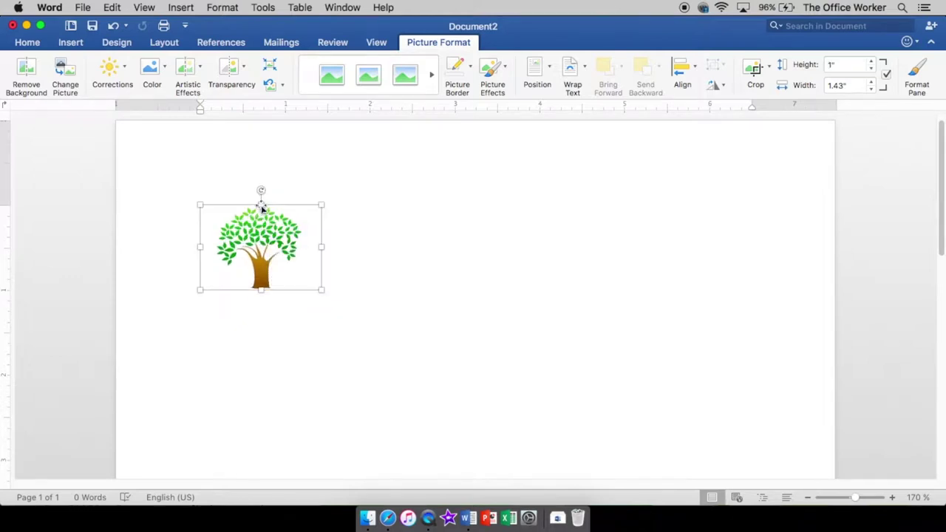
mouse_move(261, 206)
left_mouse_down()
mouse_move(259, 248)
mouse_move(265, 202)
left_mouse_up()
mouse_move(261, 284)
left_mouse_down()
mouse_move(258, 247)
mouse_move(260, 288)
left_mouse_up()
left_click(113, 27)
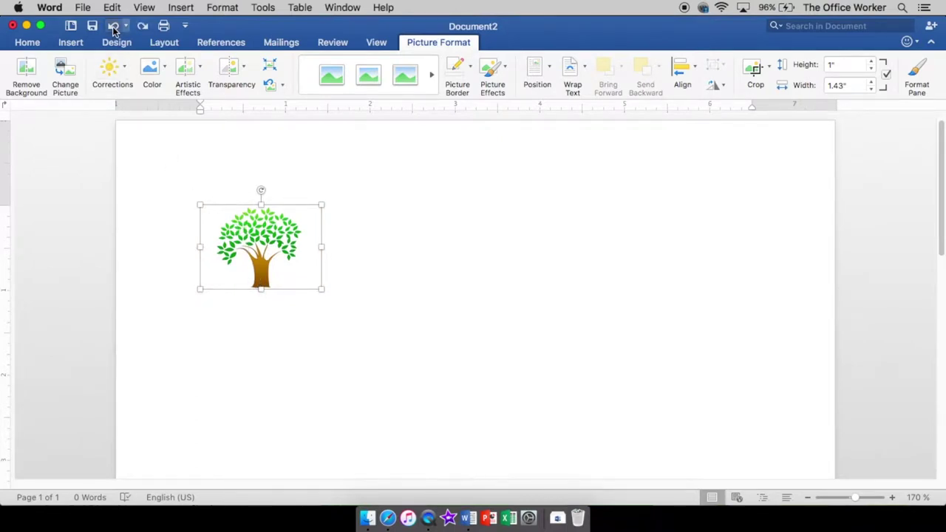
Undo the earlier resizes and rescale the tree proportionally to 1.2" by 1.6".
left_click(113, 26)
left_click(113, 27)
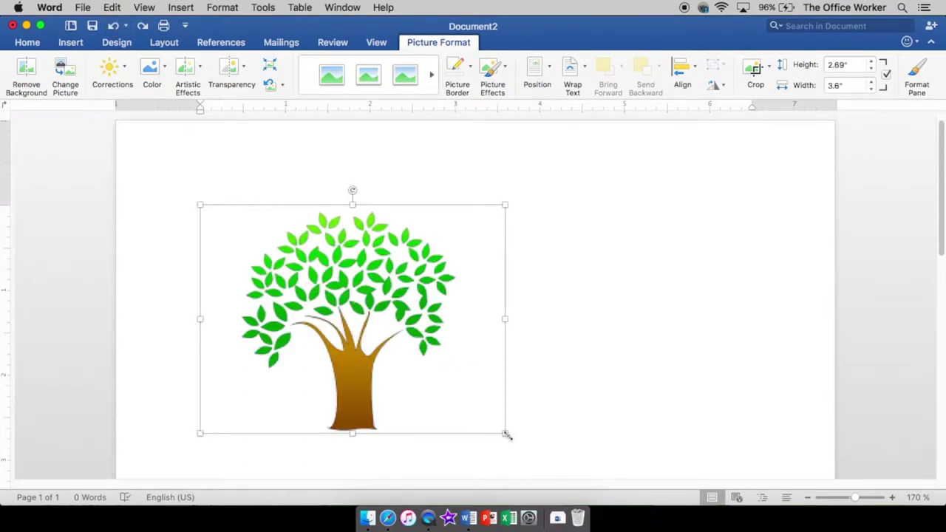
left_click_drag(504, 433, 323, 305)
Select the tree picture and delete it, leaving the page empty.
left_click(435, 278)
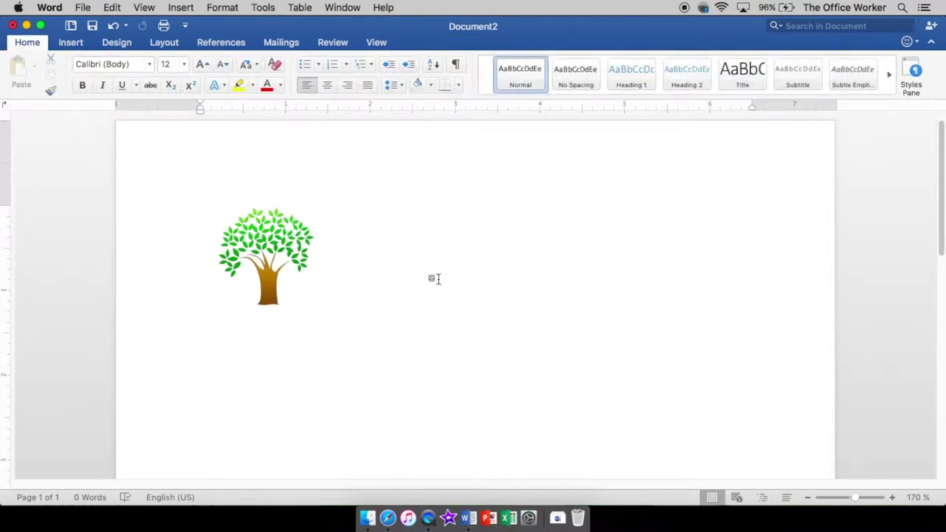
left_click(260, 247)
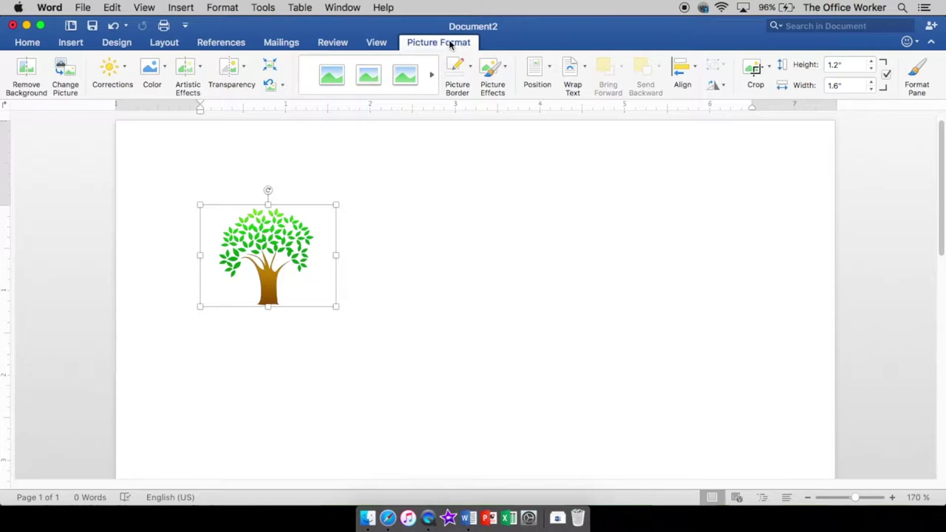
left_click(490, 275)
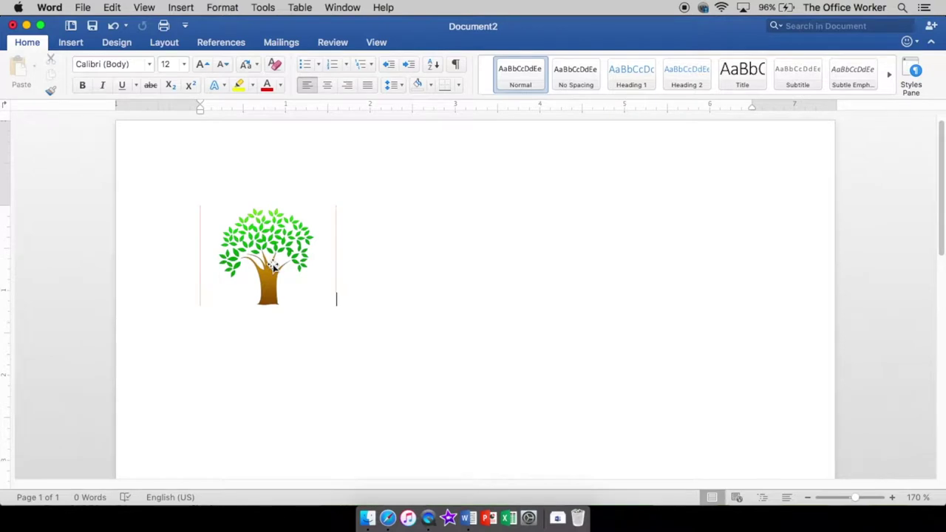
left_click(329, 292)
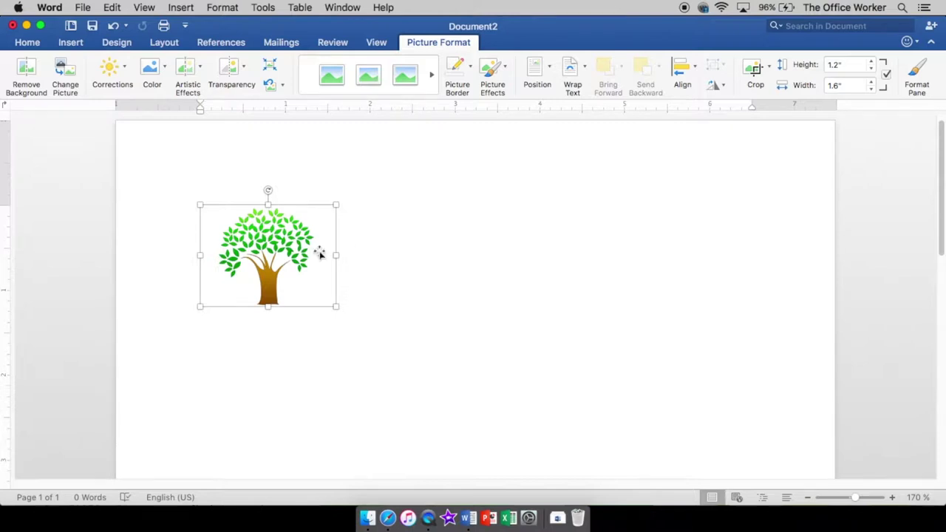
key("BackSpace")
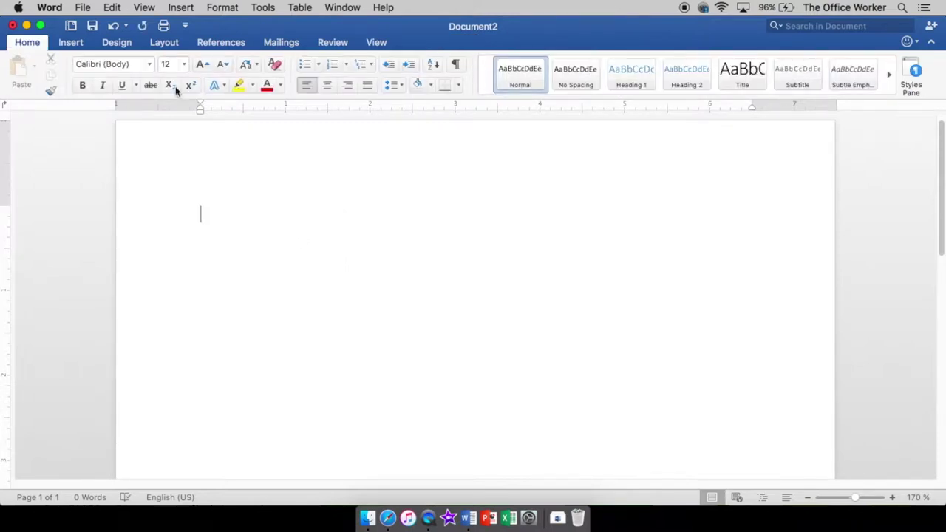
Insert the Watermelon image from the ClipArt folder via Picture from File.
left_click(82, 42)
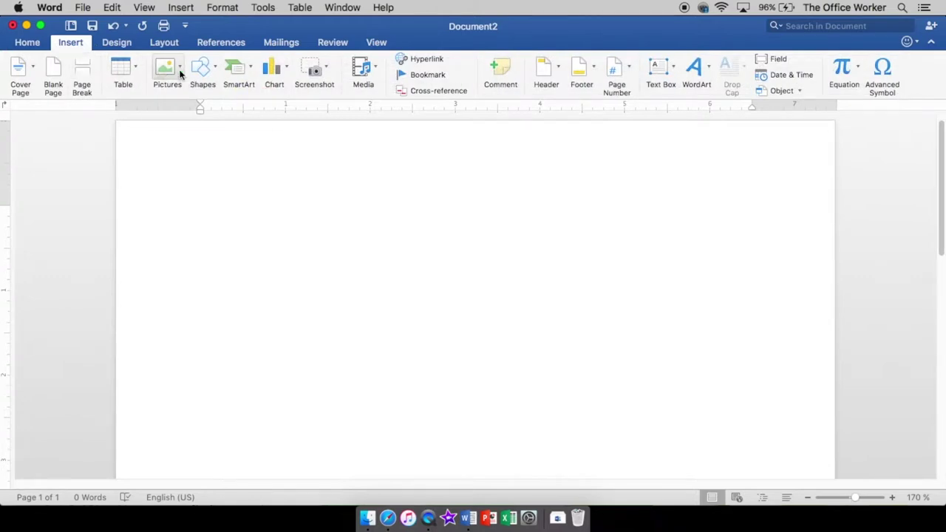
left_click(180, 74)
left_click(196, 108)
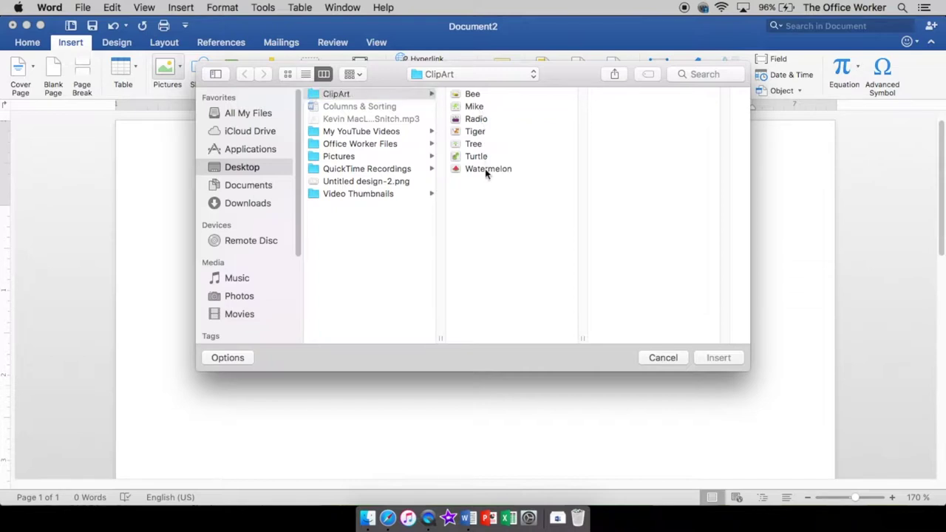
double_click(485, 168)
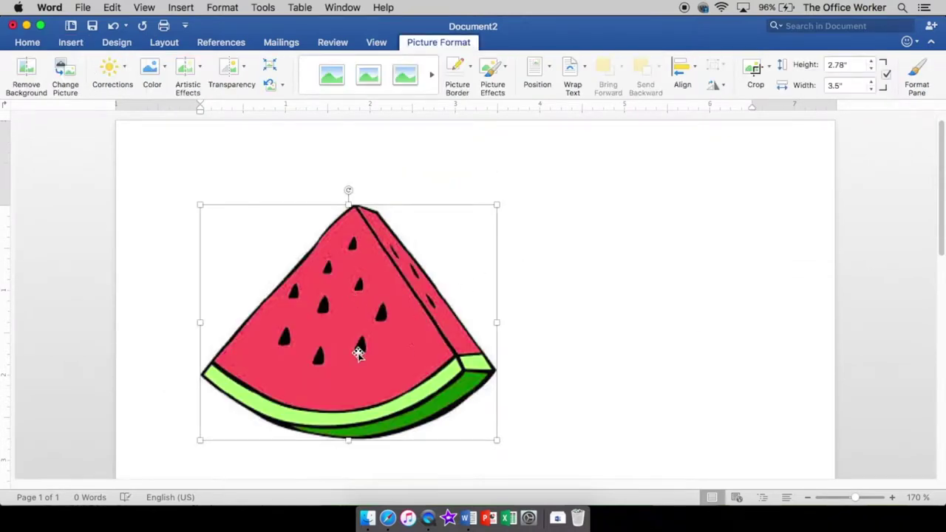
Shrink the watermelon to about 1.47 by 1.18 inches and reposition it.
left_click_drag(496, 441, 323, 294)
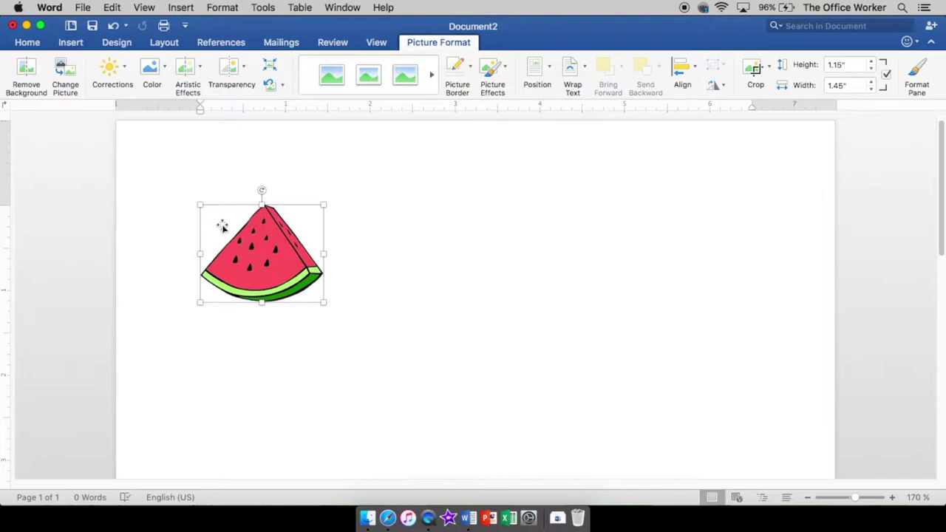
left_click_drag(221, 227, 477, 261)
mouse_move(289, 251)
left_mouse_down()
mouse_move(342, 432)
mouse_move(293, 264)
mouse_move(566, 249)
mouse_move(294, 238)
left_mouse_up()
Set the watermelon's text wrapping to Tight and move it to the page middle.
left_click(580, 67)
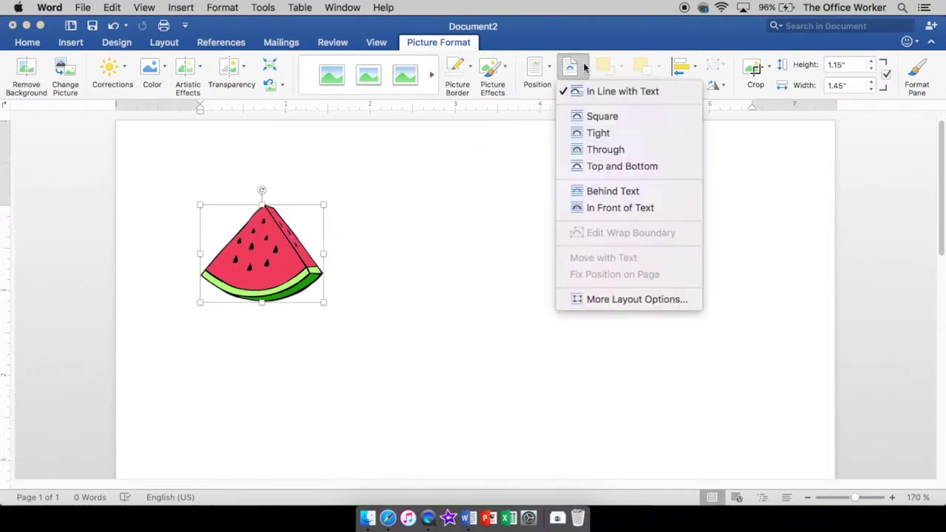
left_click(598, 133)
left_click_drag(270, 254, 519, 250)
left_click(393, 282)
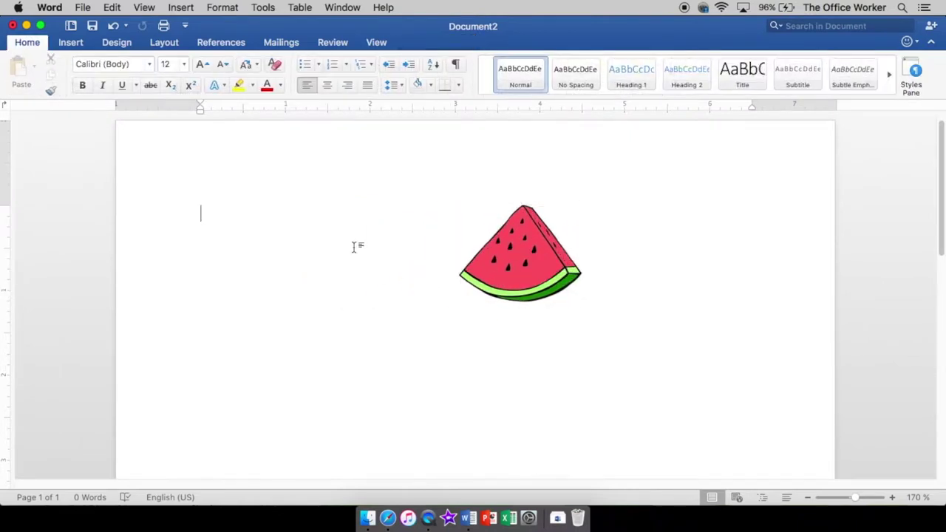
Insert the Mike clipart from the ClipArt folder into the document.
left_click(71, 42)
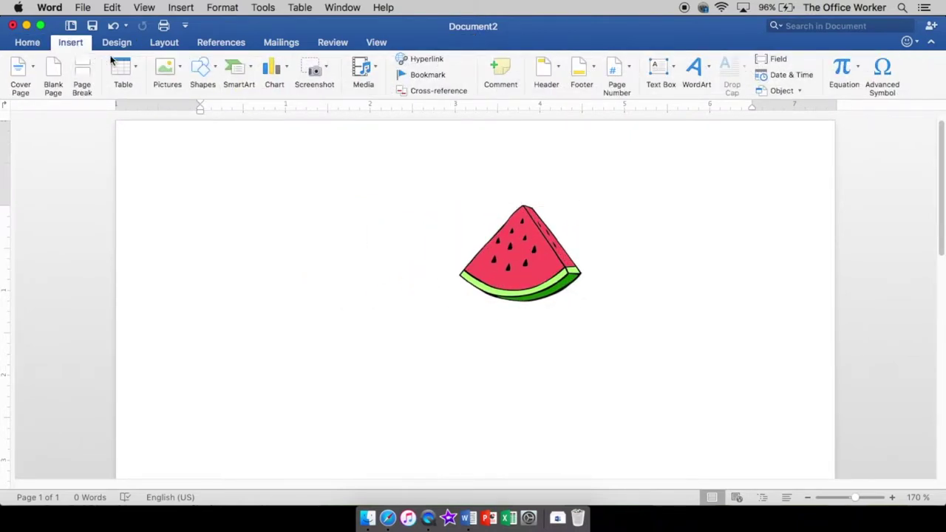
left_click(176, 66)
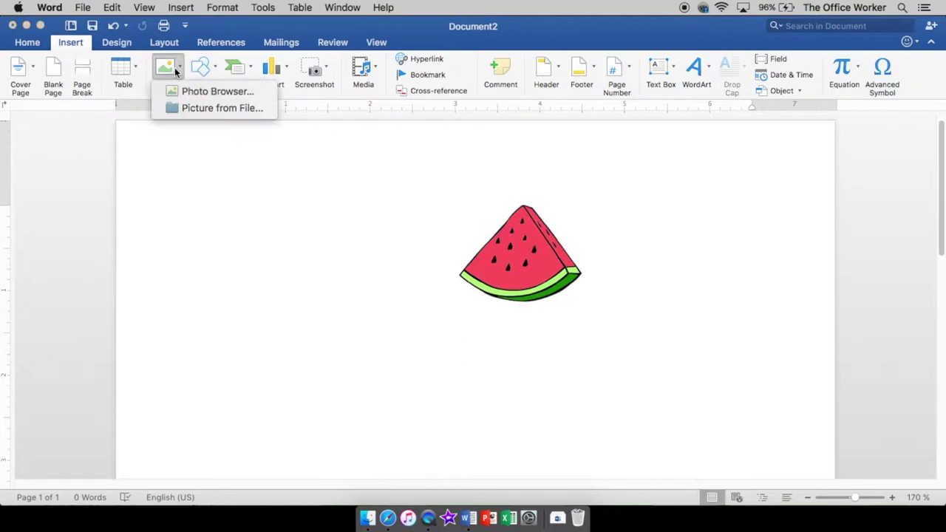
left_click(190, 109)
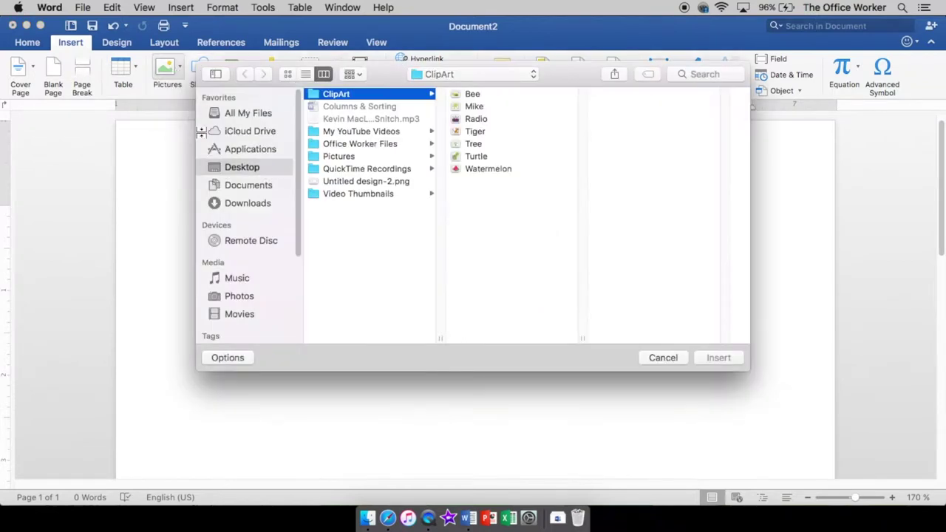
double_click(477, 106)
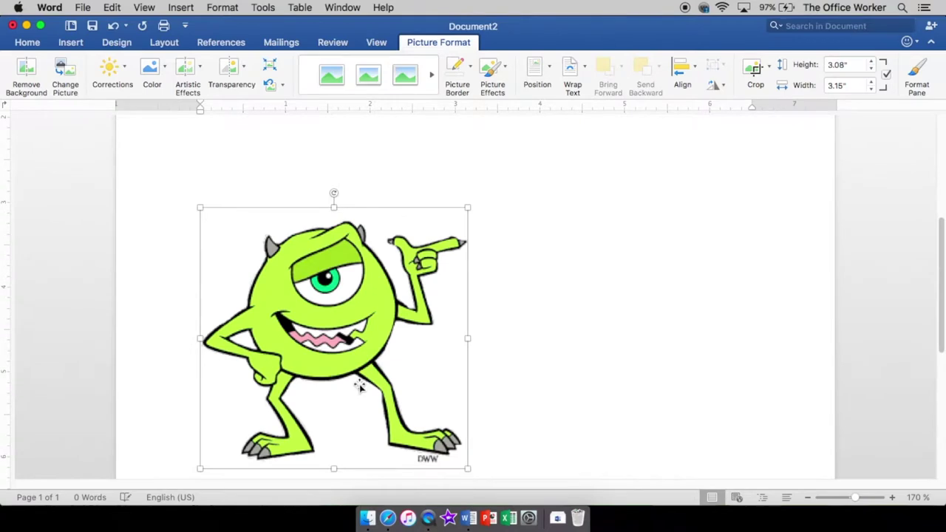
scroll(375, 370, "down", 10)
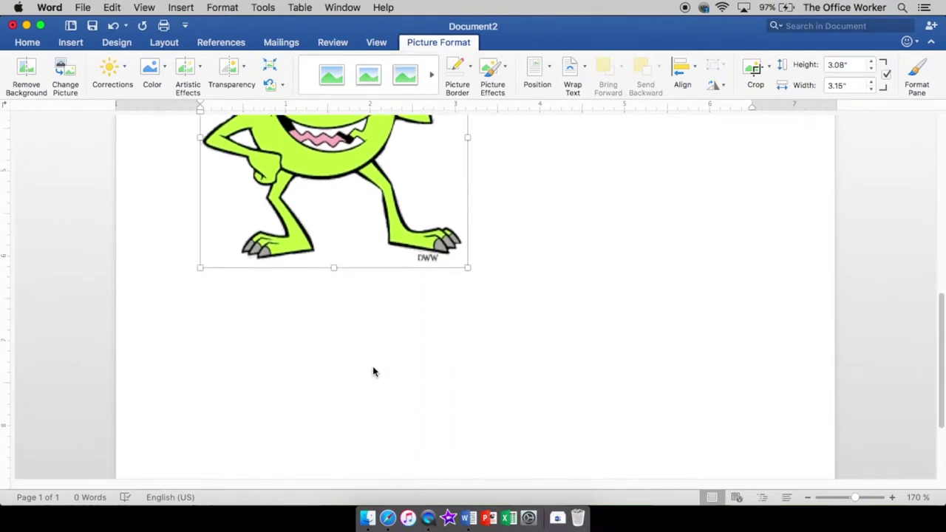
scroll(374, 362, "up", 12)
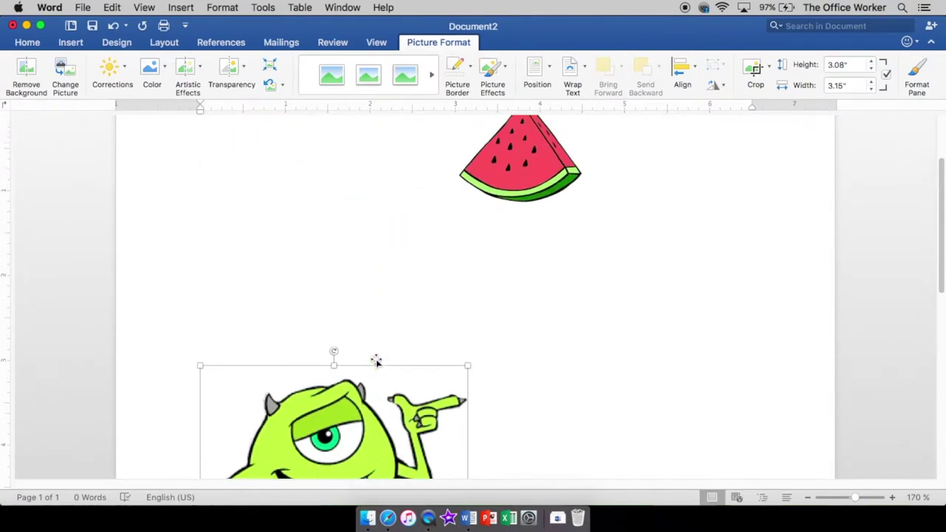
scroll(521, 255, "down", 2)
scroll(479, 348, "down", 4)
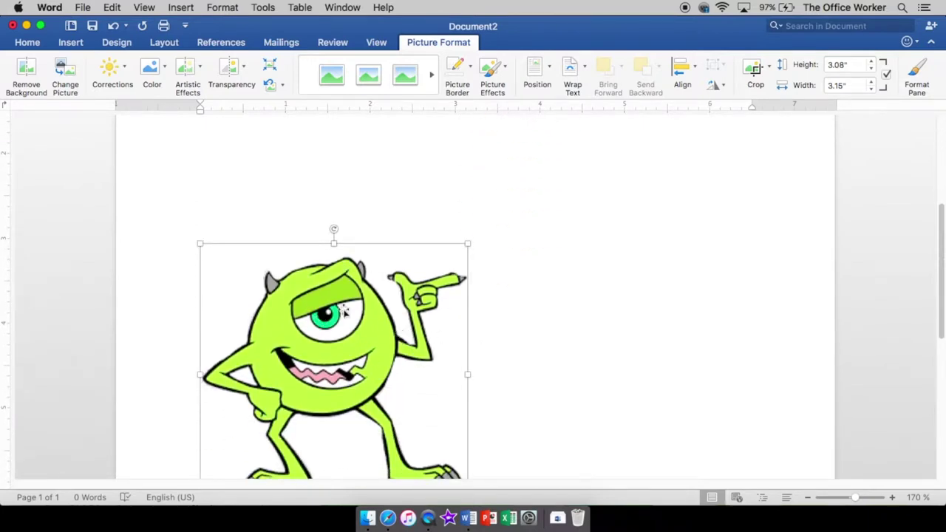
Set Mike's text wrapping to Tight and drag it below the watermelon.
left_click(581, 69)
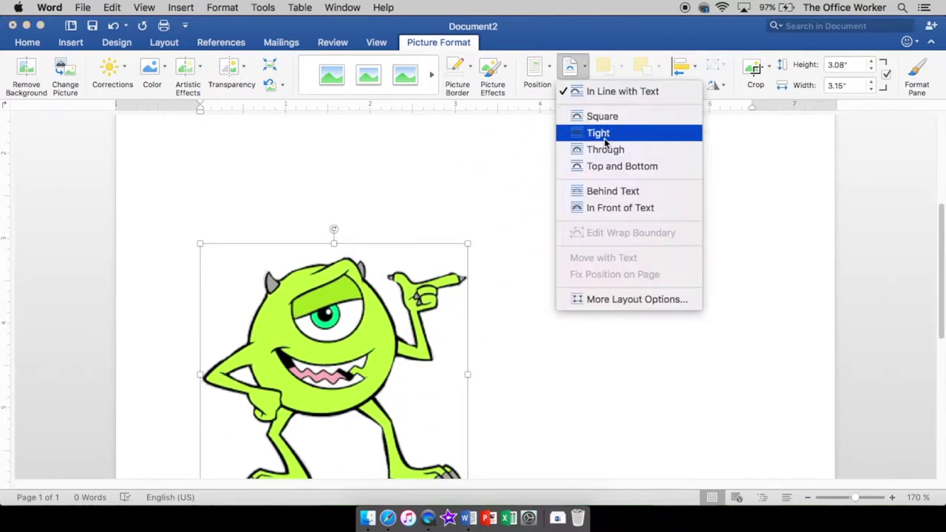
left_click(602, 134)
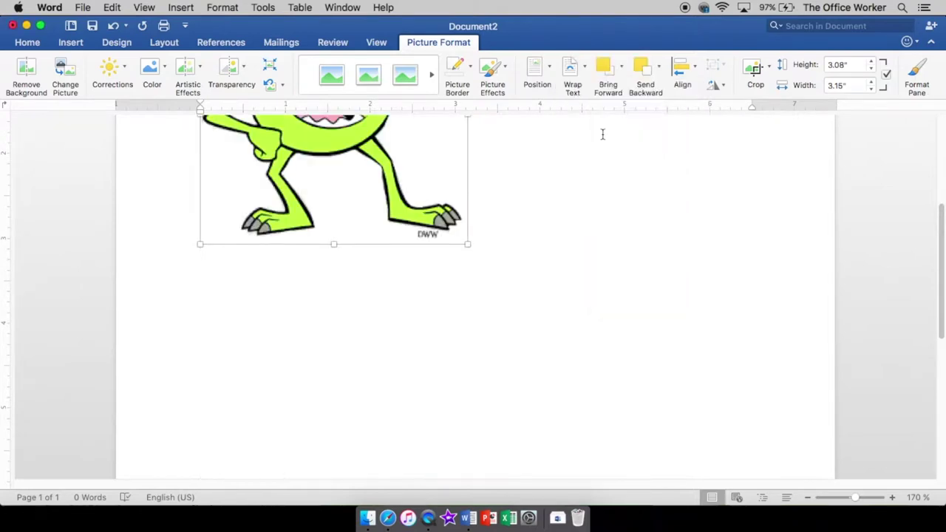
scroll(525, 311, "up", 5)
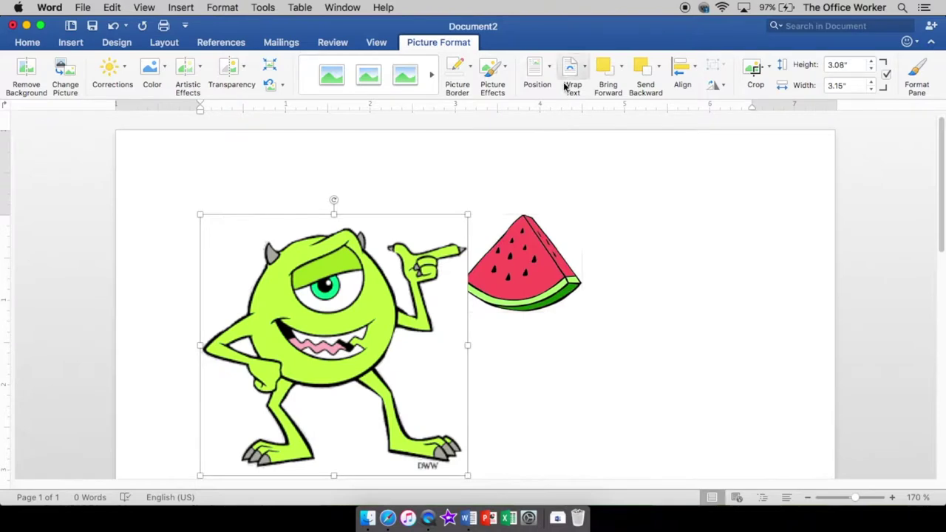
left_click(576, 68)
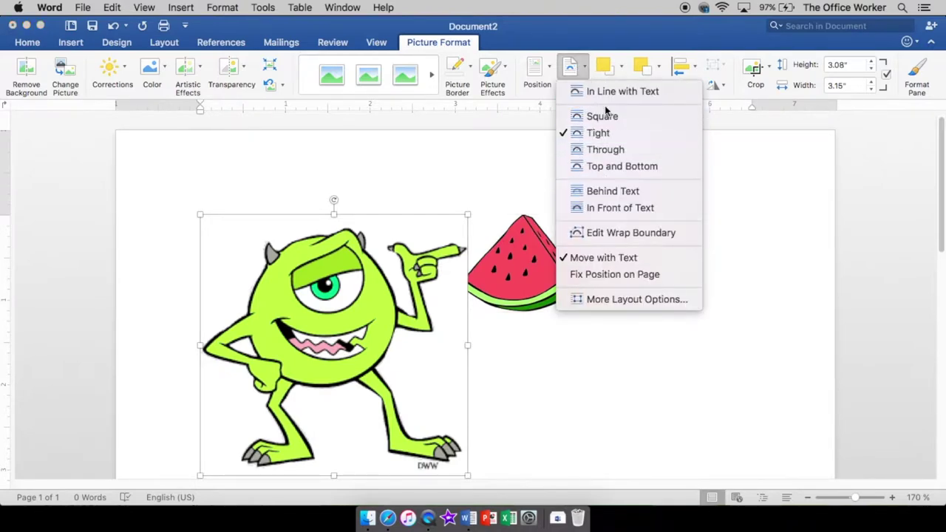
left_click(584, 68)
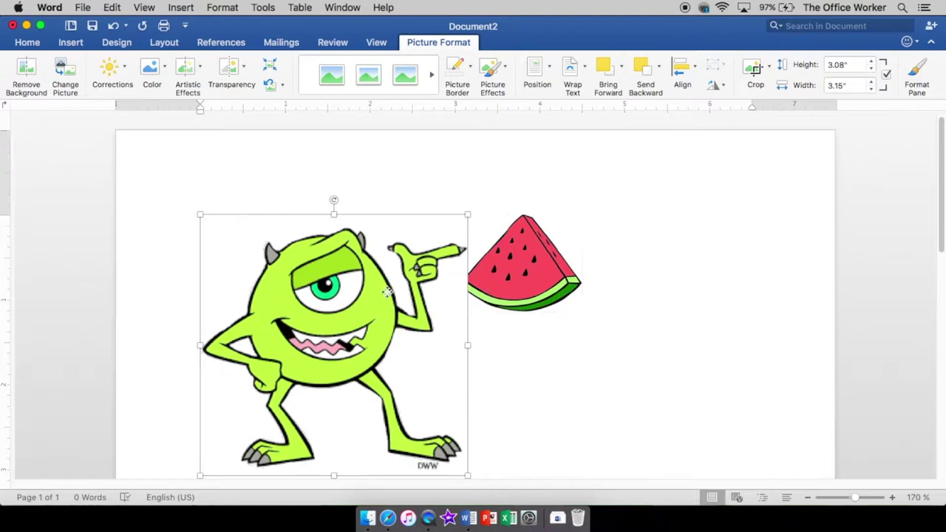
left_click_drag(433, 331, 515, 410)
Zoom out to 150% and move Mike up to overlap the watermelon's lower part.
scroll(515, 409, "down", 5)
scroll(536, 380, "up", 5)
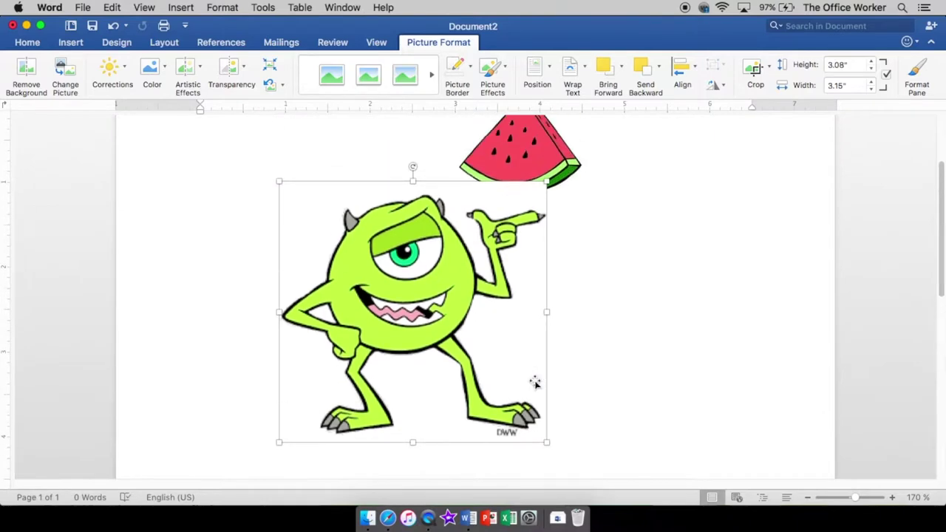
left_click(807, 497)
left_click(807, 497)
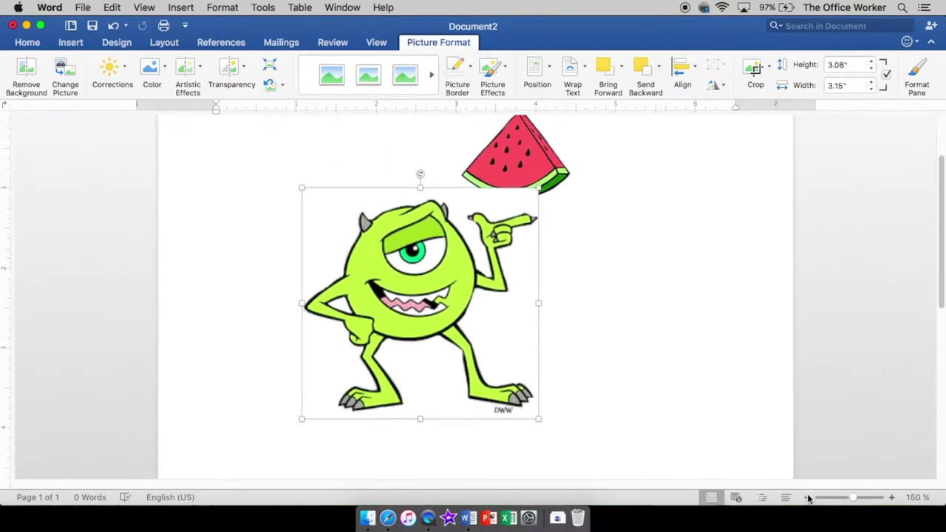
scroll(688, 413, "up", 2)
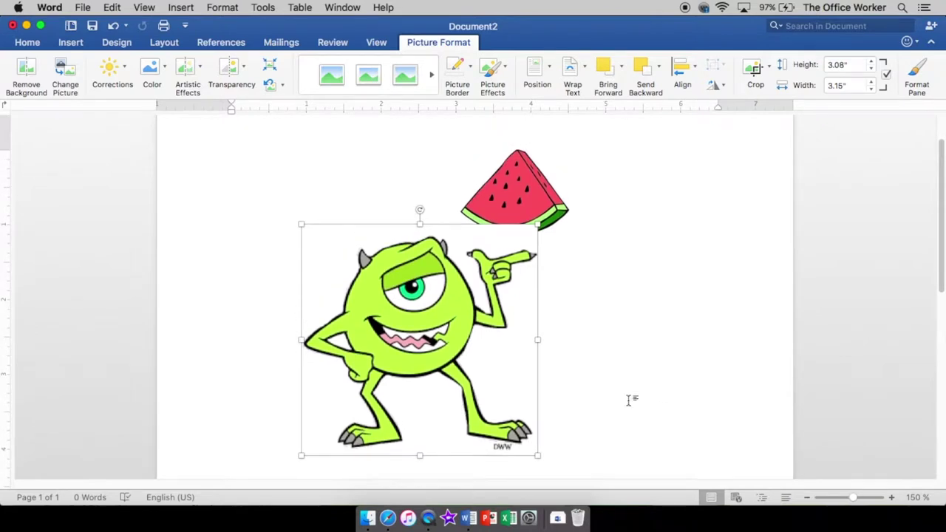
left_click_drag(420, 382, 432, 362)
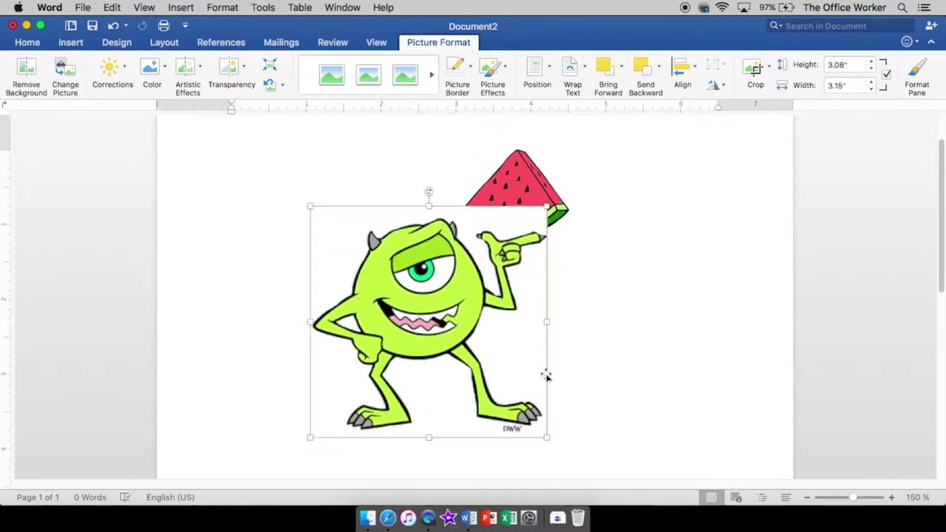
left_click(522, 180)
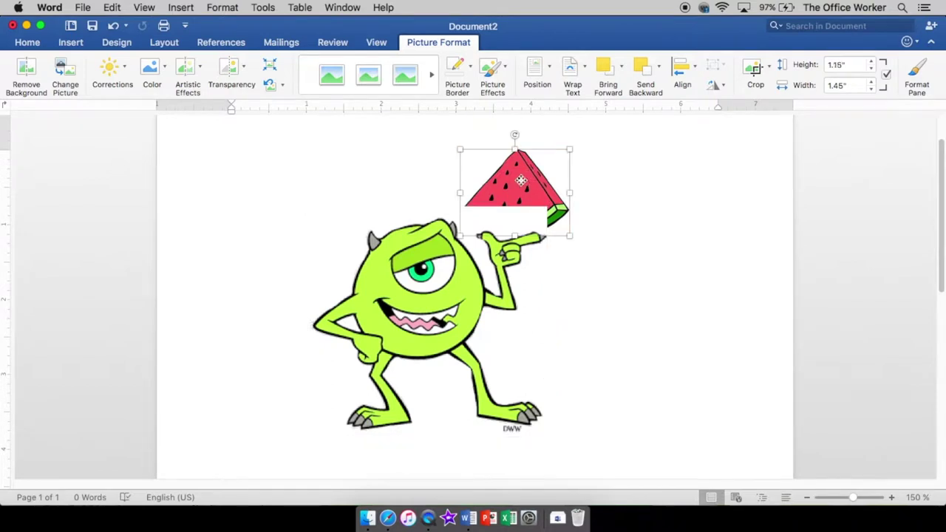
left_click(486, 308)
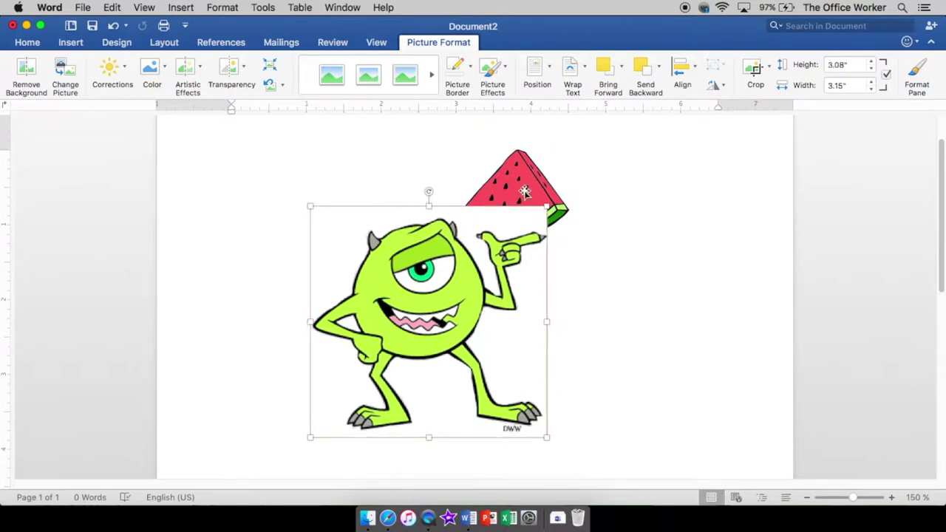
left_click(524, 191)
left_click(469, 295)
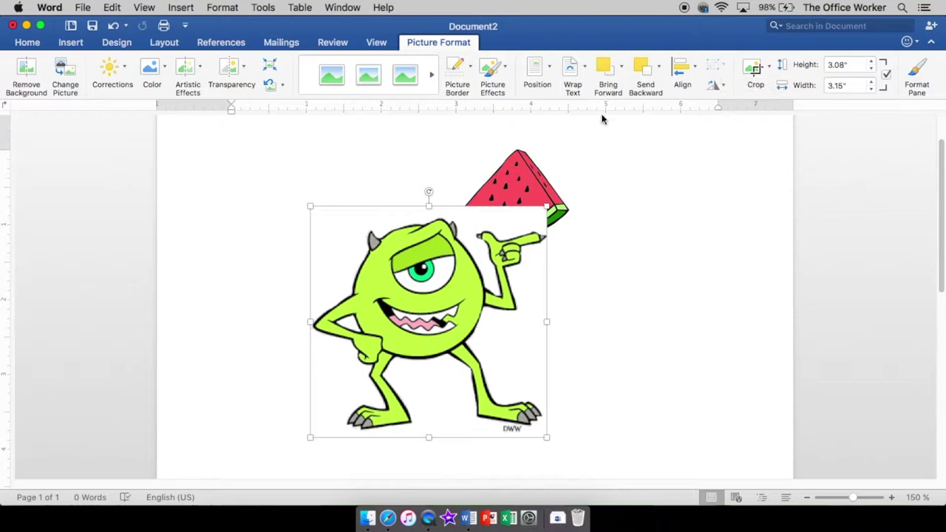
Send Mike to Back so the watermelon slice sits in front on his finger, then reselect Mike.
left_click(623, 68)
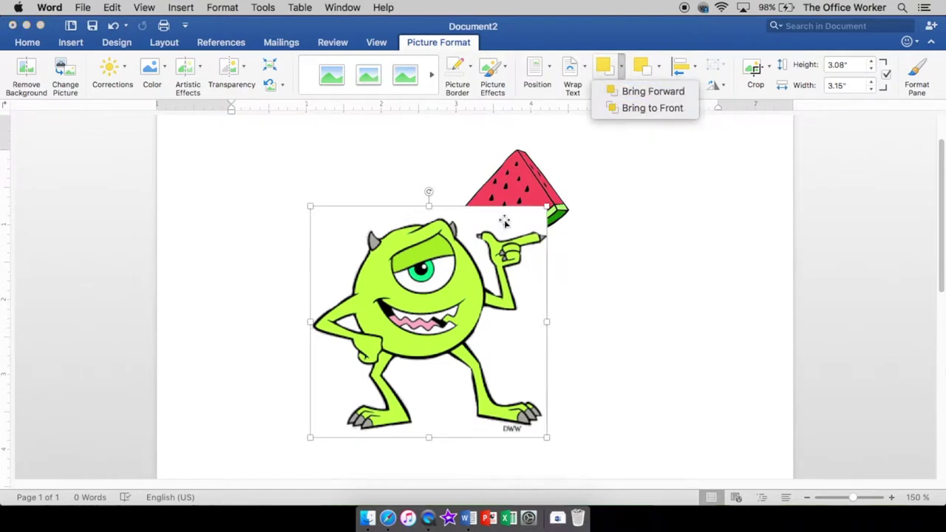
left_click(660, 68)
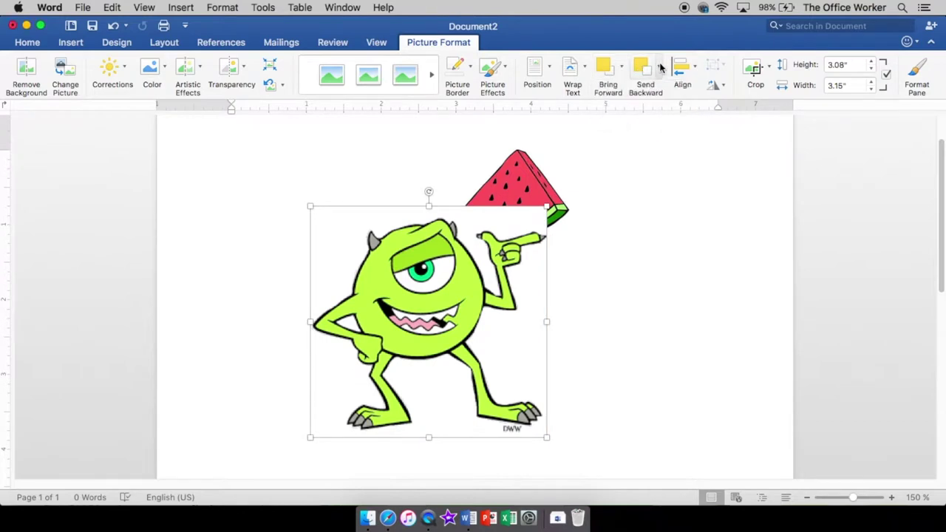
left_click(660, 67)
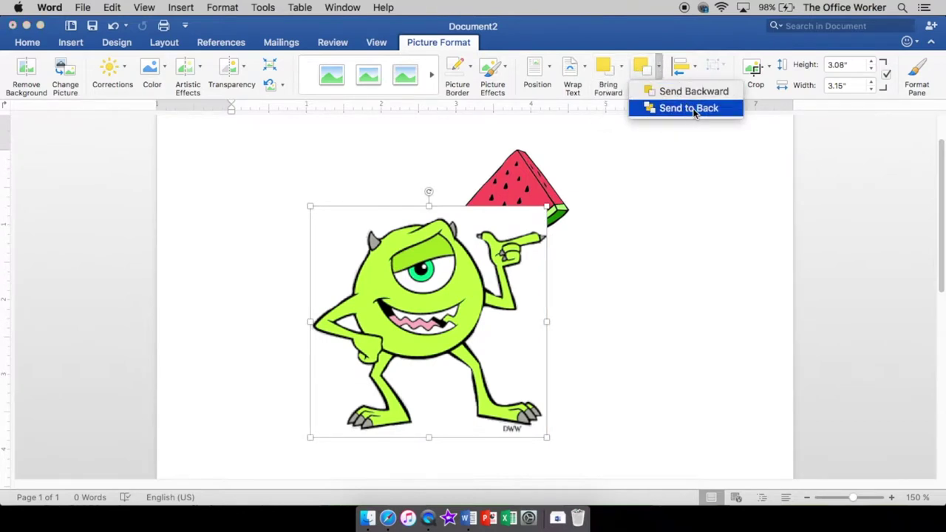
left_click(689, 108)
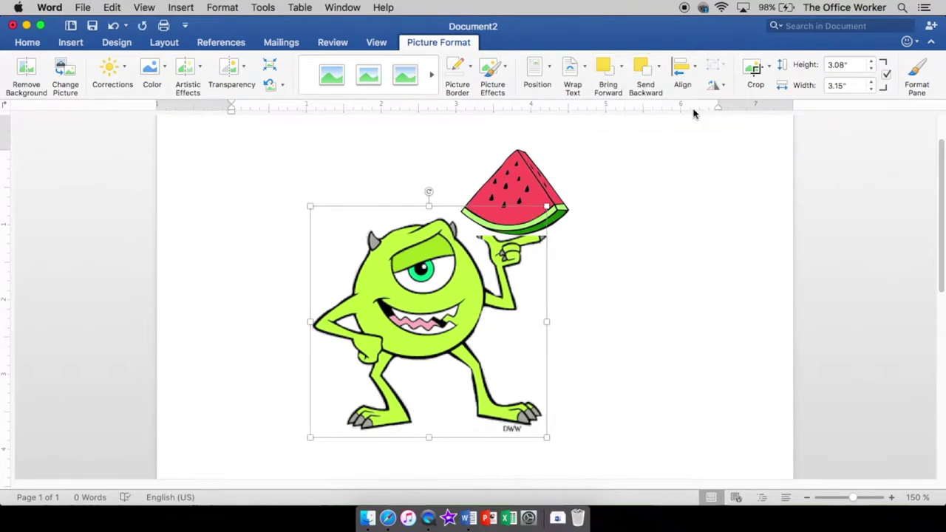
left_click(517, 193)
left_click(621, 298)
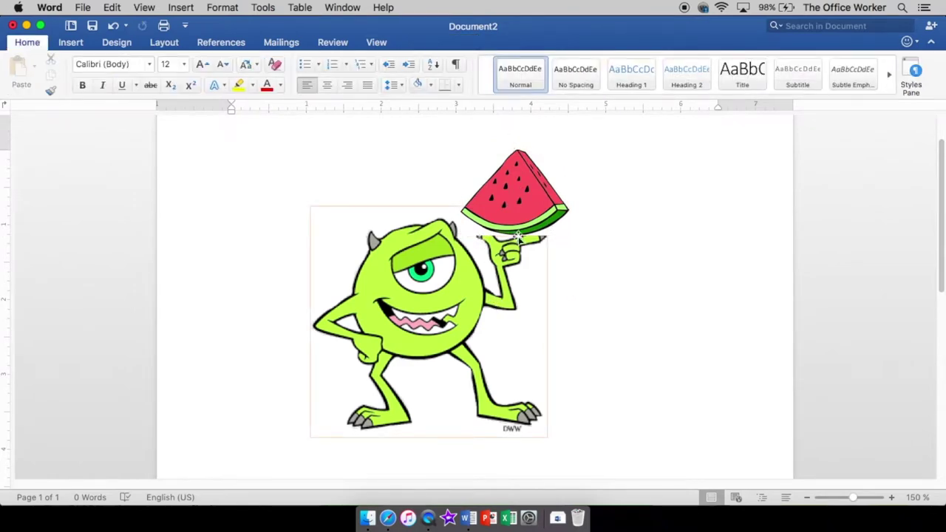
left_click(373, 255)
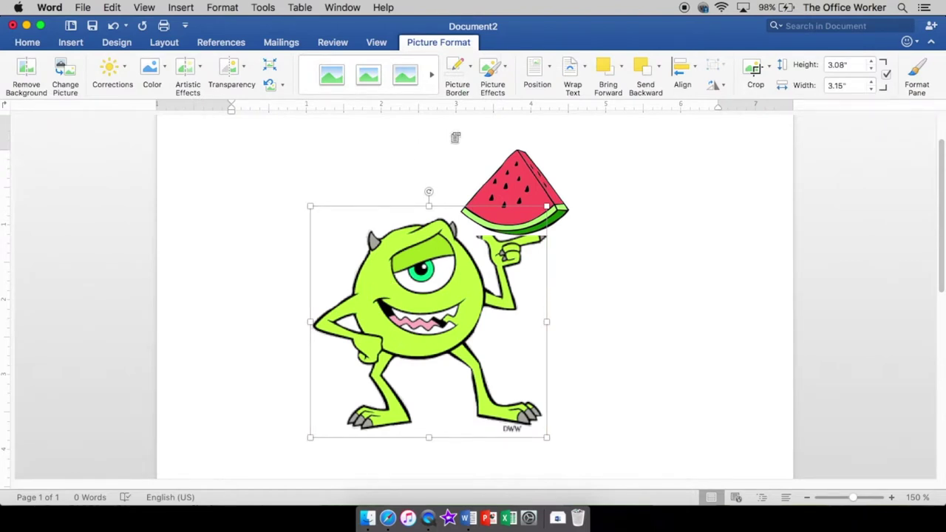
Use Set Transparent Color to clear Mike's white background, then select the watermelon.
left_click(166, 71)
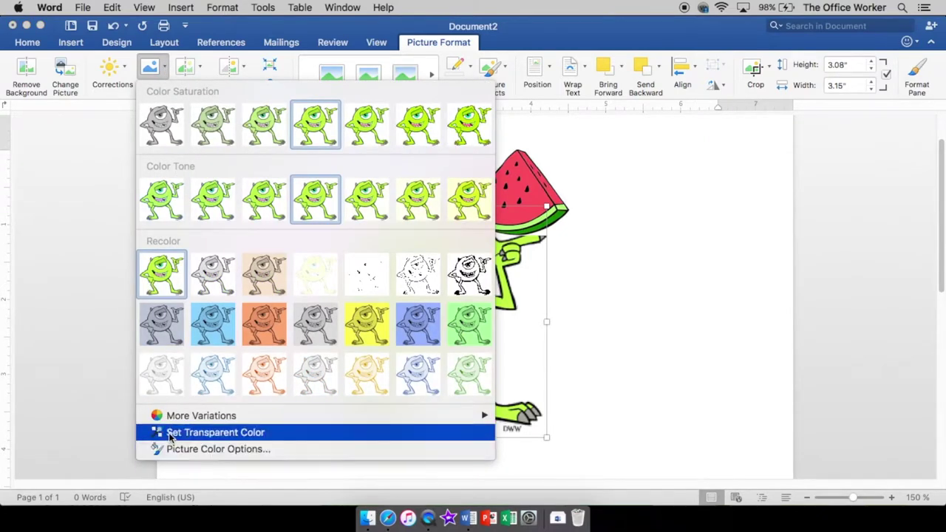
left_click(236, 433)
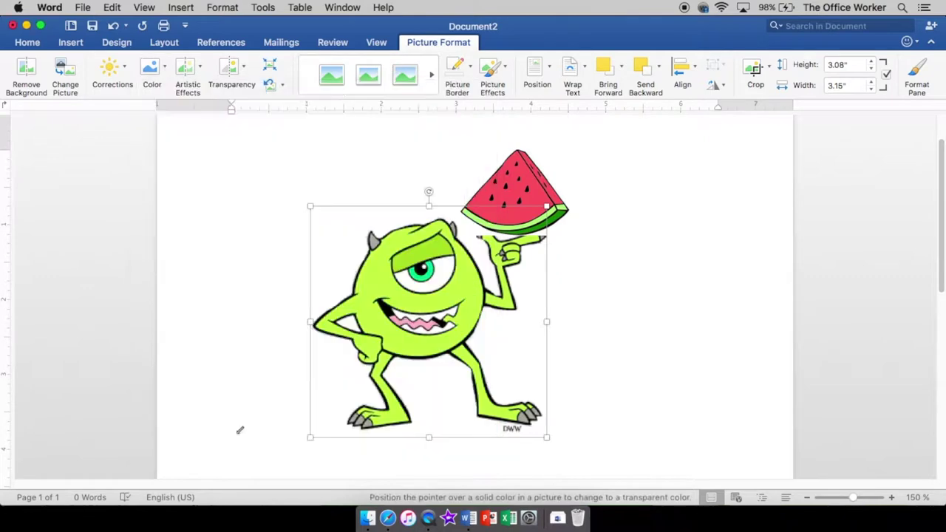
left_click(343, 385)
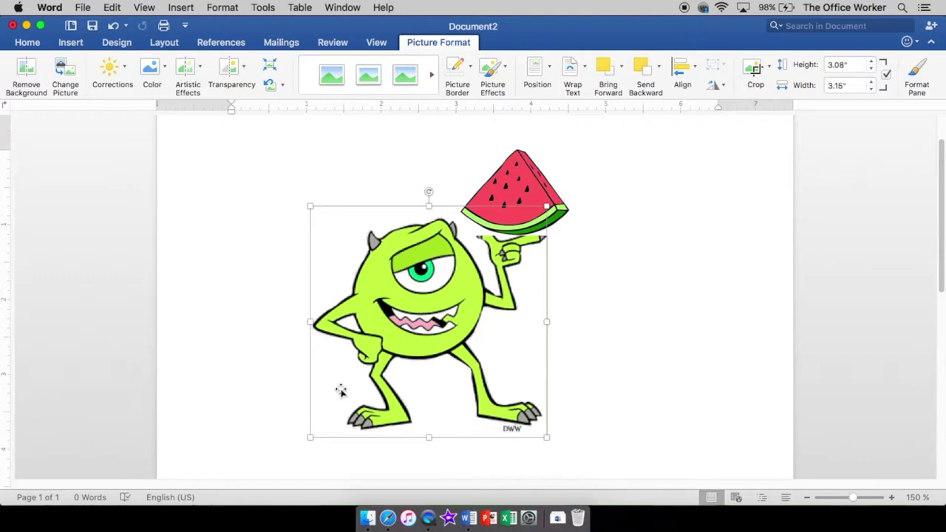
left_click(522, 190)
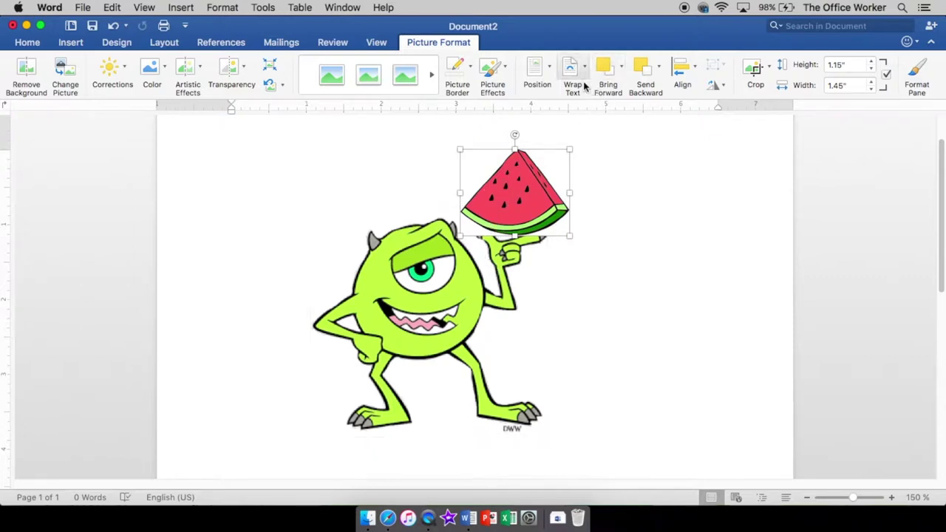
Send the watermelon to back behind the Mike picture.
left_click(658, 67)
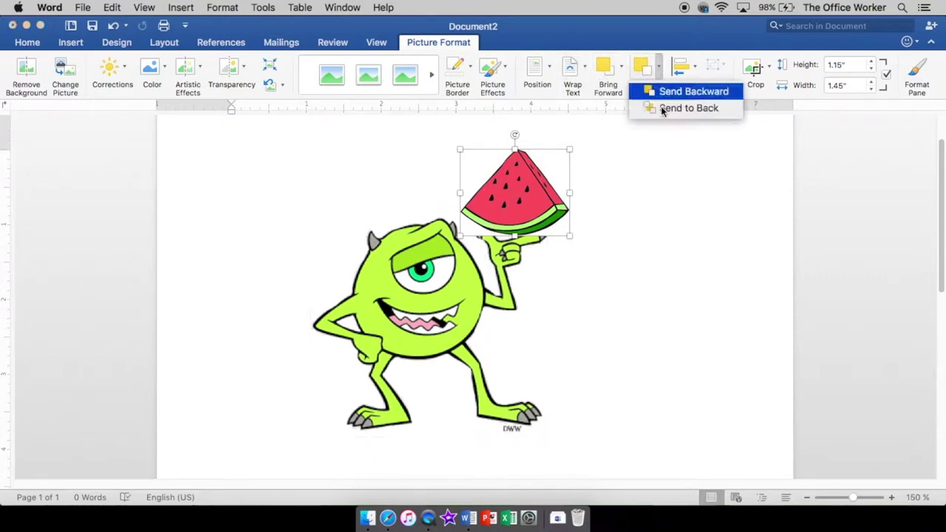
left_click(663, 109)
left_click(651, 233)
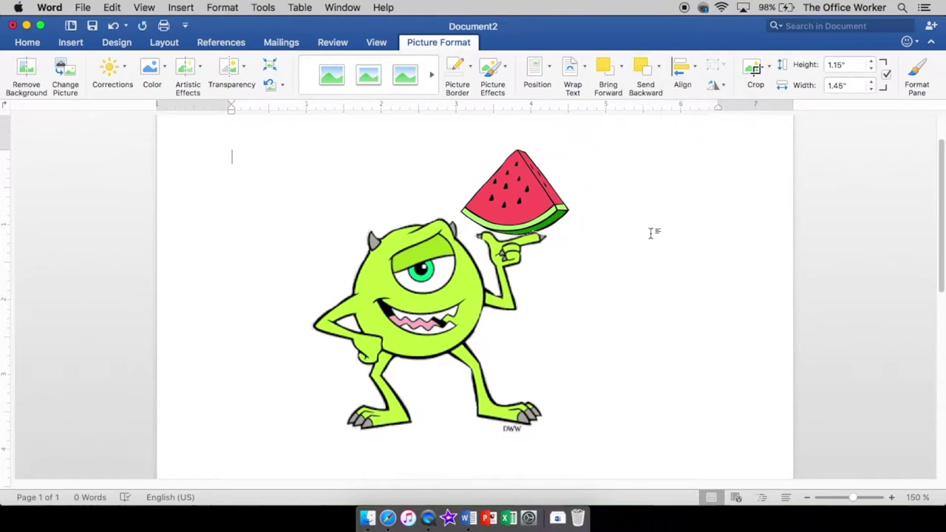
Nudge Mike's position slightly and insert a page break so the document runs to two pages.
left_click(520, 220)
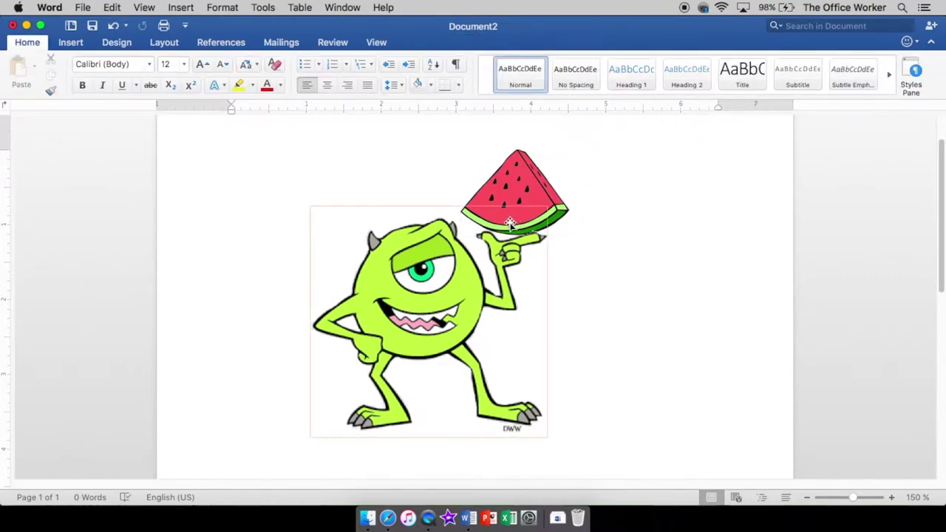
left_click_drag(507, 223, 513, 220)
left_click(623, 252)
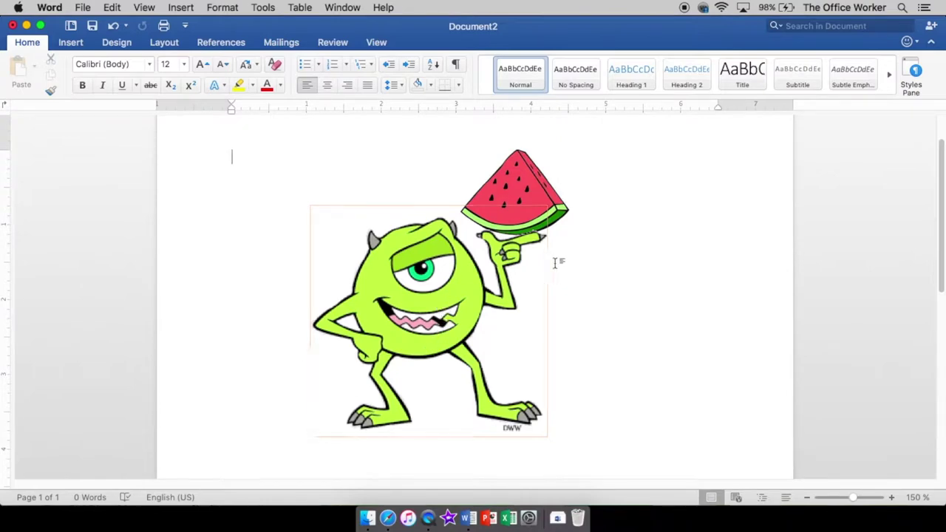
left_click(399, 303)
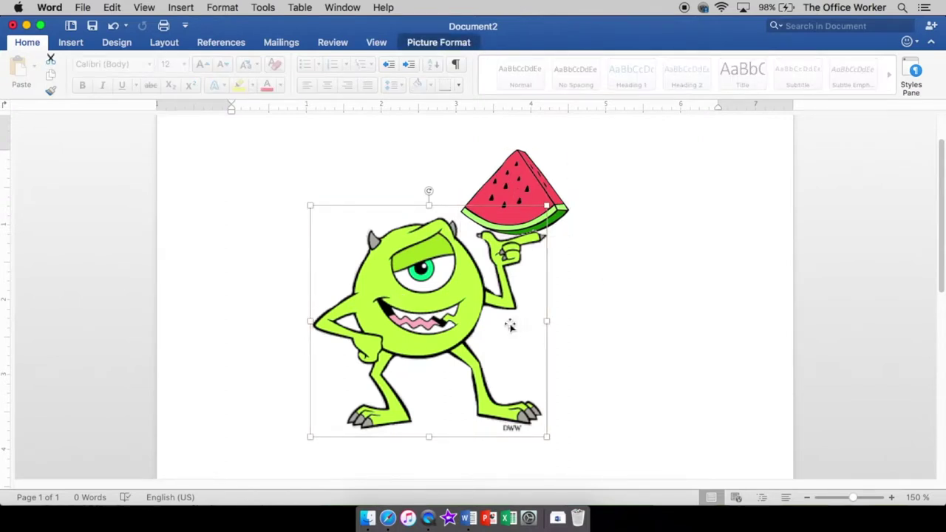
scroll(509, 326, "down", 5)
left_click(565, 328)
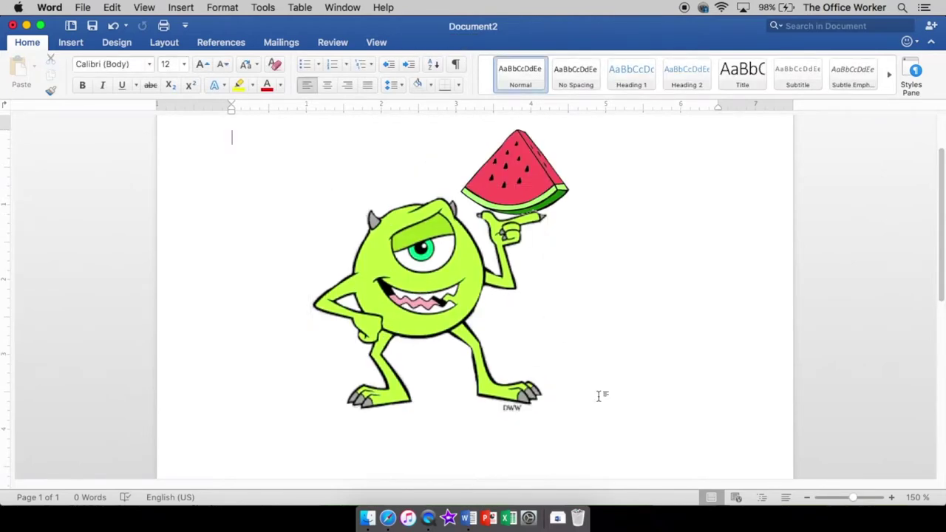
key("super+Return")
Insert the Bee clipart from the ClipArt folder on the blank first page.
scroll(603, 402, "up", 10)
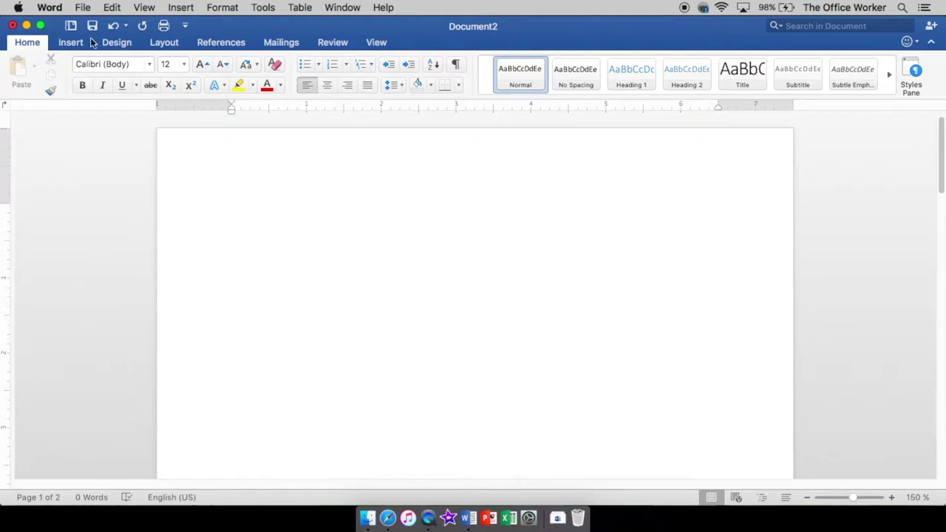
left_click(72, 43)
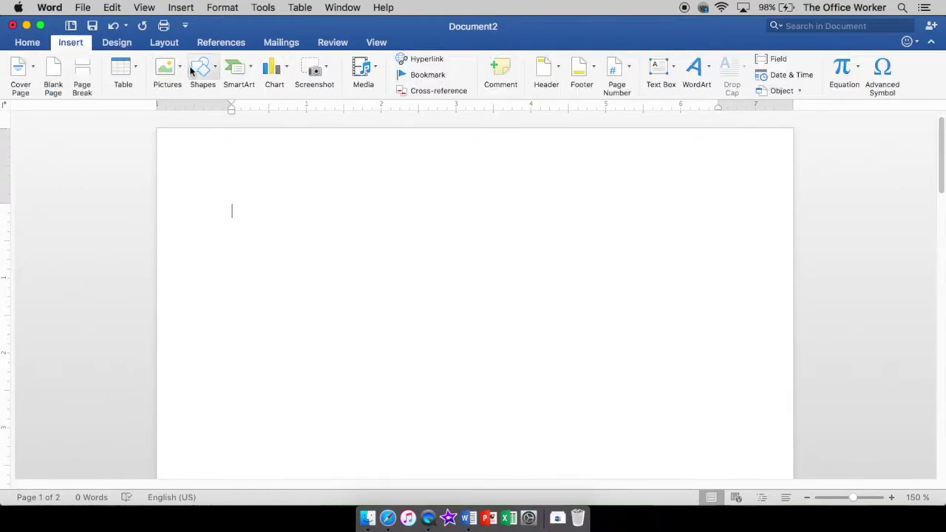
left_click(166, 72)
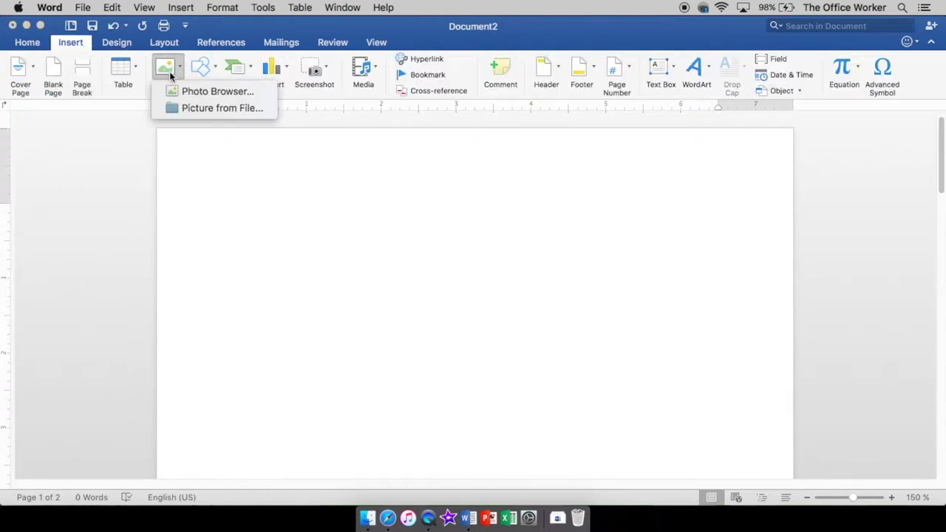
left_click(201, 109)
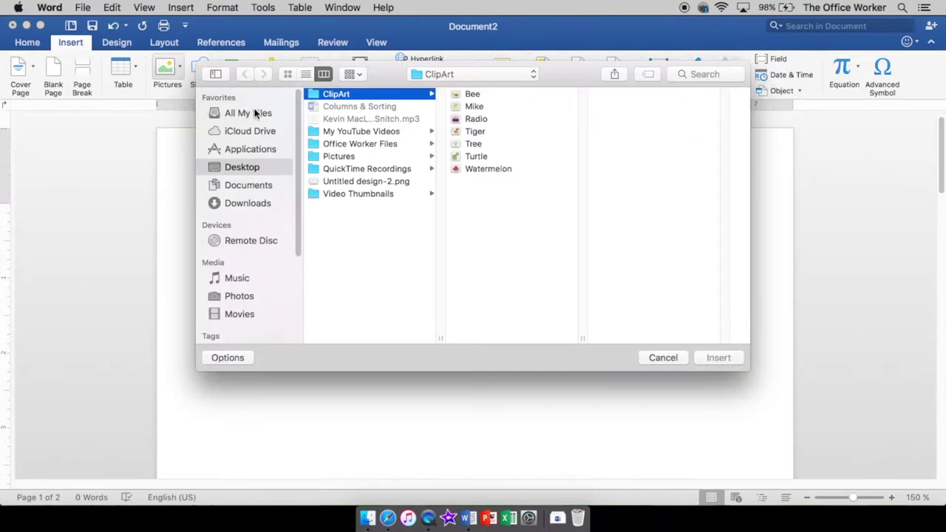
left_click(465, 94)
double_click(472, 94)
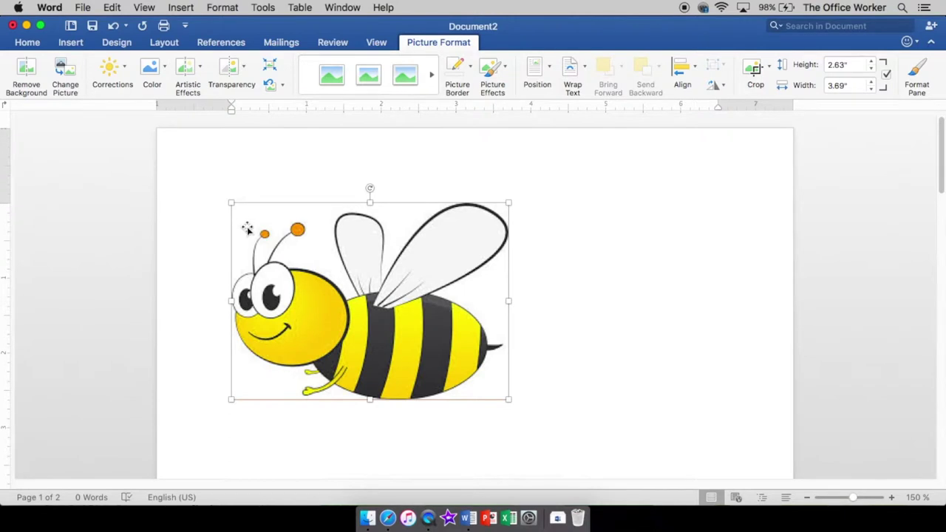
Apply the light green Recolor swatch to the bee and set its green background transparent.
left_click(167, 74)
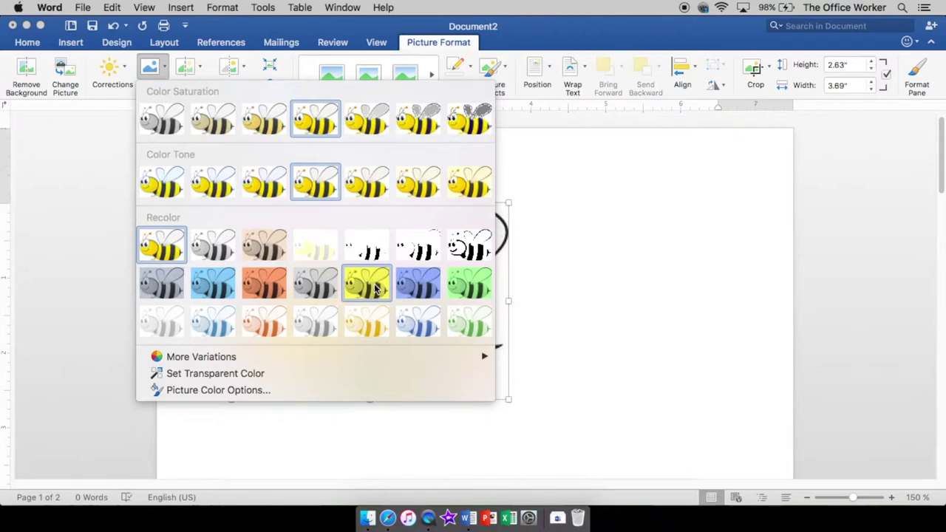
left_click(463, 287)
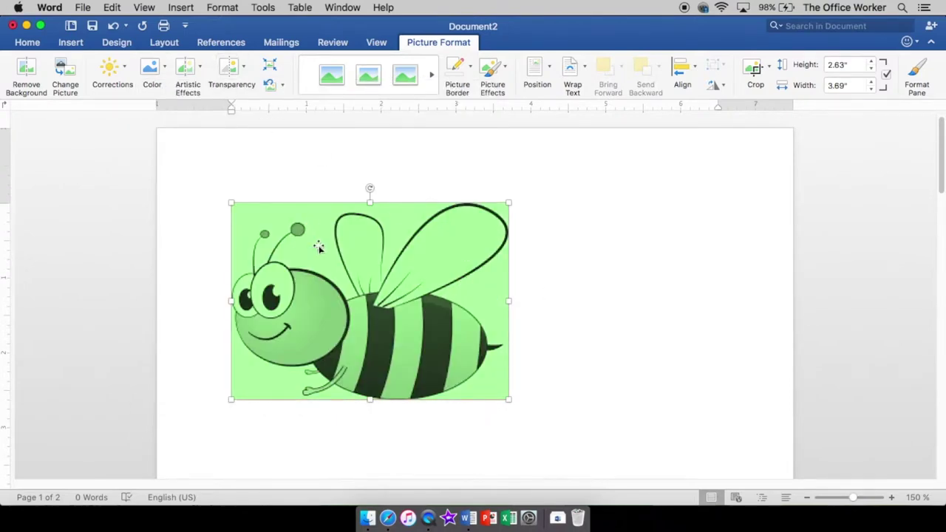
left_click(165, 67)
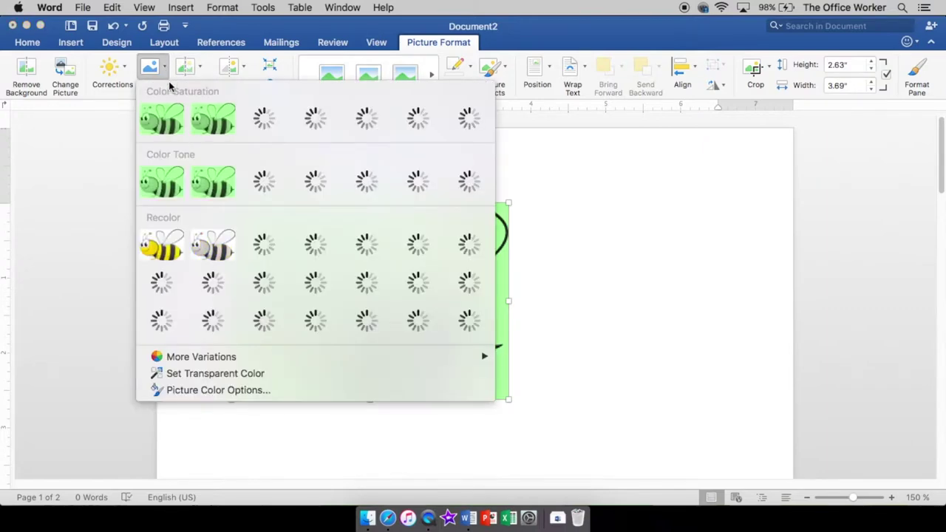
left_click(214, 374)
left_click(251, 374)
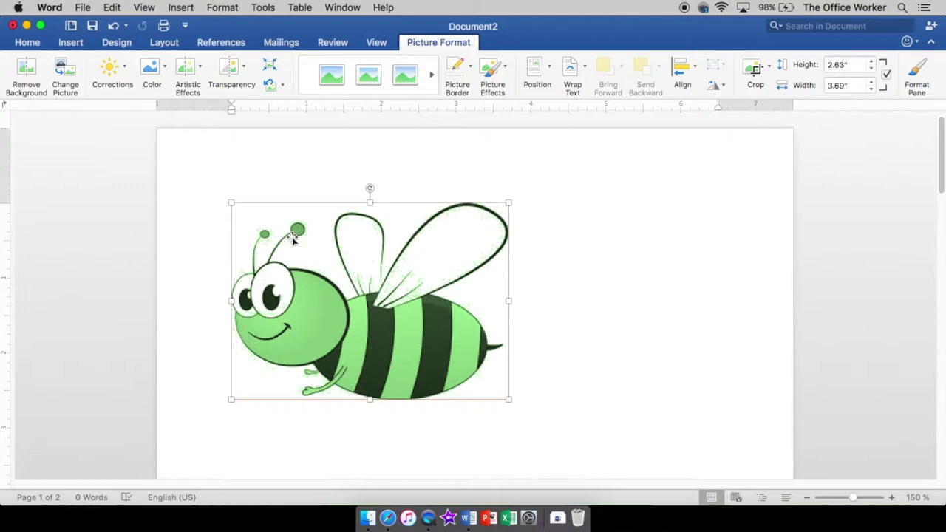
left_click(561, 318)
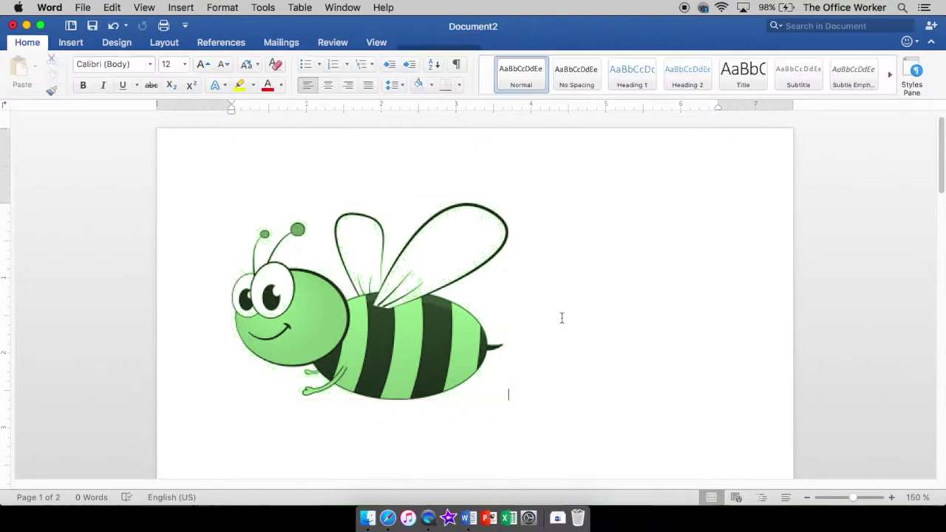
left_click(443, 346)
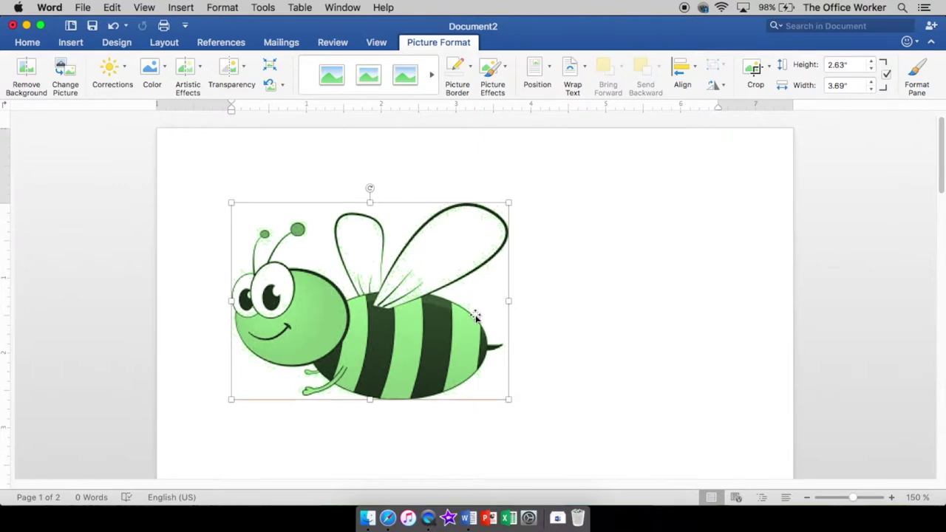
Delete the bee picture and open Insert > Pictures > Picture from File.
key("BackSpace")
left_click(70, 42)
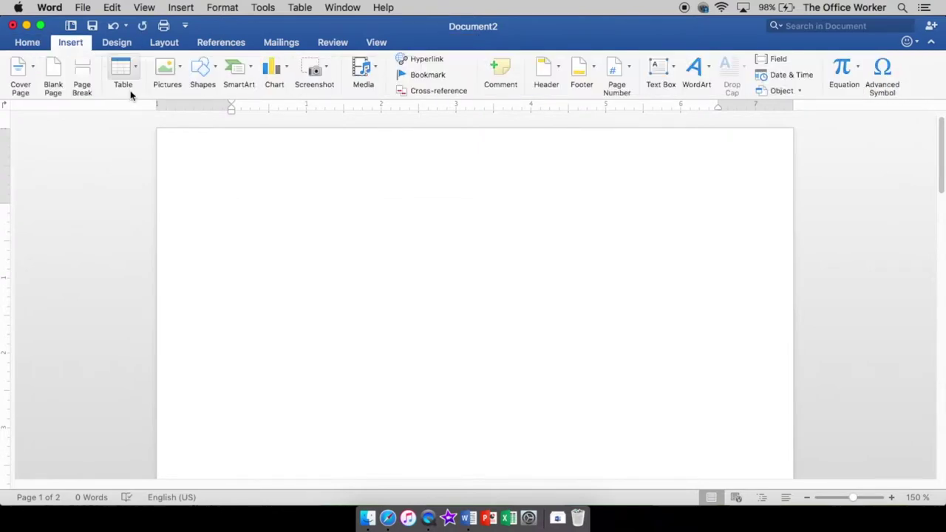
left_click(166, 70)
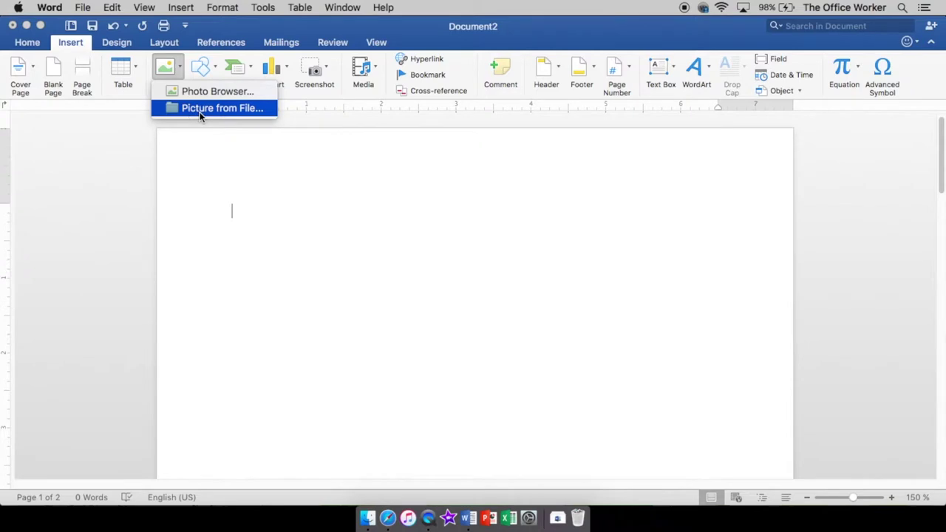
left_click(200, 109)
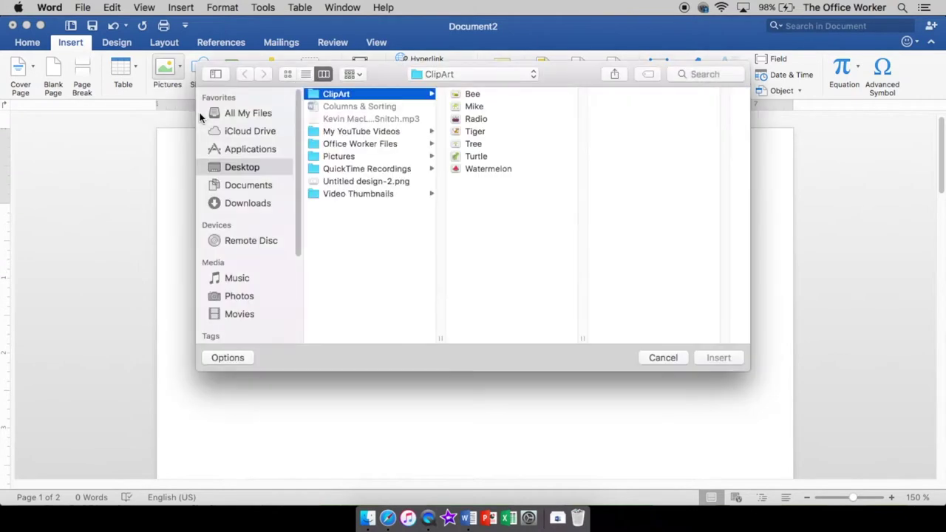
Insert the Tiger clipart, apply the blue Recolor swatch, and make its blue background transparent.
double_click(473, 131)
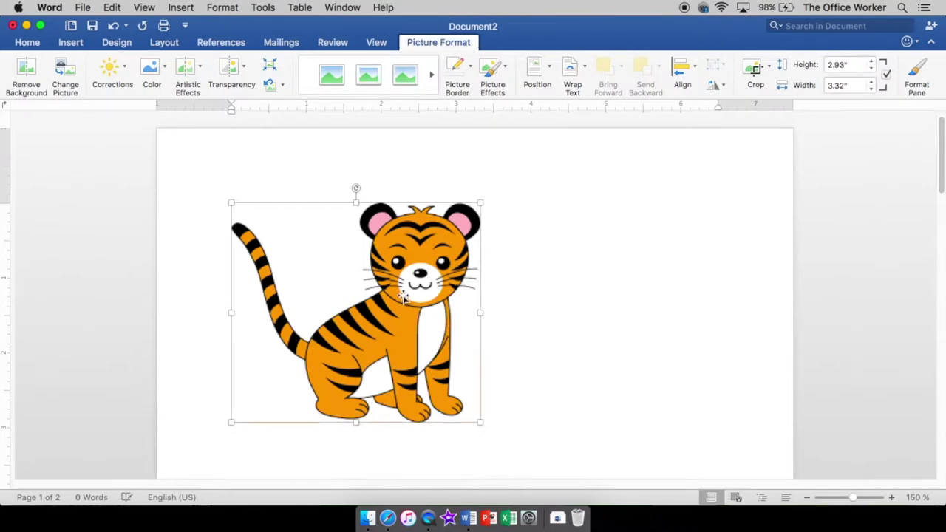
left_click(163, 72)
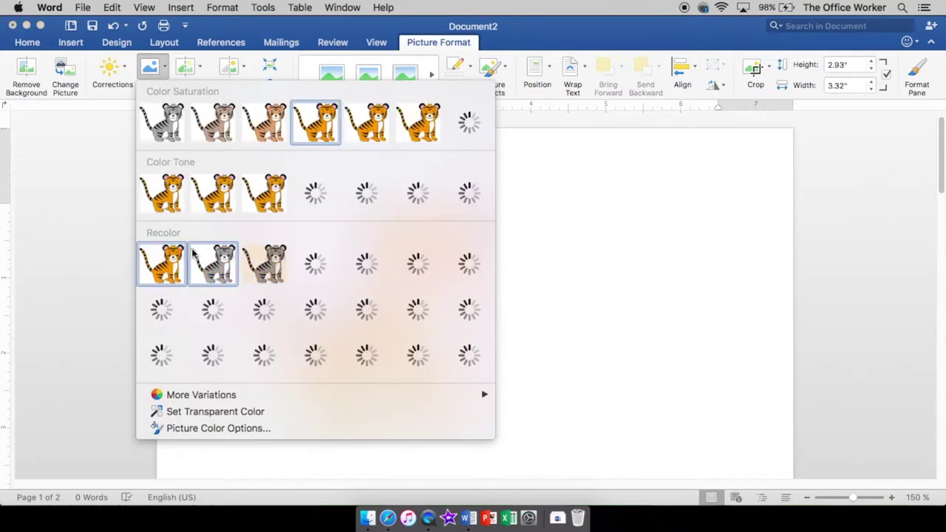
left_click(418, 313)
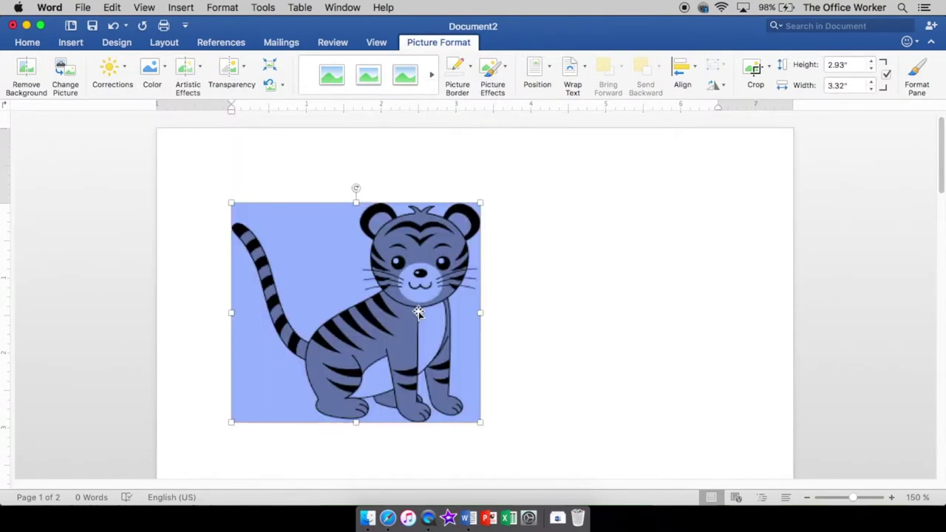
left_click(166, 71)
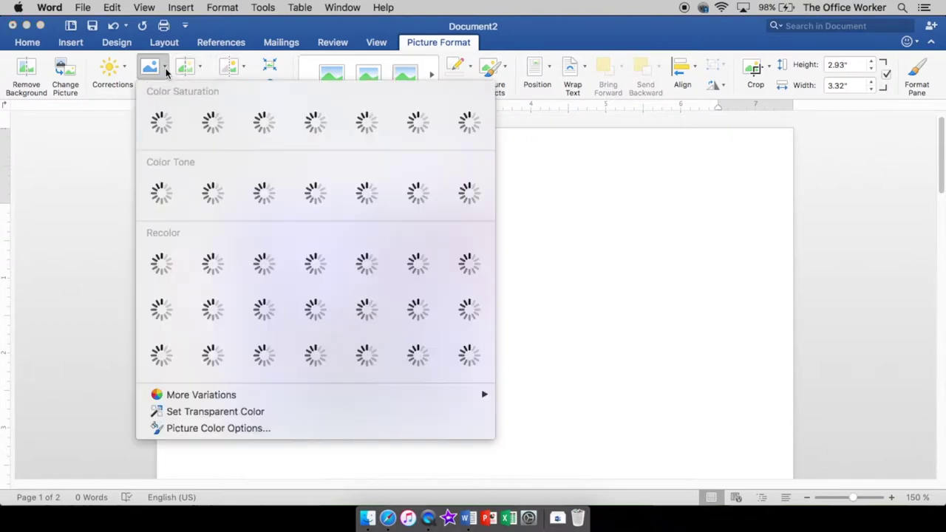
left_click(178, 412)
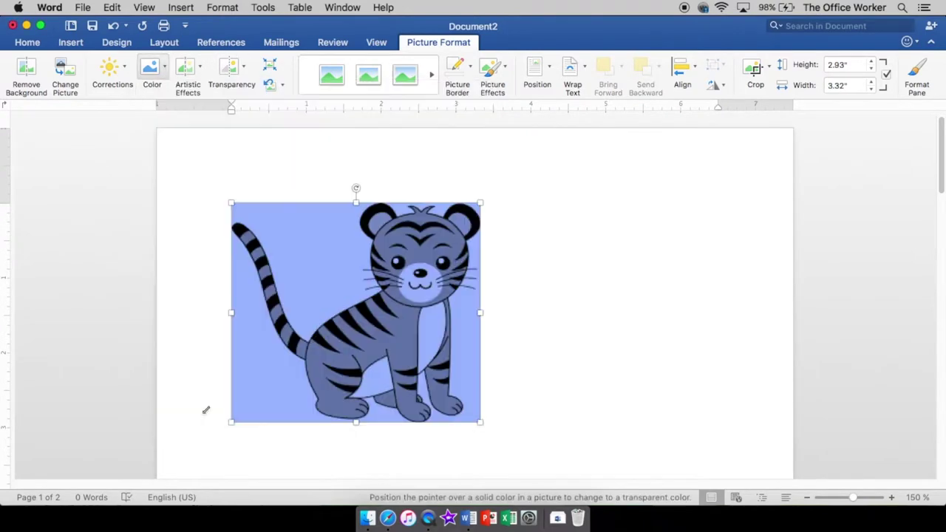
left_click(269, 382)
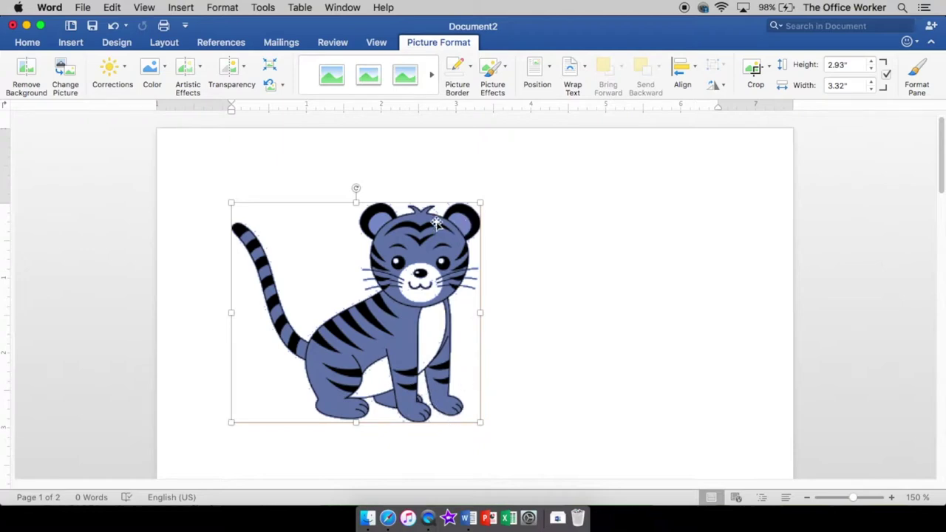
Try Sharpen and then Soften corrections on the tiger picture.
left_click(124, 68)
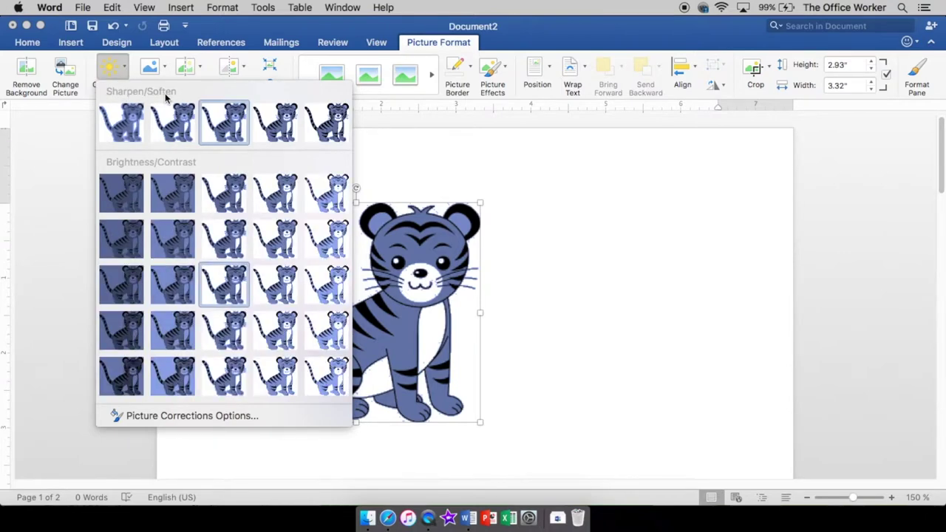
left_click(331, 122)
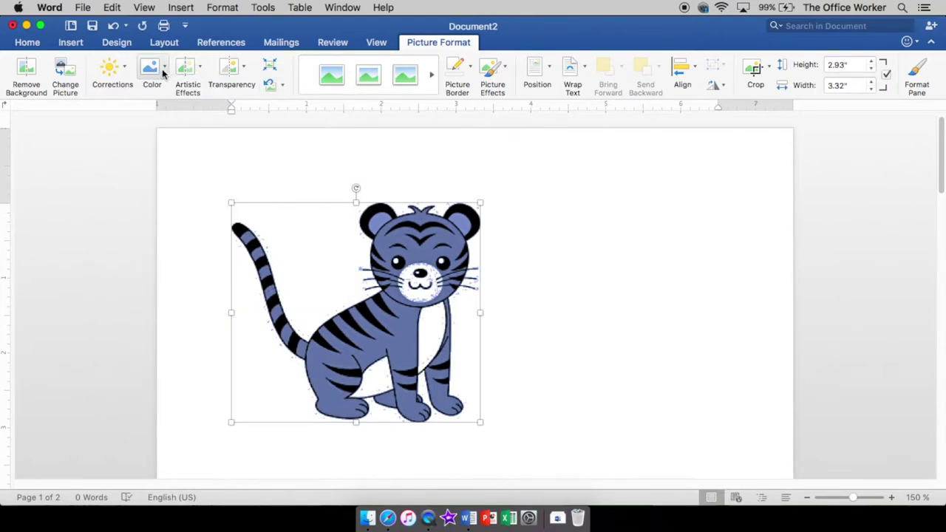
left_click(122, 70)
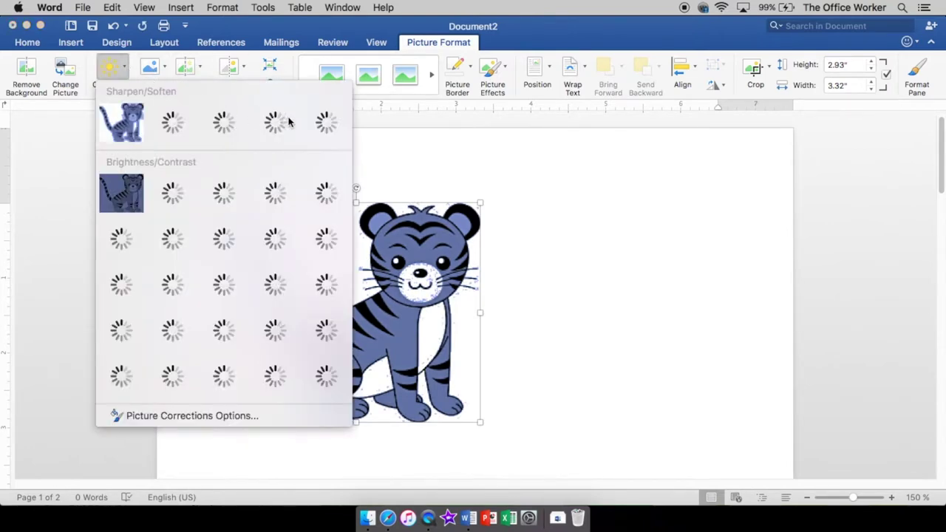
left_click(122, 127)
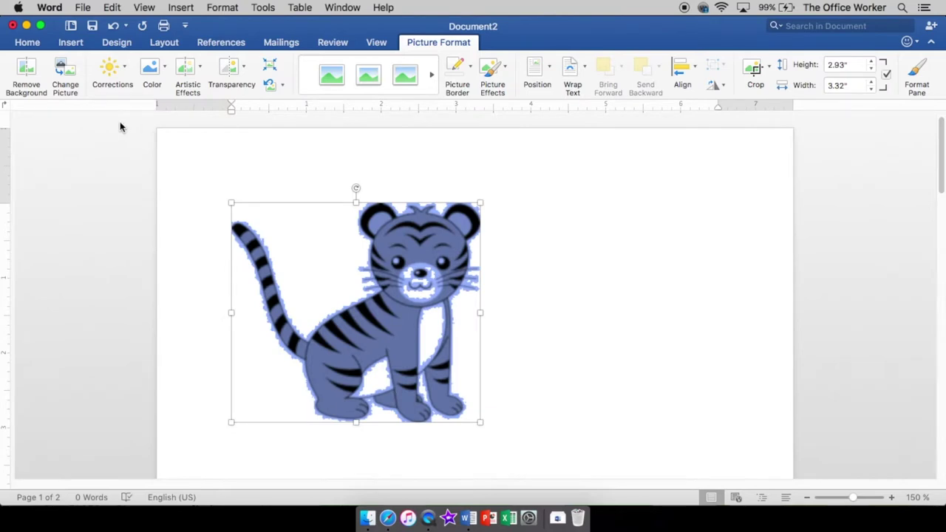
Undo the softening on the tiger and bring up the Corrections choices.
left_click(159, 71)
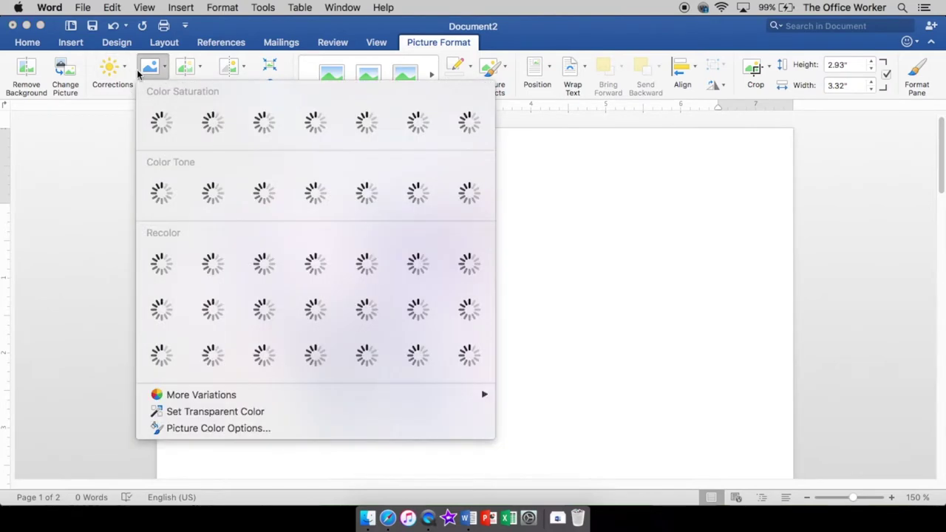
left_click(127, 71)
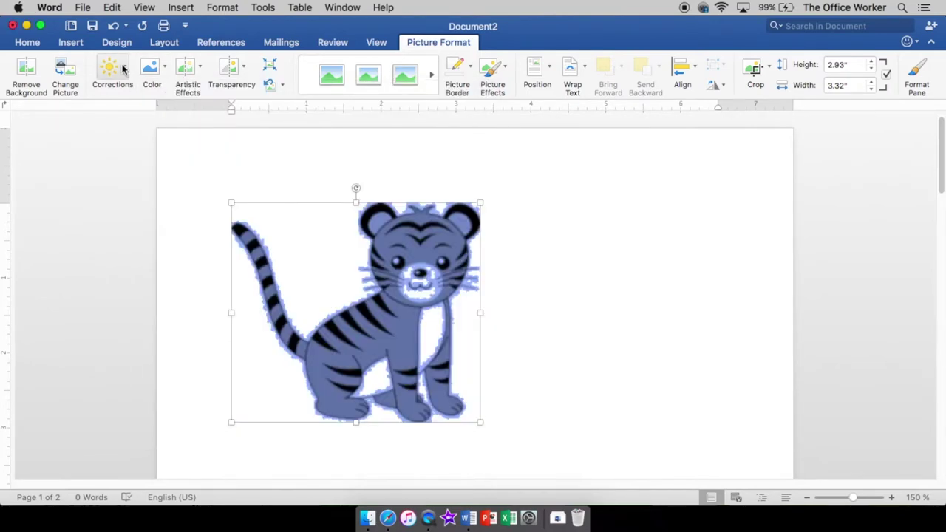
left_click(112, 27)
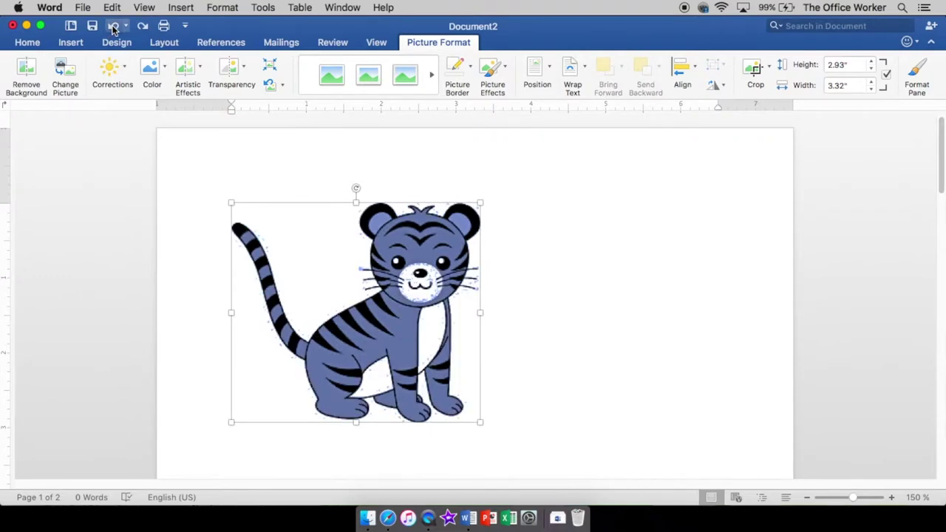
left_click(127, 65)
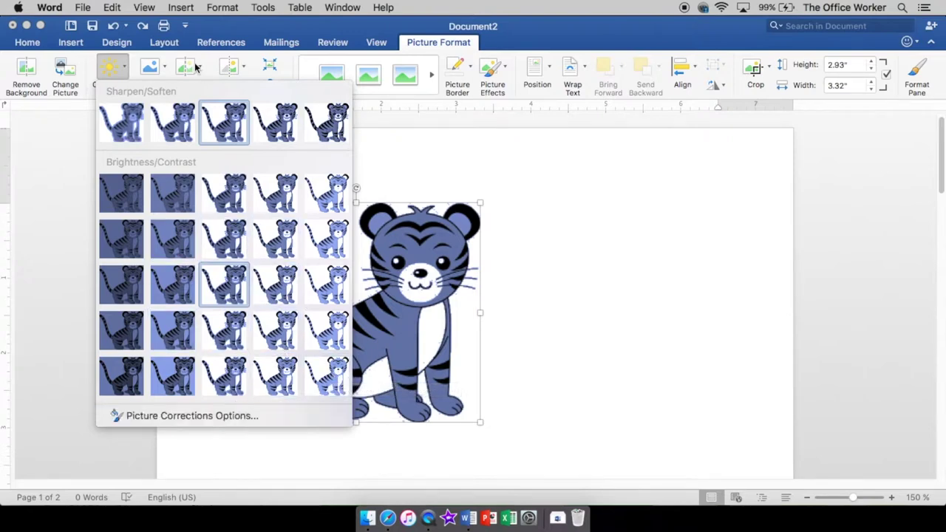
Recolour the tiger with the purple standard colour from More Variations, then show Artistic Effects.
left_click(164, 67)
left_click(164, 68)
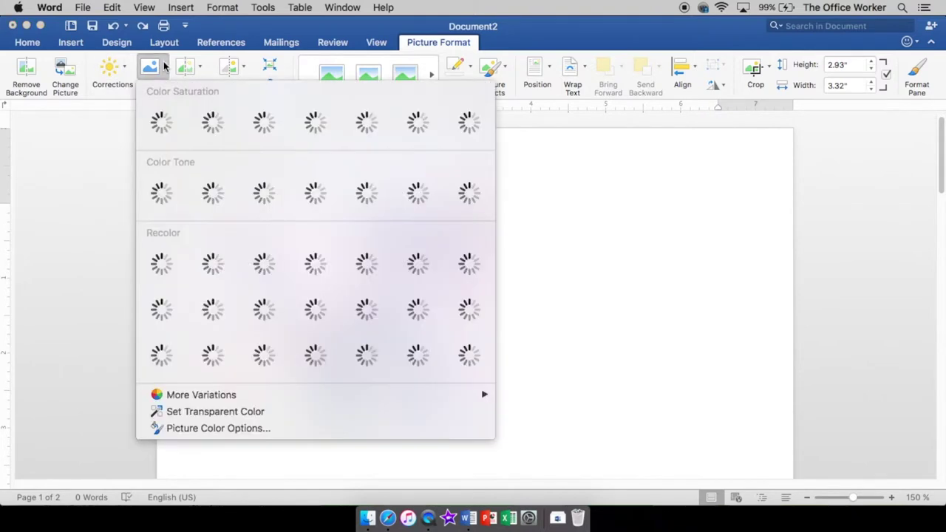
mouse_move(231, 398)
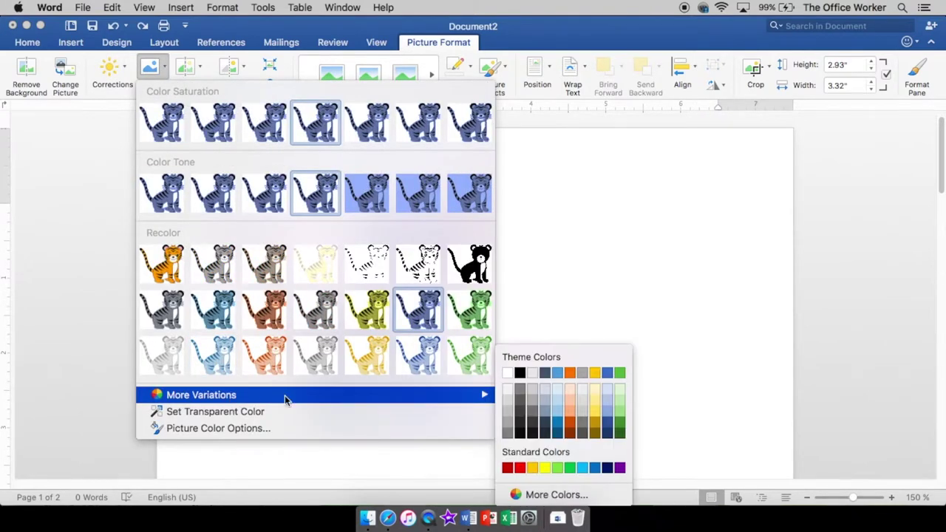
left_click(619, 468)
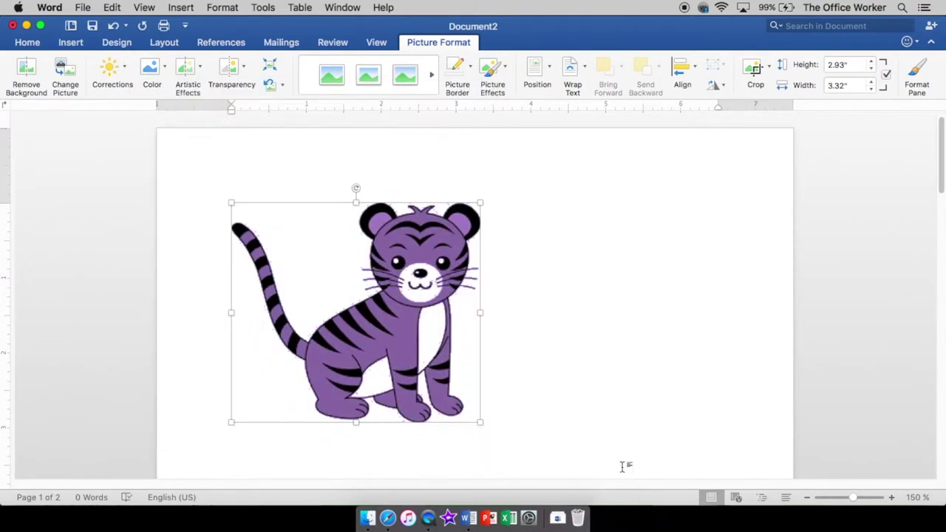
left_click(166, 71)
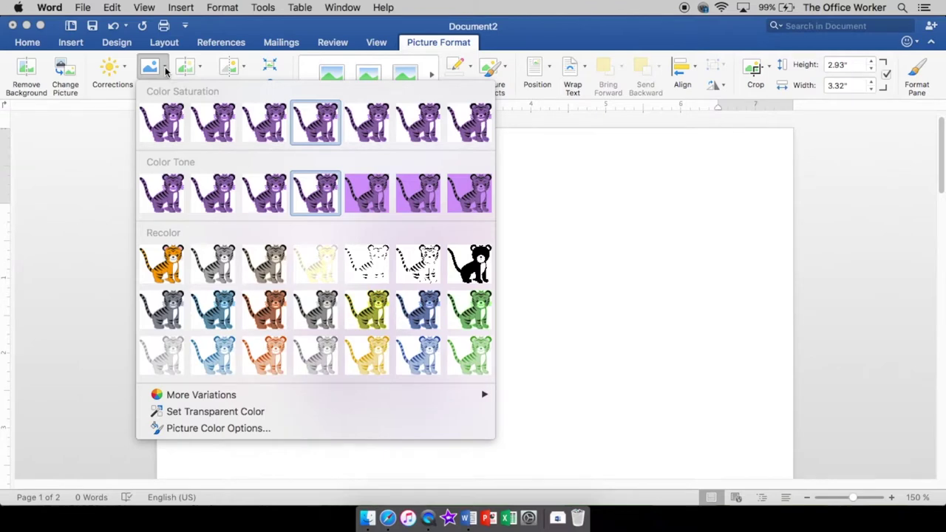
left_click(165, 71)
left_click(198, 68)
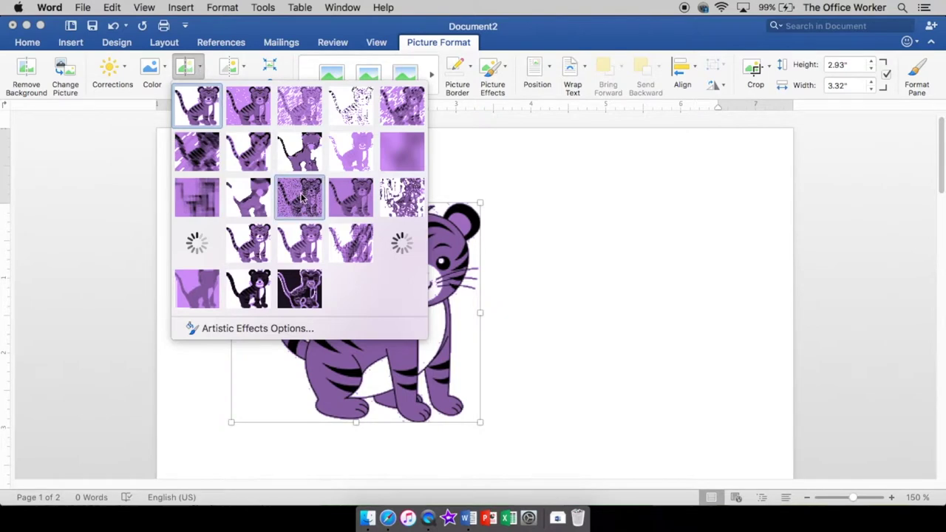
left_click(351, 112)
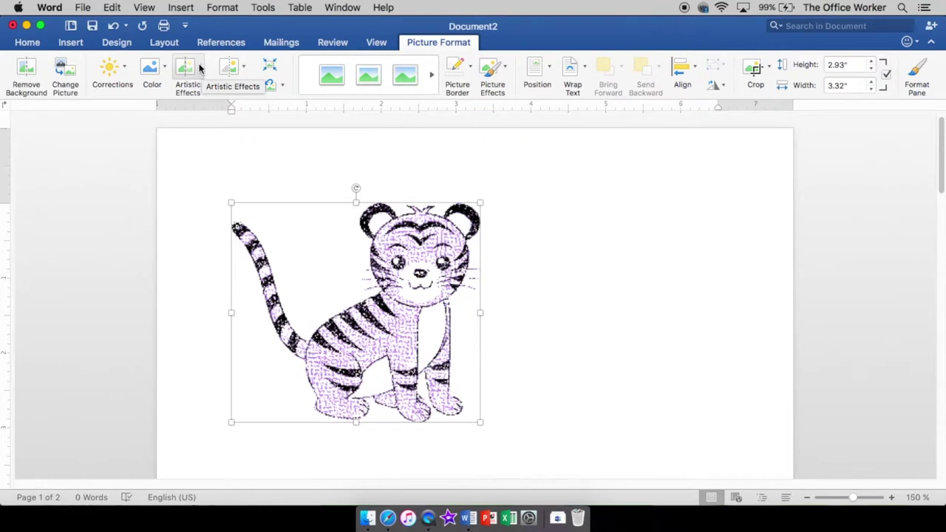
left_click(114, 25)
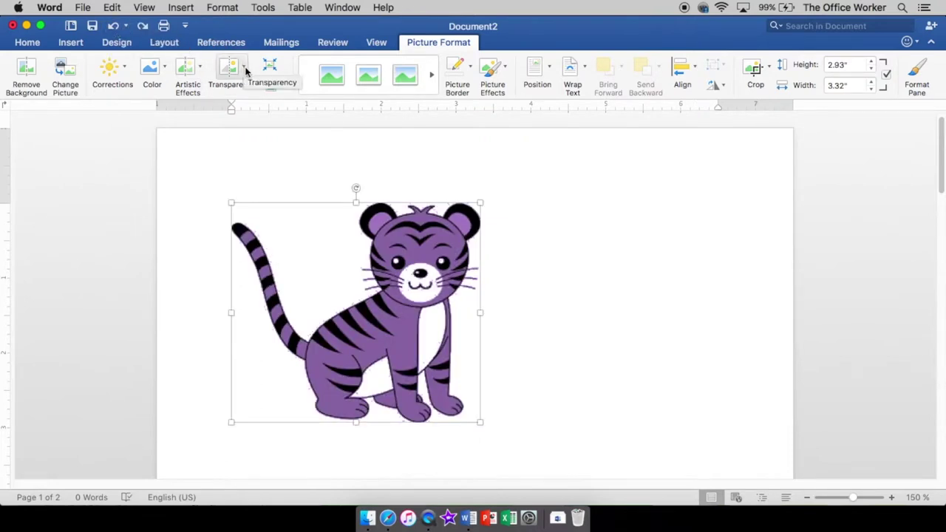
left_click(244, 69)
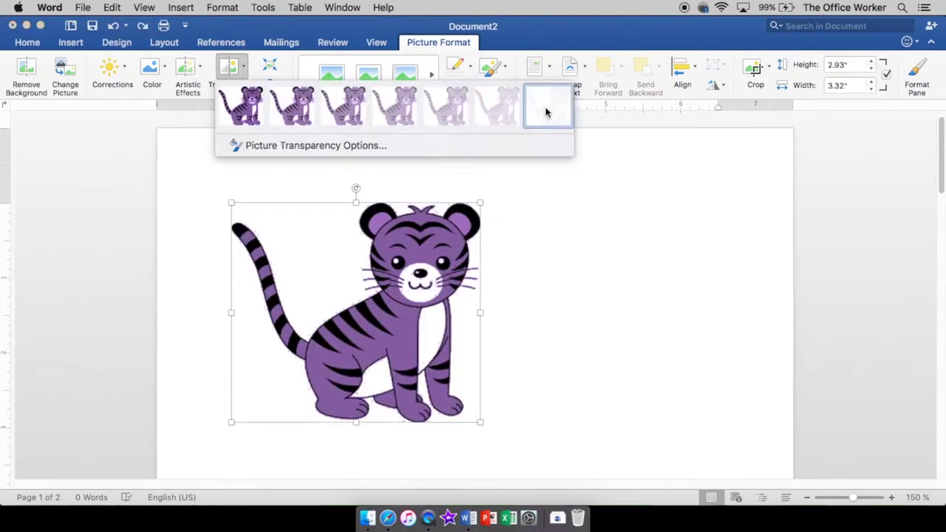
left_click(513, 111)
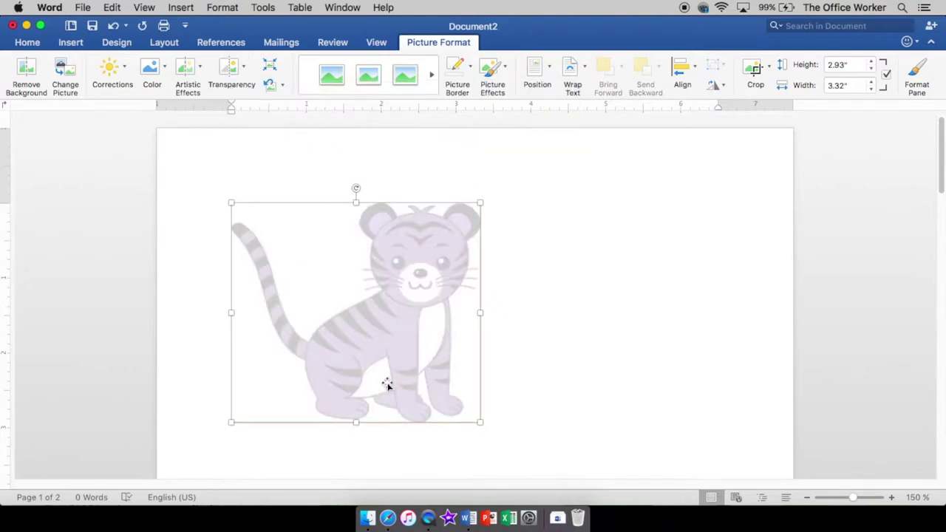
left_click(536, 340)
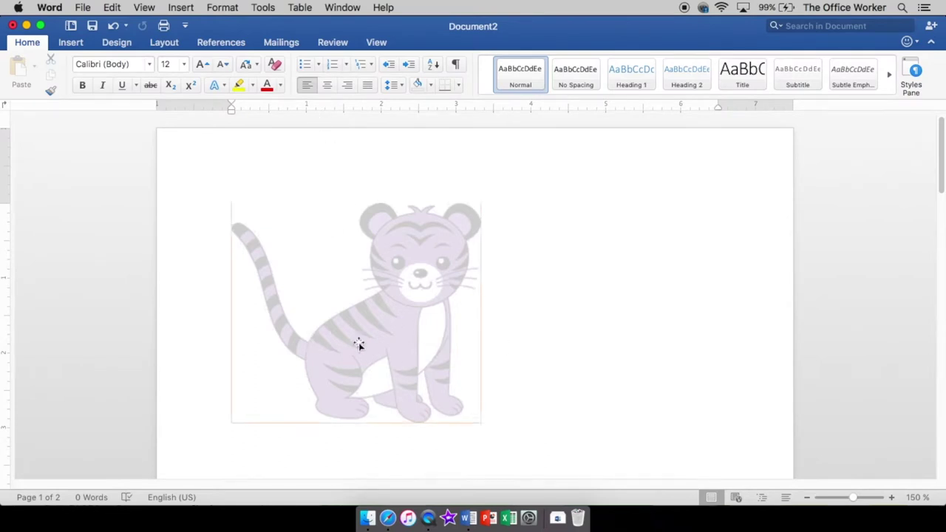
double_click(573, 337)
left_click(345, 299)
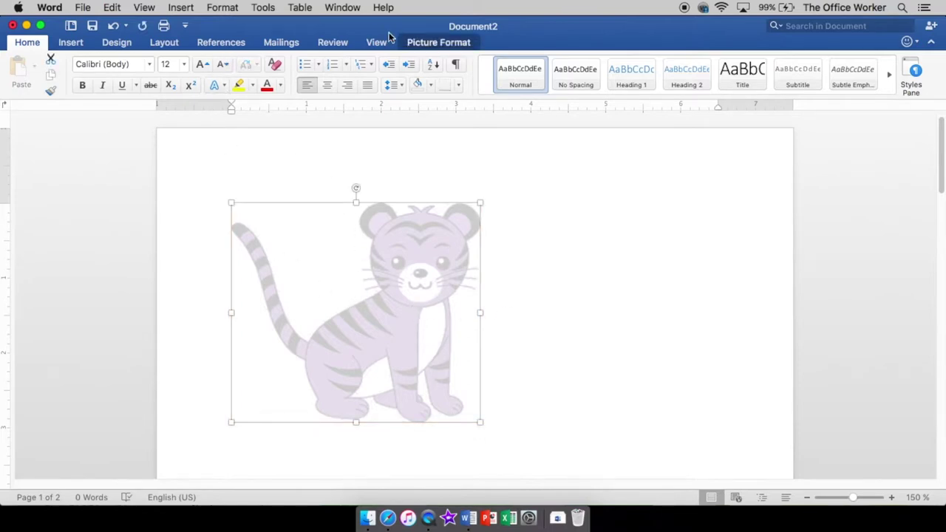
left_click(420, 44)
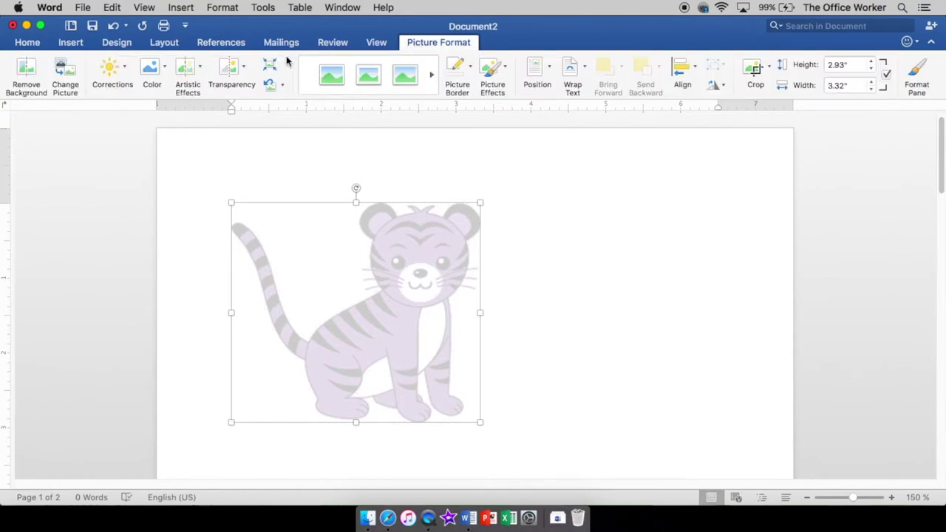
left_click(235, 70)
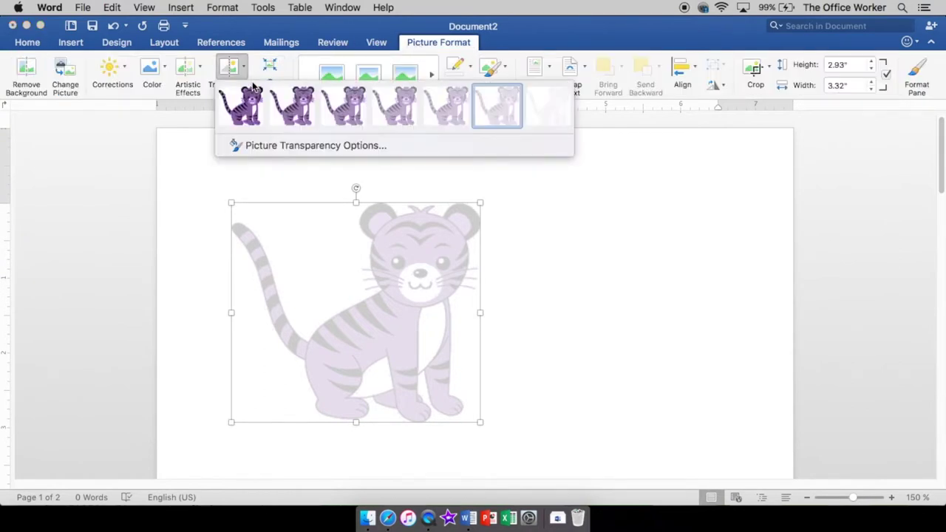
left_click(243, 70)
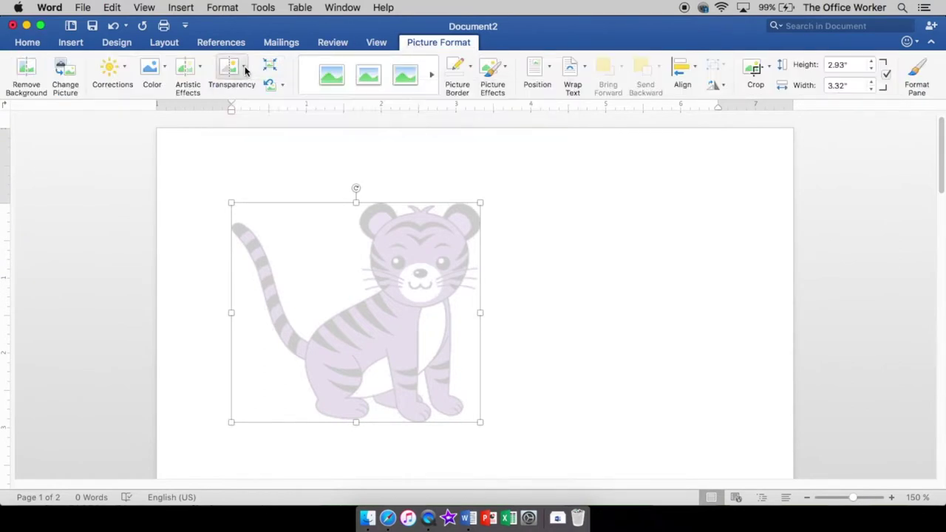
left_click(113, 28)
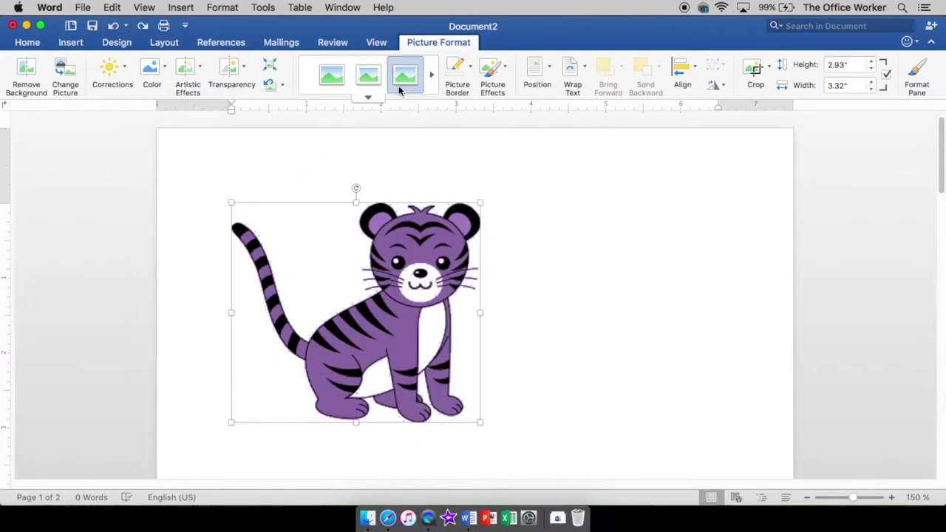
Try the Beveled Oval, Black style, then a tilted white-frame style on the tiger.
left_click(368, 97)
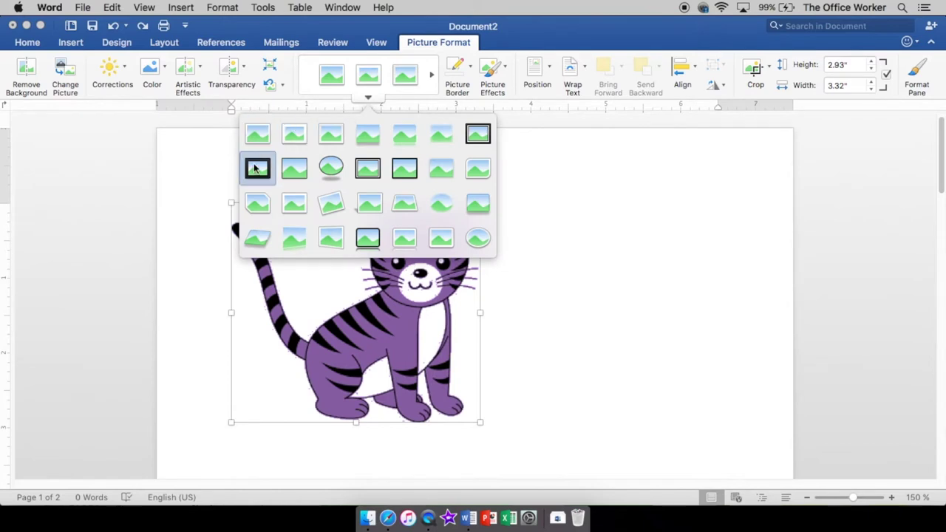
left_click(332, 167)
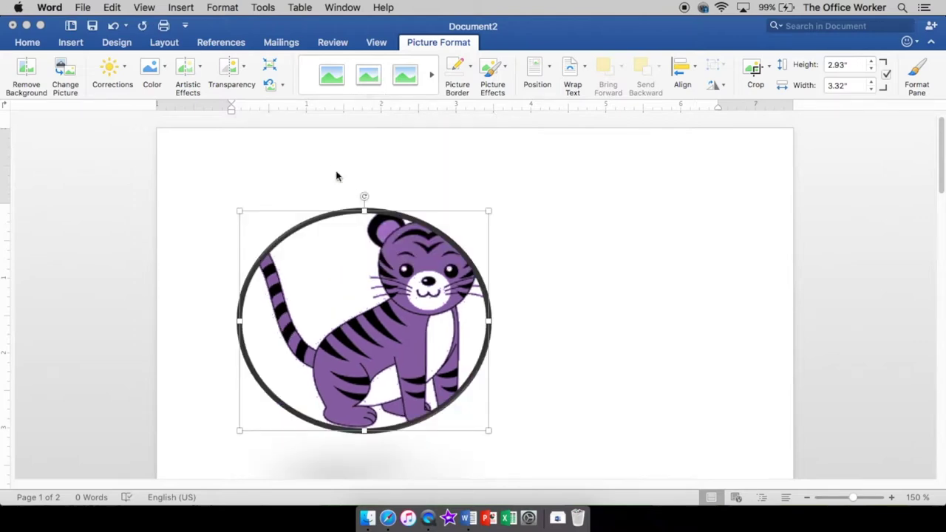
left_click(367, 99)
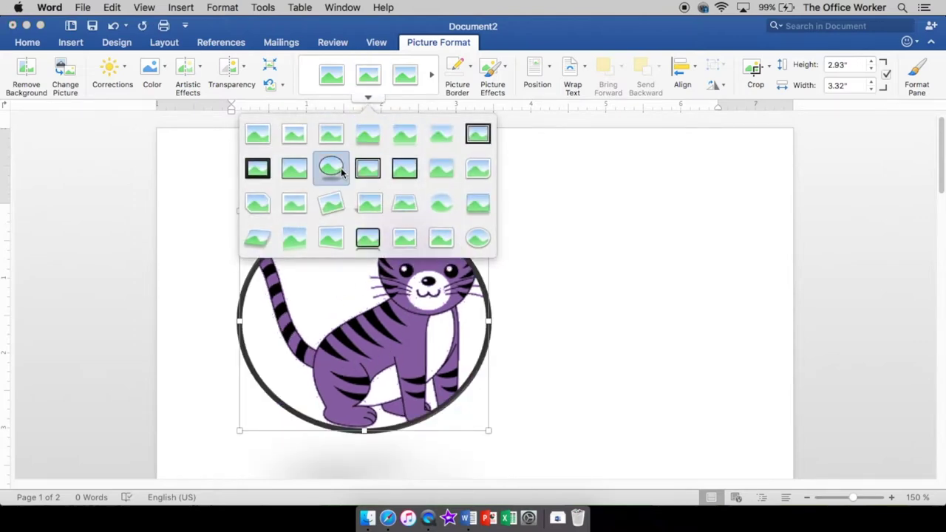
left_click(333, 204)
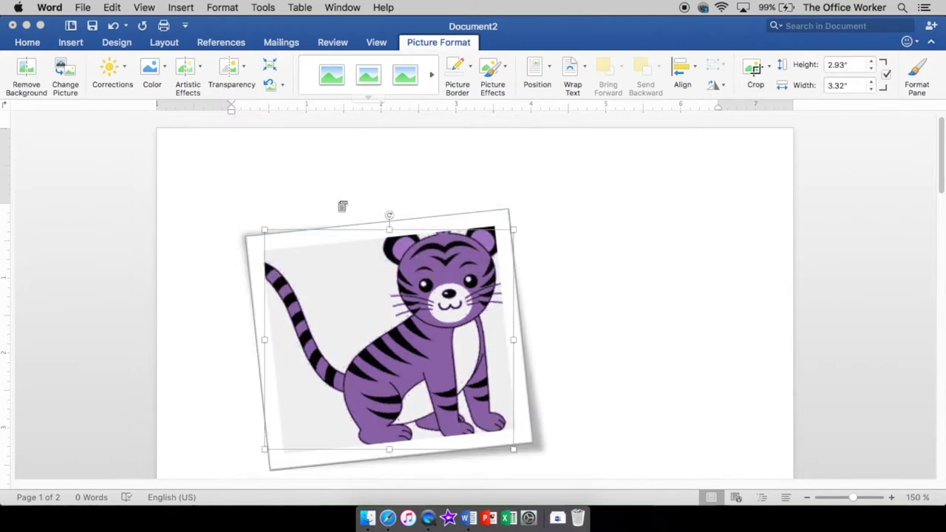
left_click(588, 278)
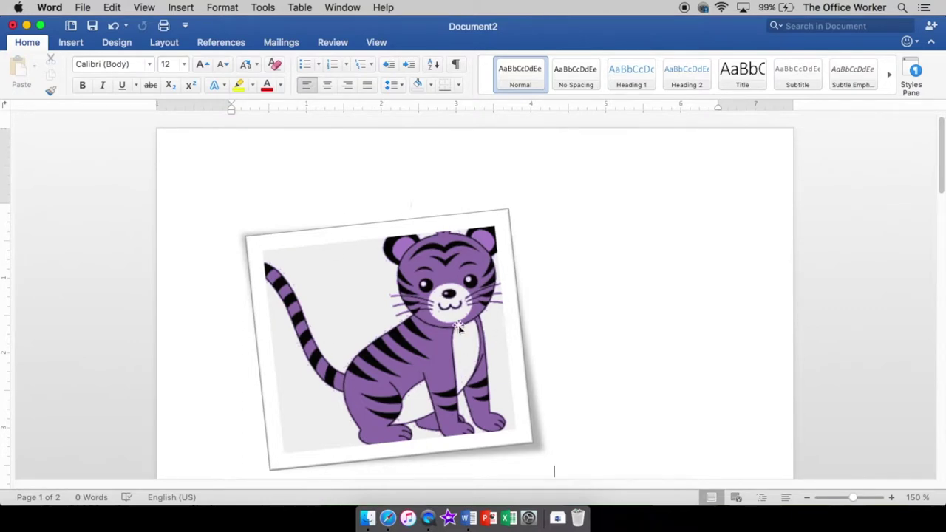
left_click(414, 226)
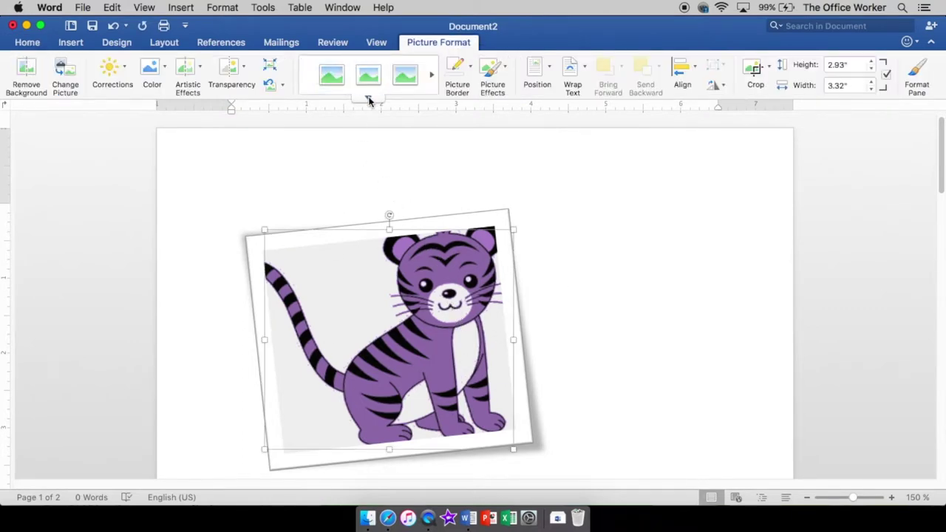
Apply the perspective shadow white-frame style to the tiger and bring up Picture Border colours.
left_click(368, 98)
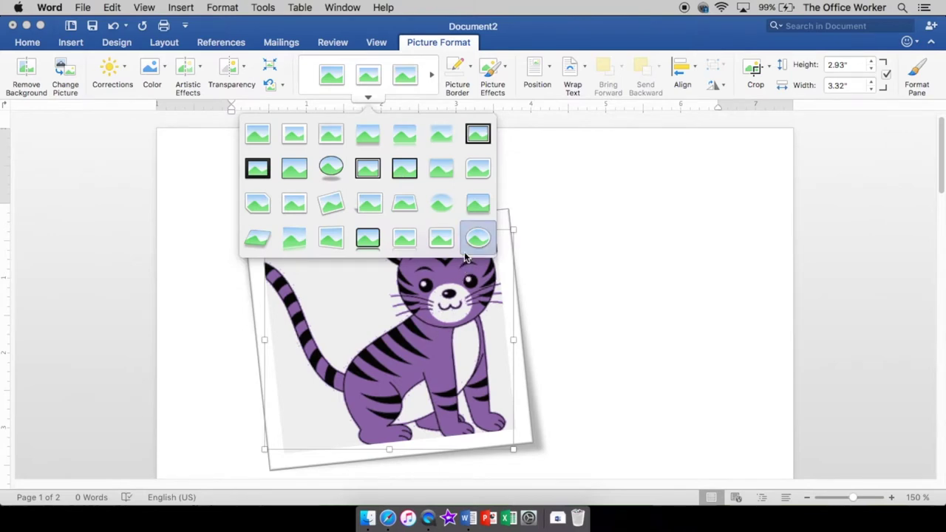
left_click(403, 205)
left_click(608, 270)
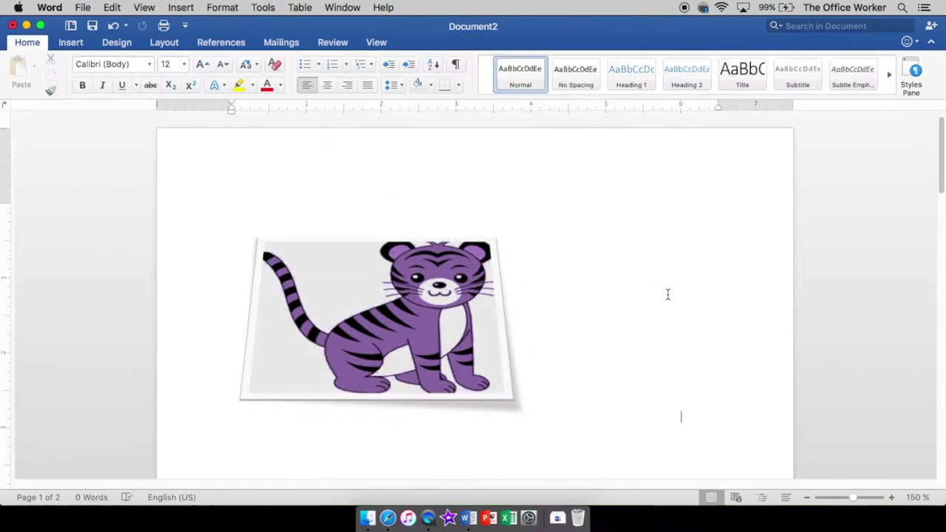
left_click(354, 203)
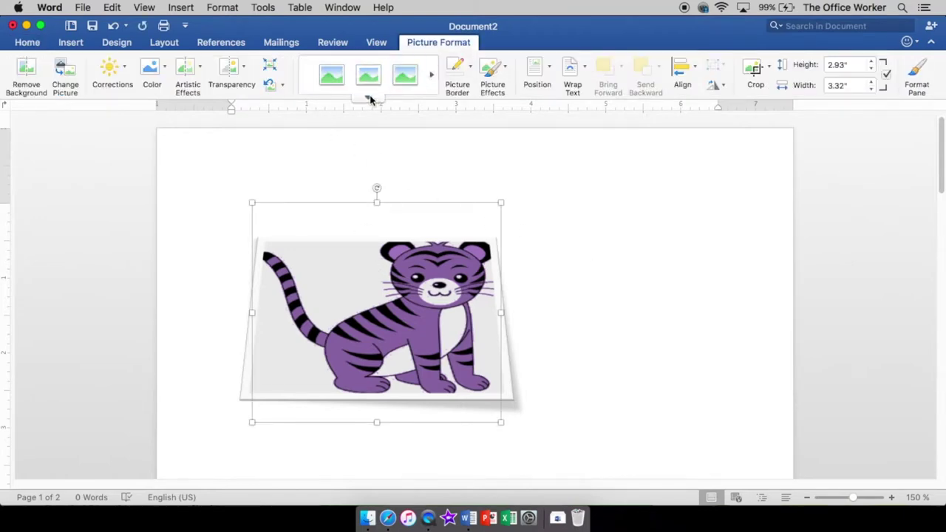
left_click(367, 99)
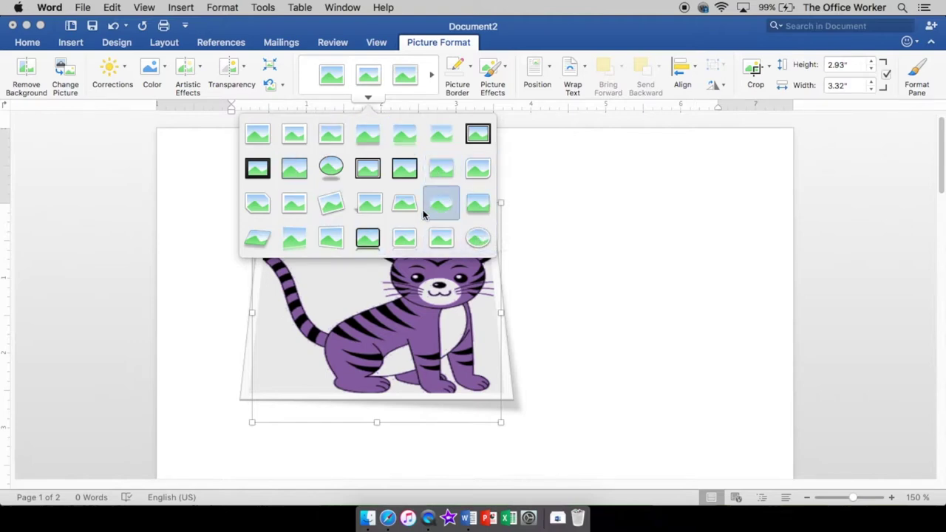
left_click(569, 198)
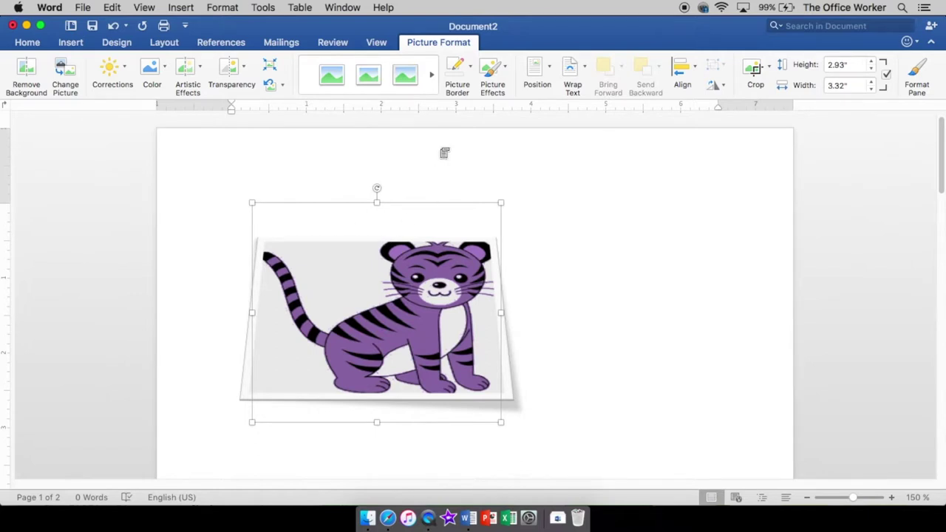
left_click(471, 67)
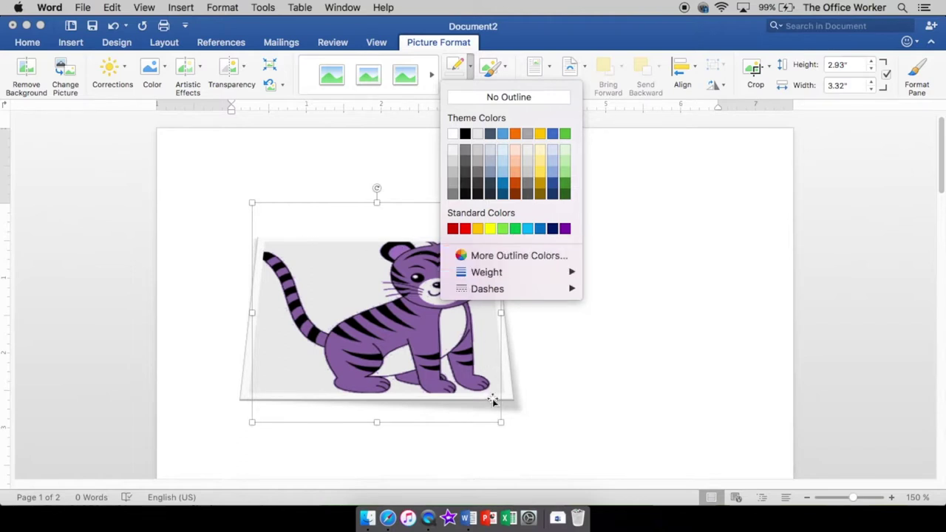
Give the tiger picture a dark green border and deselect it to check.
left_click(565, 192)
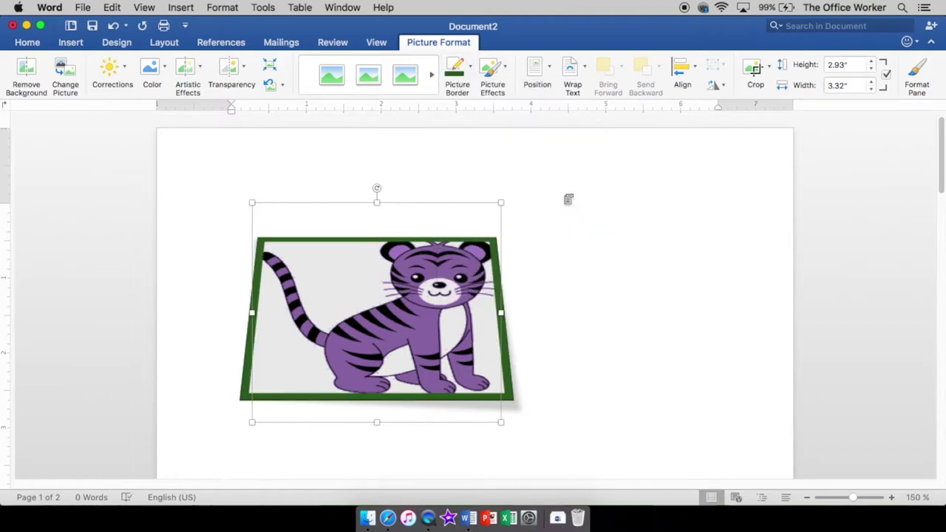
left_click(581, 211)
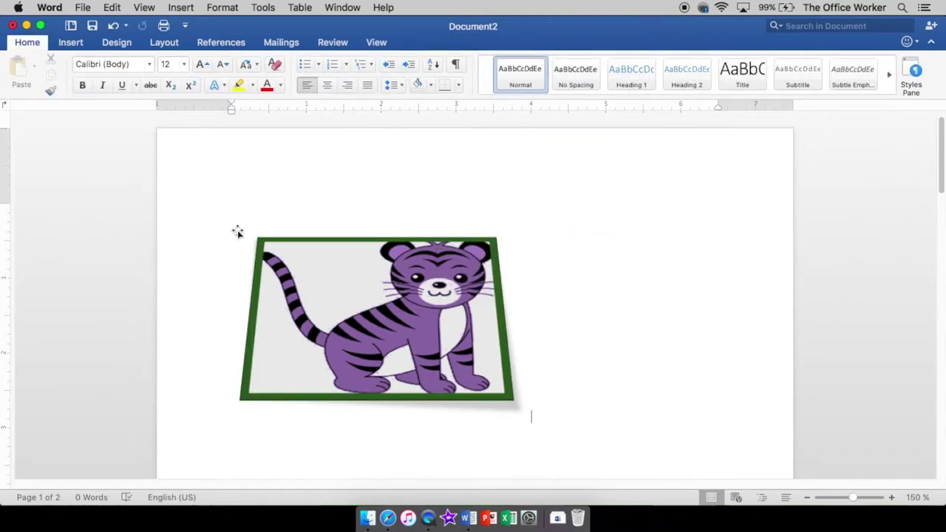
left_click(262, 239)
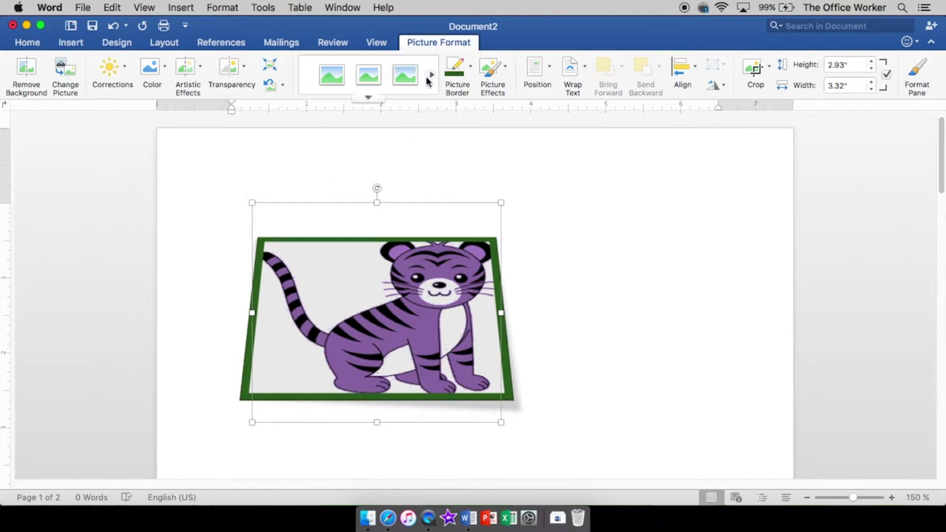
Set the tiger's picture border weight to 6 pt.
left_click(470, 66)
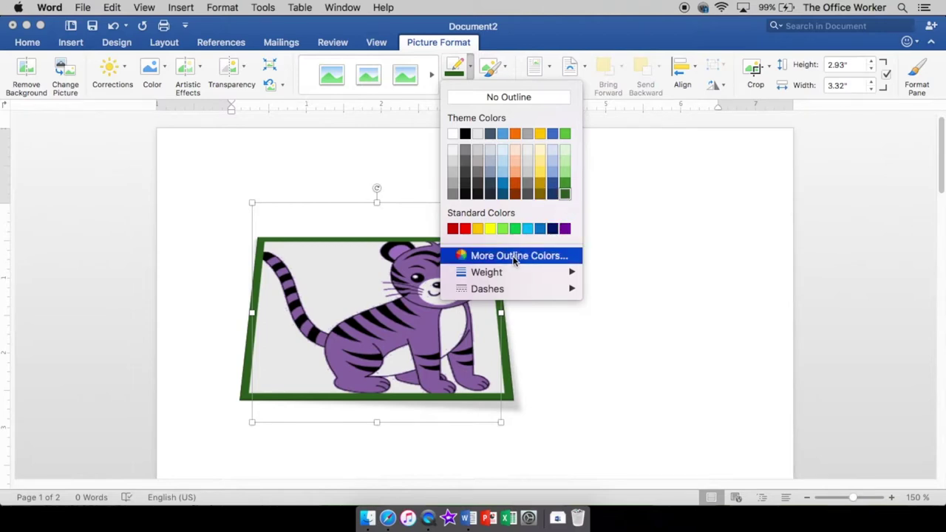
mouse_move(507, 273)
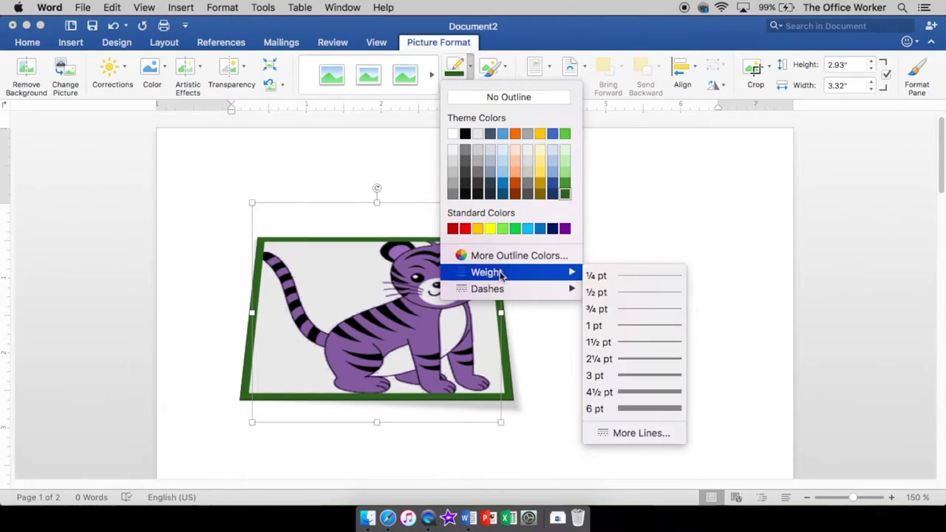
left_click(648, 411)
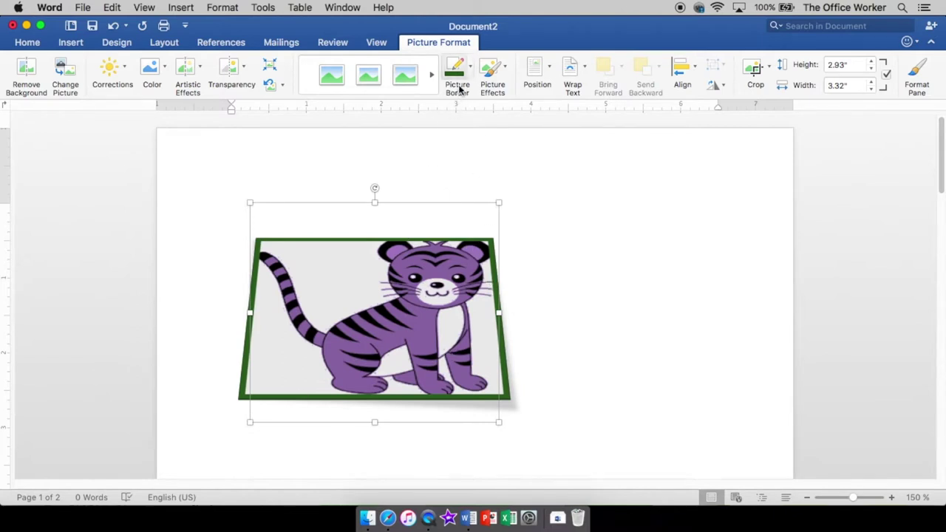
left_click(472, 67)
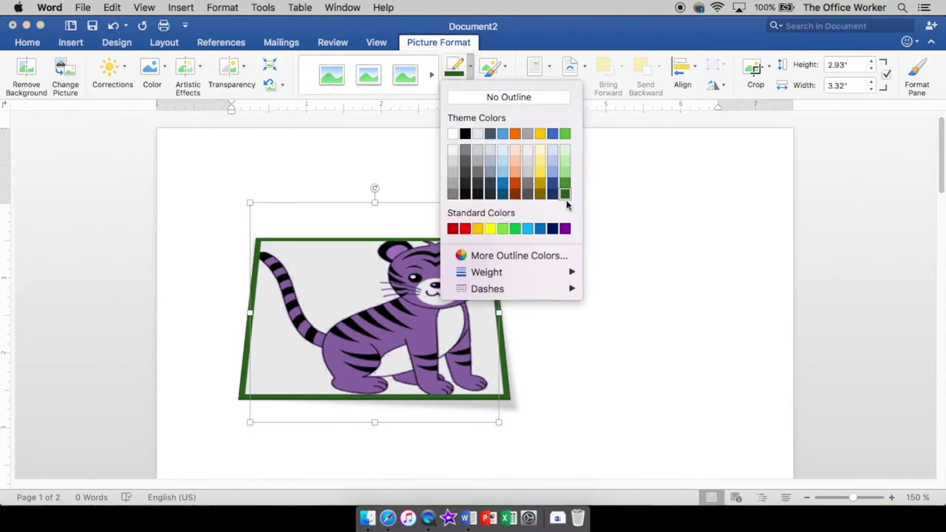
mouse_move(510, 291)
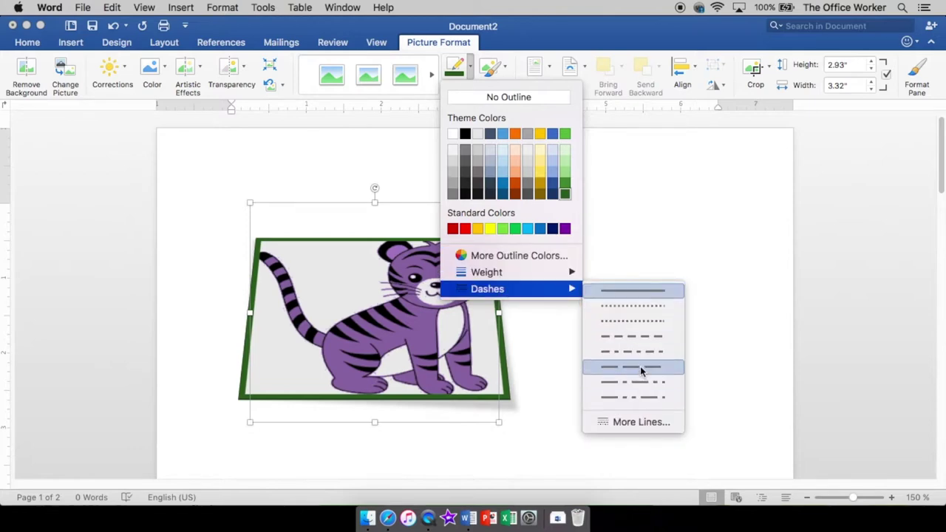
left_click(364, 90)
Apply the plain rectangular picture style to the tiger and thicken its border.
left_click(368, 97)
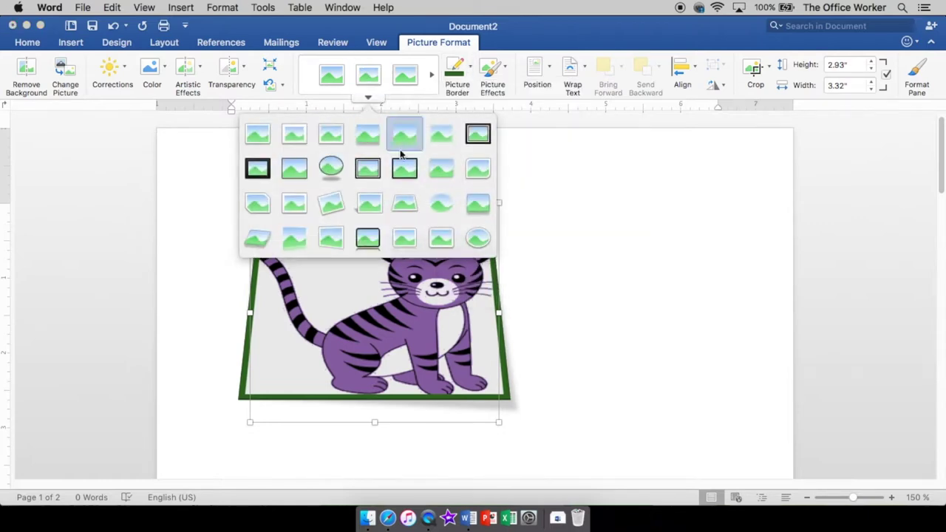
left_click(259, 136)
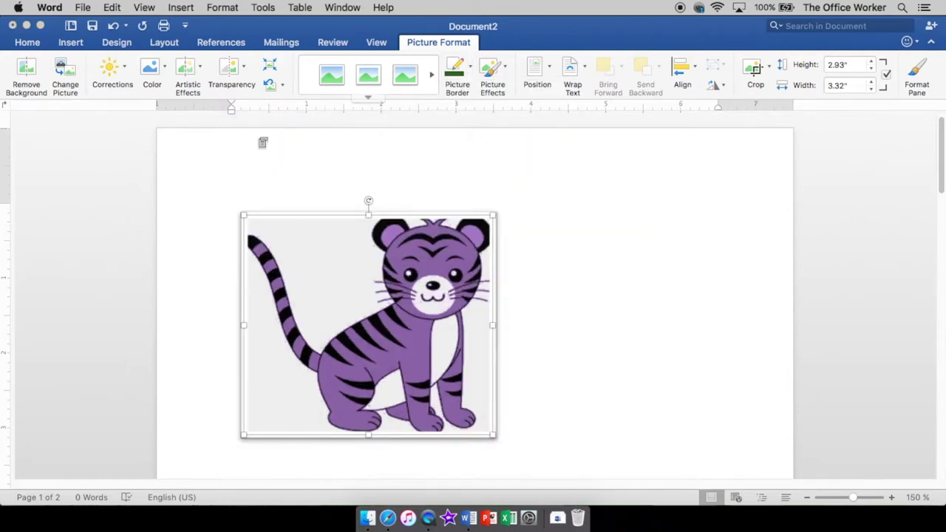
left_click(472, 68)
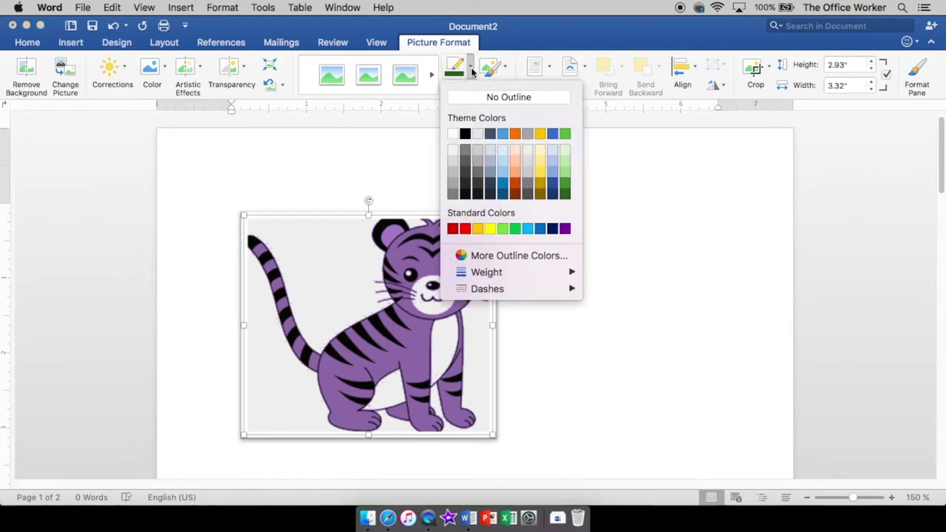
mouse_move(503, 275)
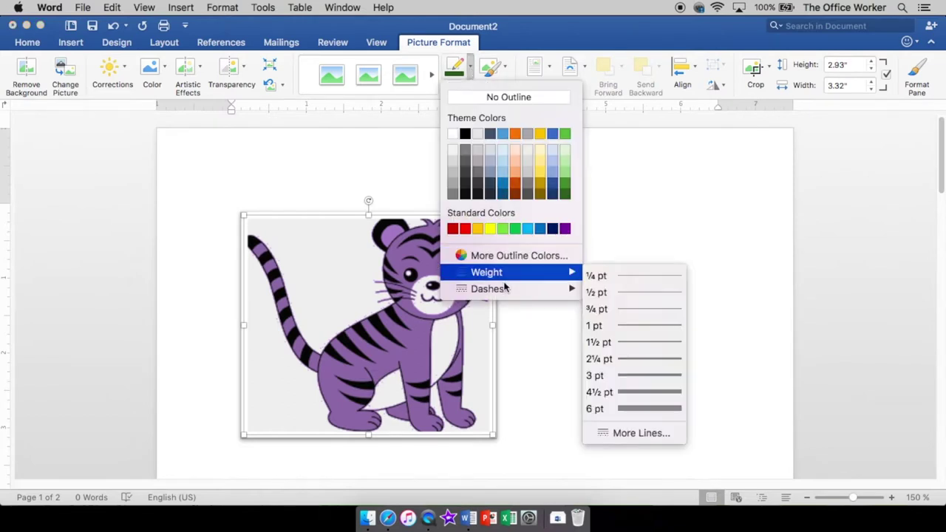
left_click(640, 410)
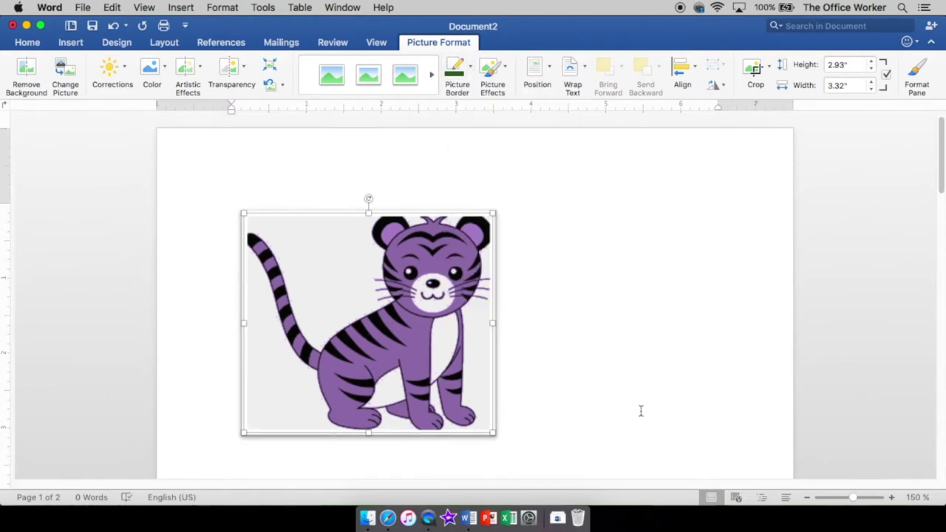
Colour the tiger's border dark green with a long-dash line style.
left_click(470, 70)
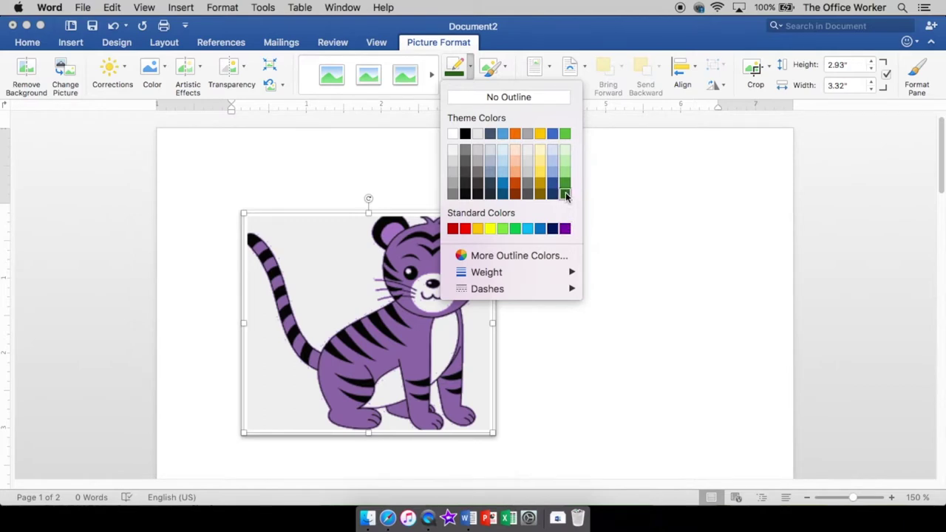
left_click(565, 194)
left_click(468, 68)
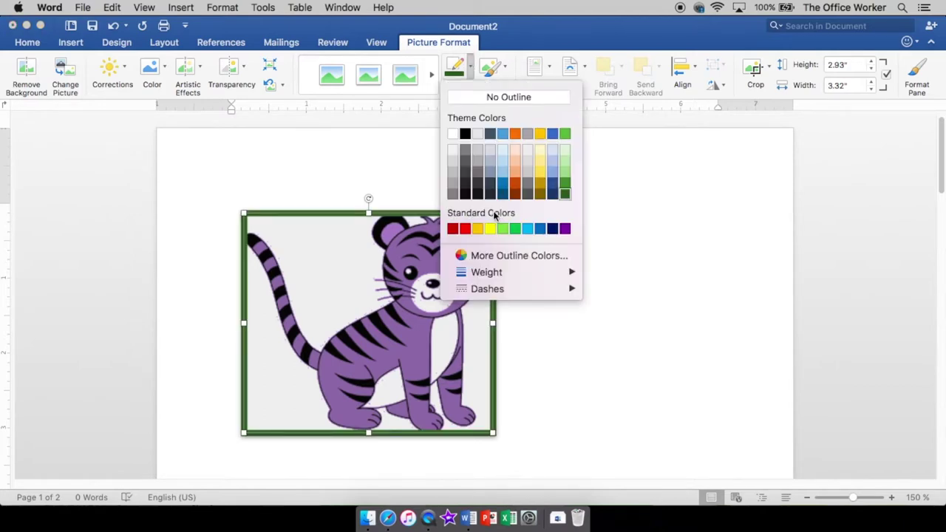
mouse_move(502, 289)
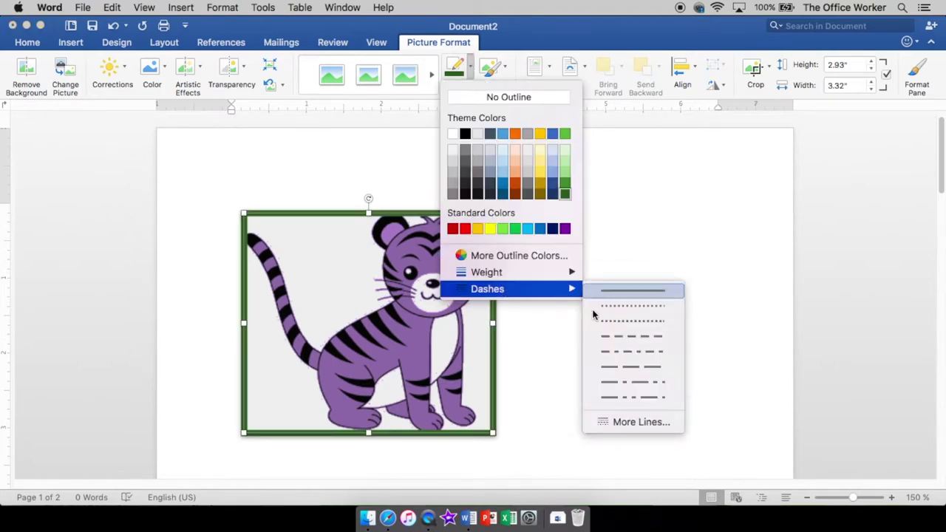
left_click(629, 366)
left_click(553, 319)
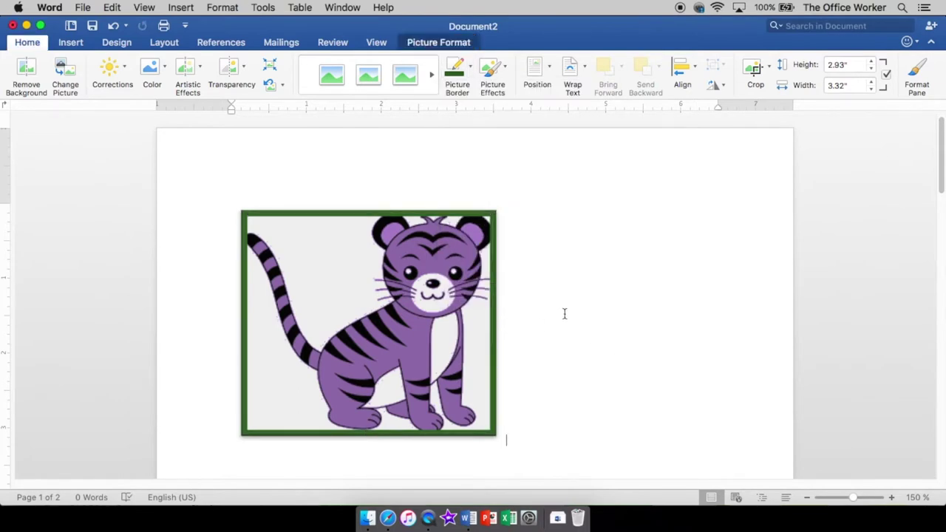
left_click(362, 240)
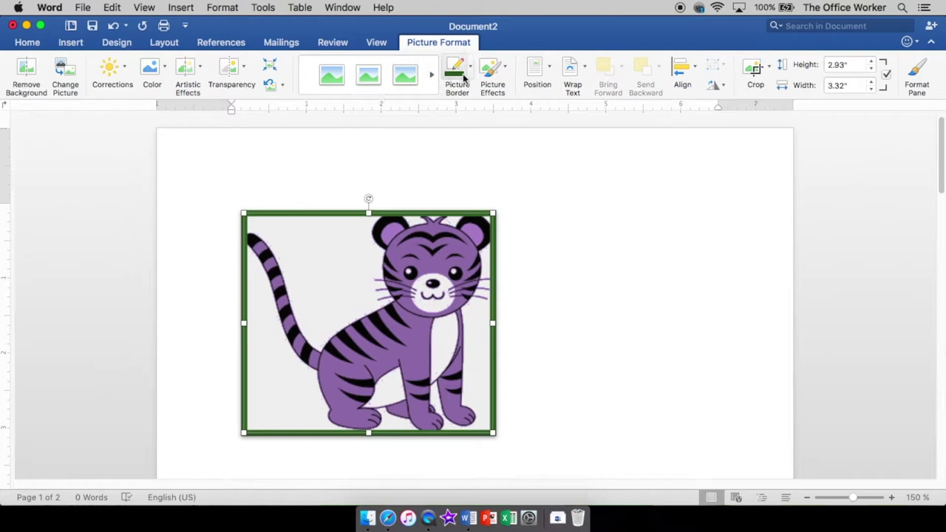
Browse Position and Picture Effects without changes, then show the undo history list.
left_click(550, 67)
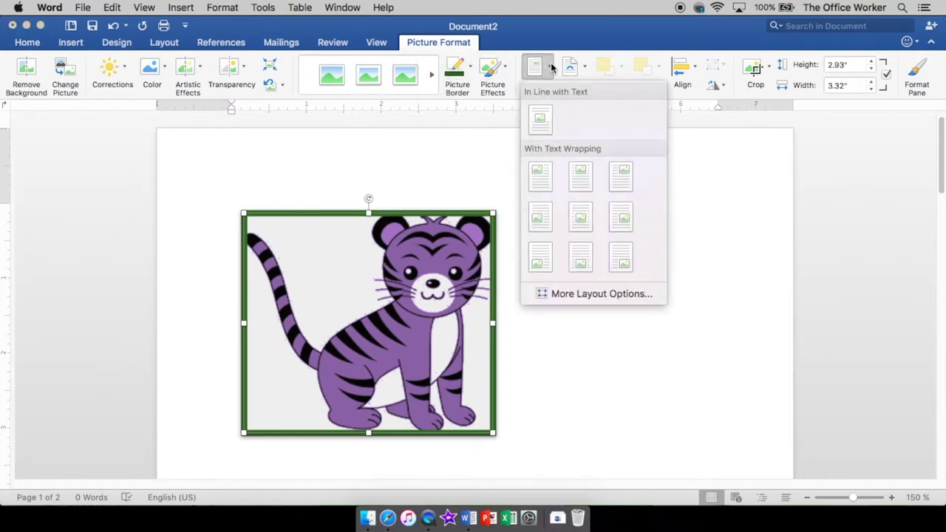
left_click(551, 67)
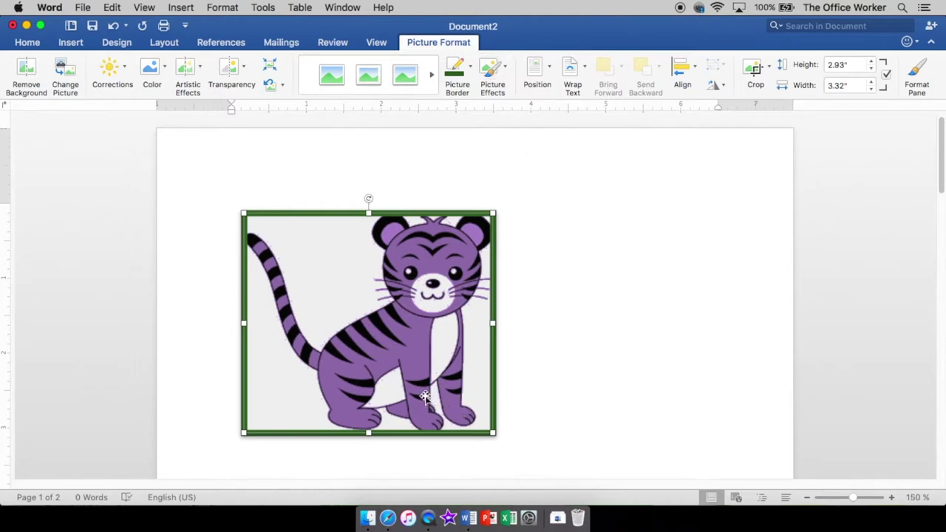
left_click(507, 70)
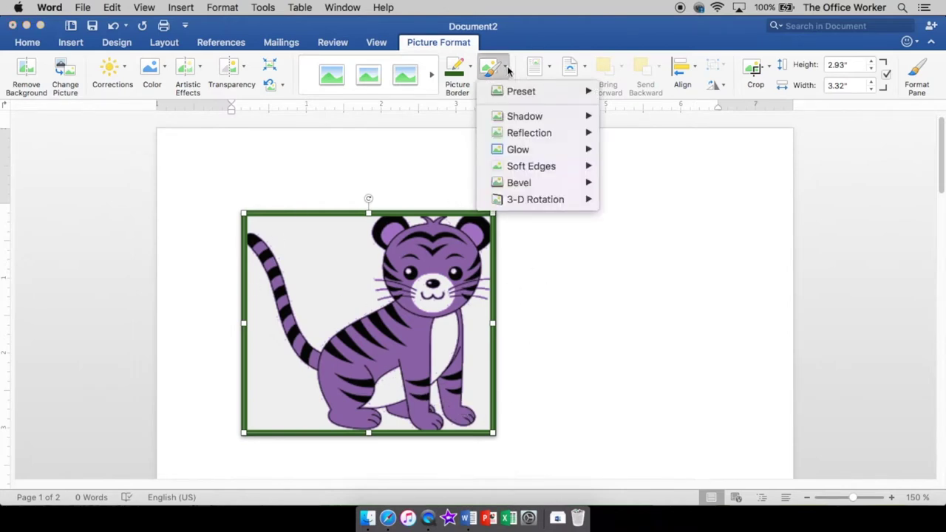
left_click(507, 70)
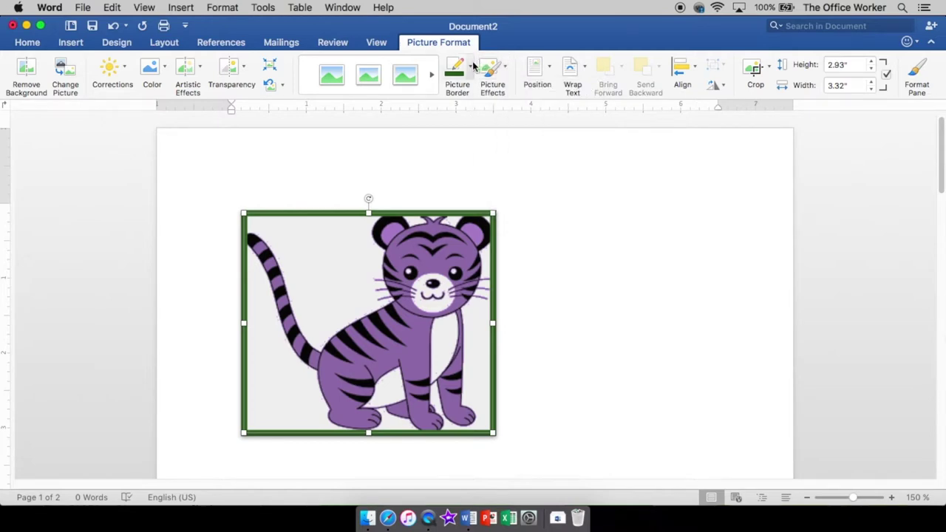
left_click(124, 26)
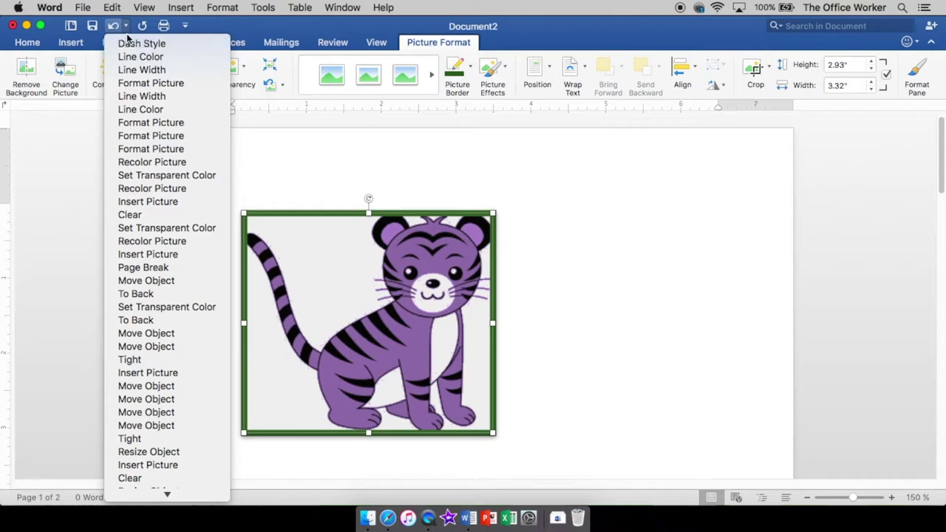
Undo the border and frame style changes back to the plain unstyled tiger.
left_click(113, 27)
left_click(114, 27)
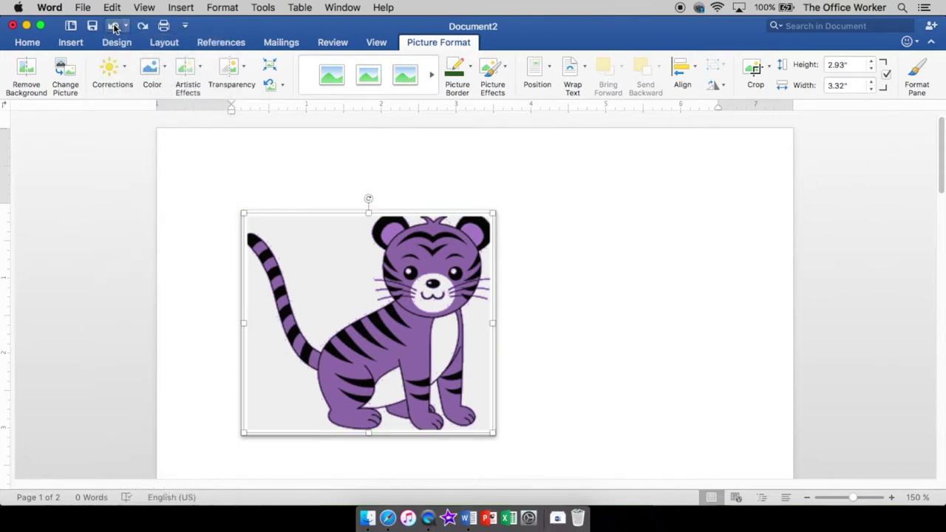
left_click(114, 27)
left_click(114, 27)
left_click(114, 26)
left_click(114, 26)
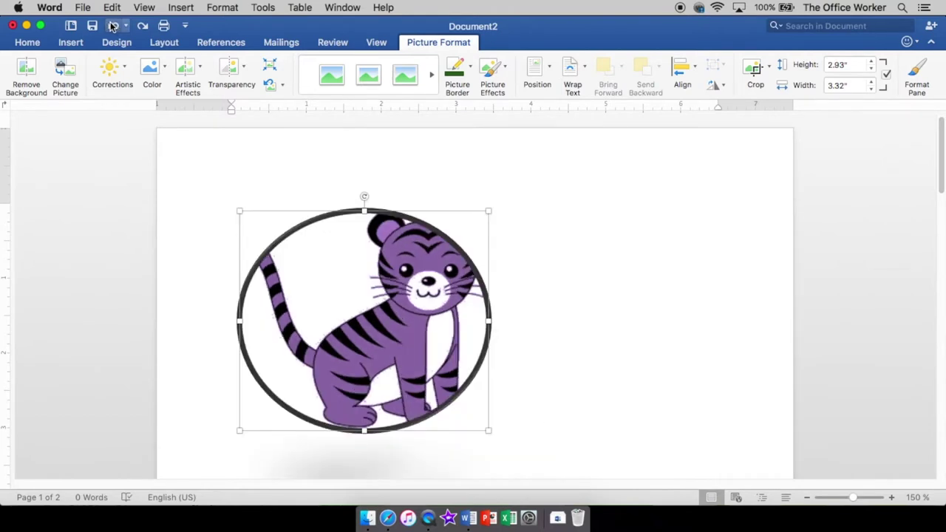
left_click(113, 27)
Try a dashed border on the tiger picture, then undo it.
left_click(586, 296)
left_click(416, 293)
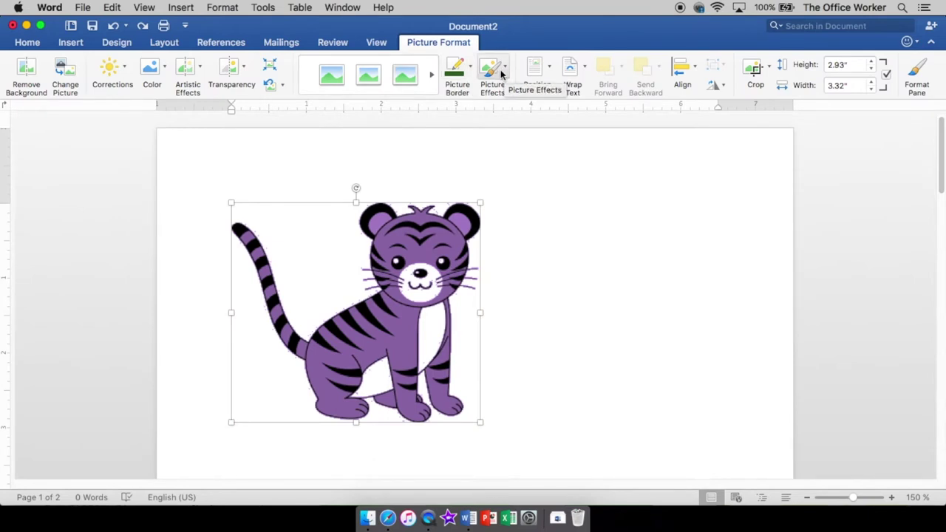
left_click(471, 68)
mouse_move(507, 292)
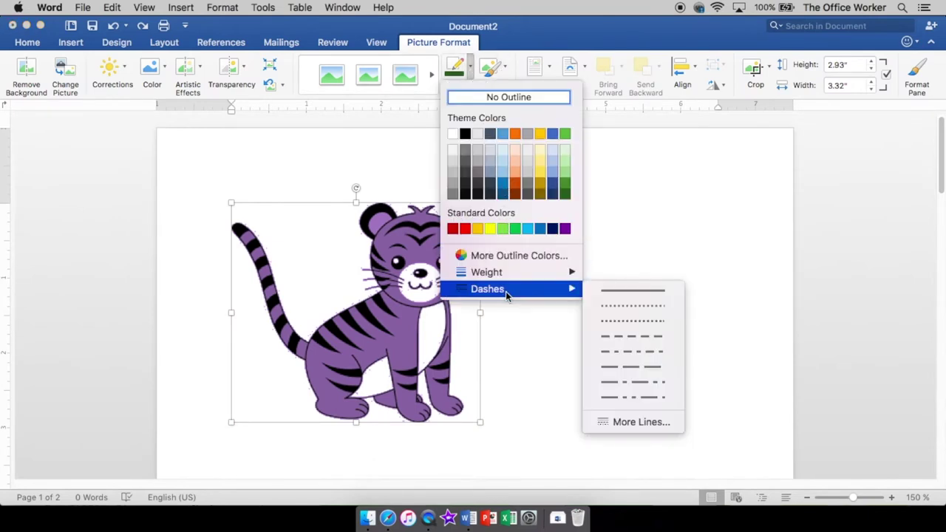
left_click(628, 351)
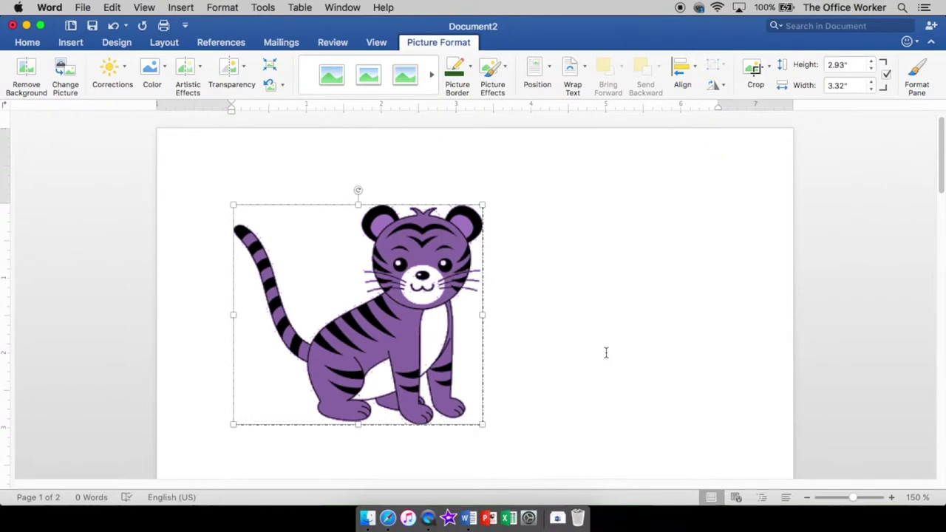
left_click(606, 353)
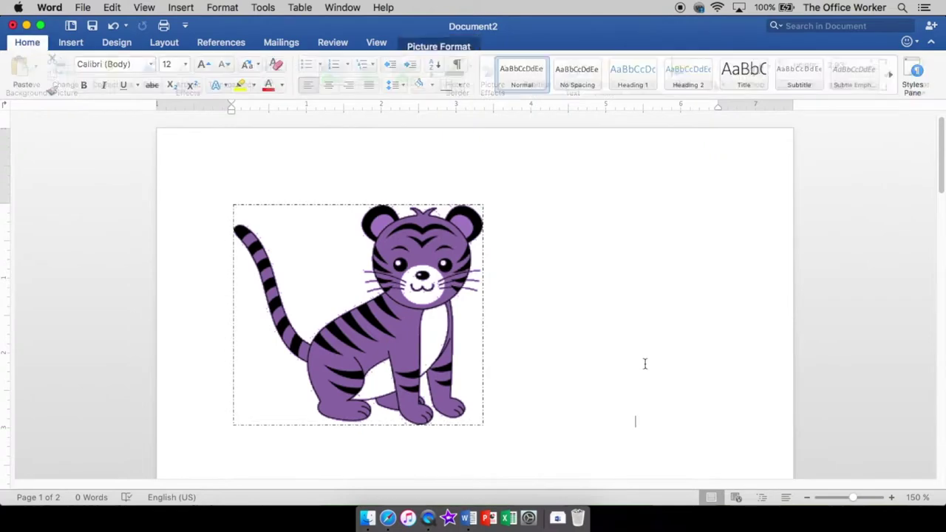
left_click(113, 25)
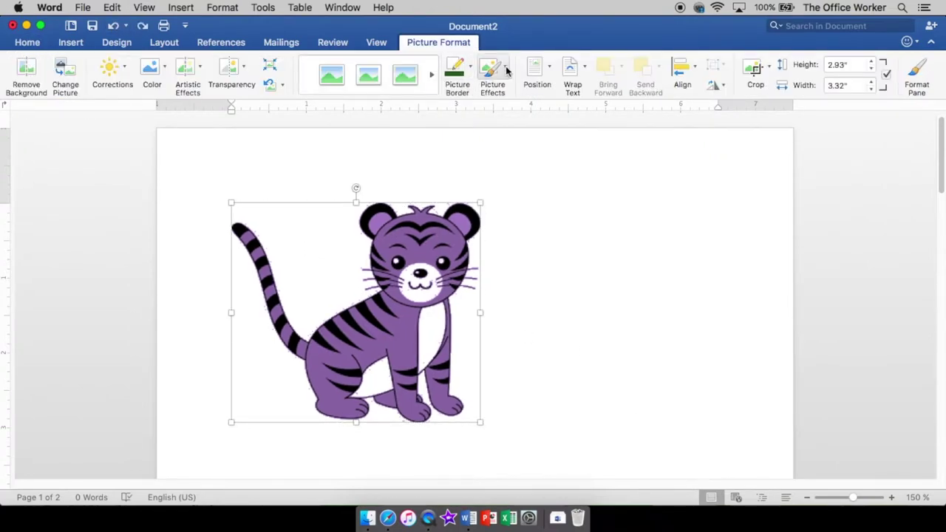
Apply an outer shadow effect to the tiger picture.
left_click(492, 70)
mouse_move(511, 134)
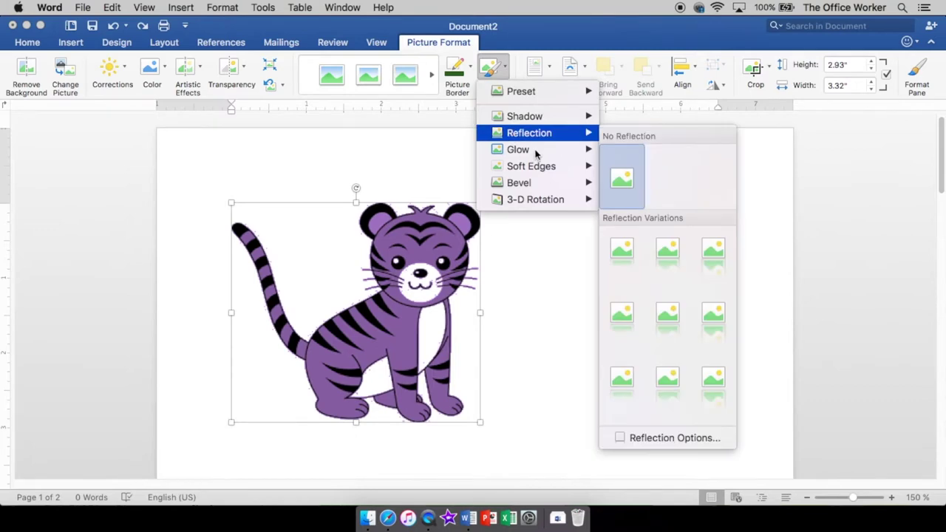
left_click(503, 72)
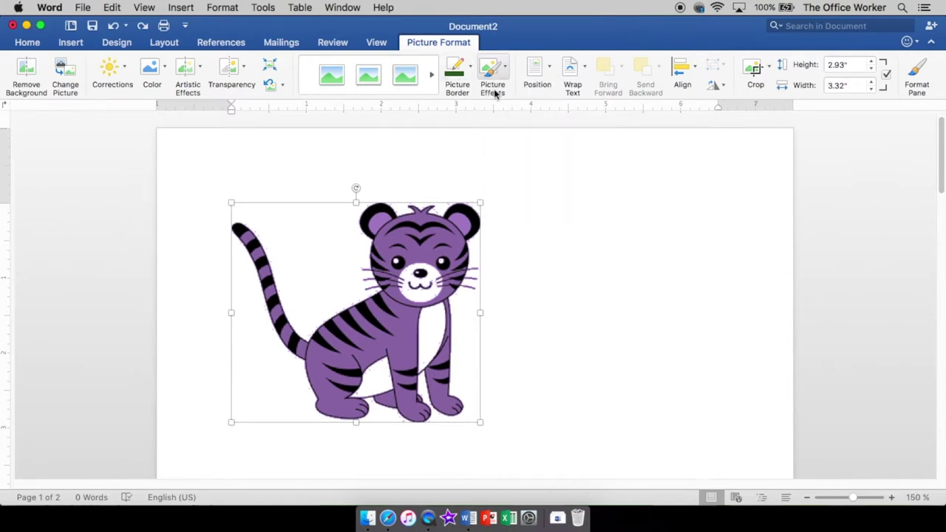
left_click(502, 68)
mouse_move(569, 119)
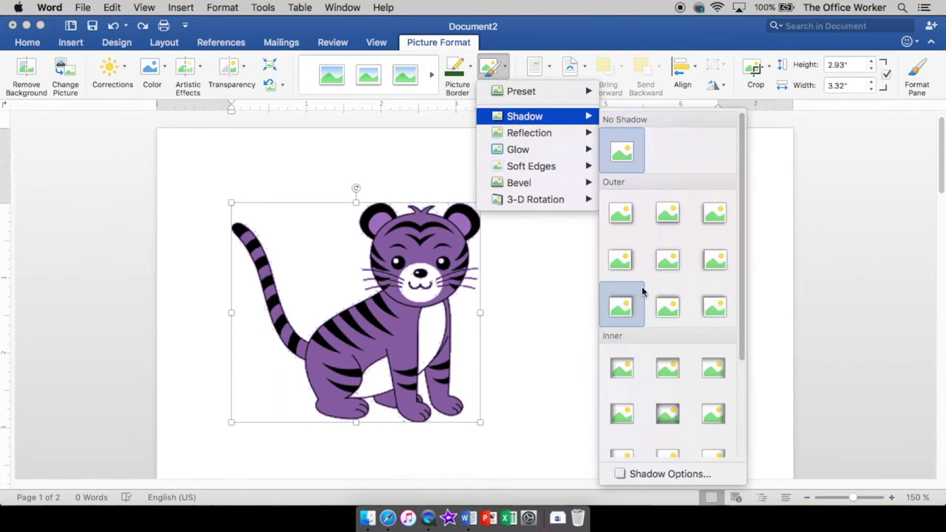
left_click(711, 262)
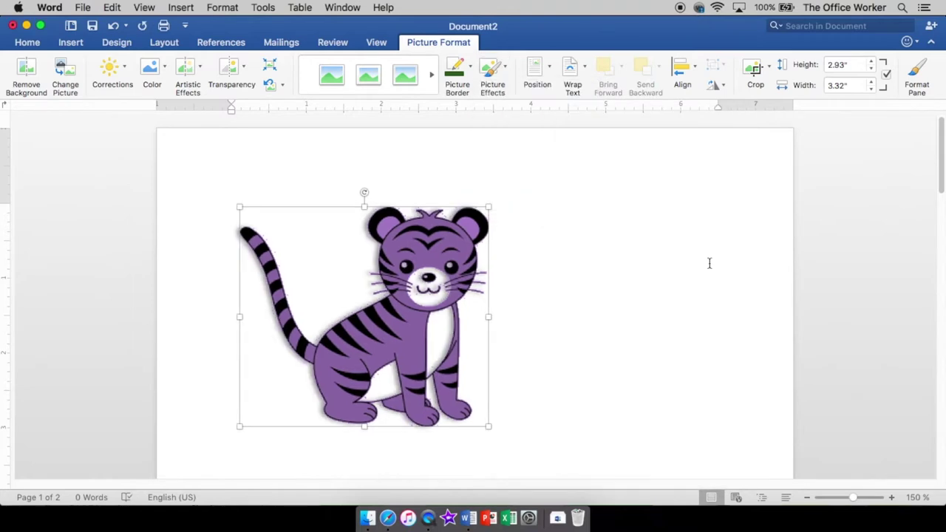
left_click(629, 304)
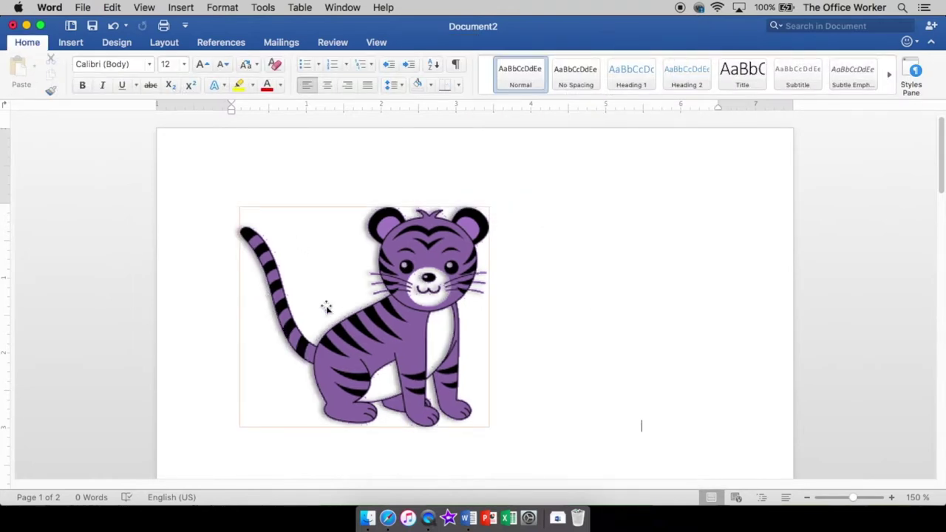
Remove the tiger's shadow by choosing No Shadow.
left_click(430, 236)
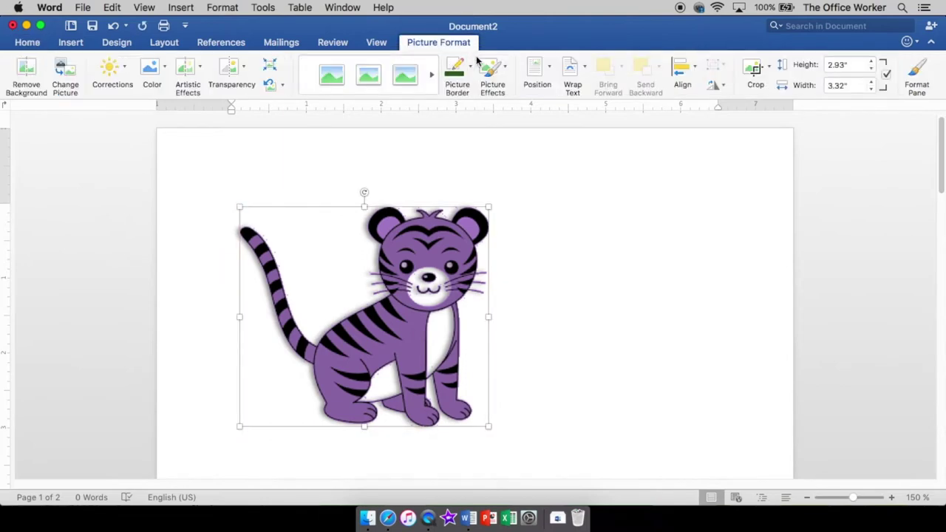
left_click(506, 67)
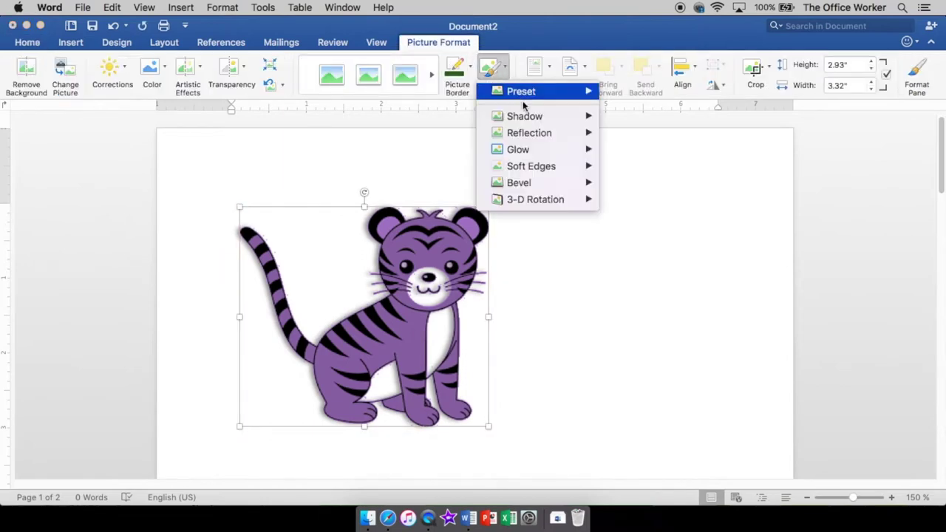
mouse_move(547, 133)
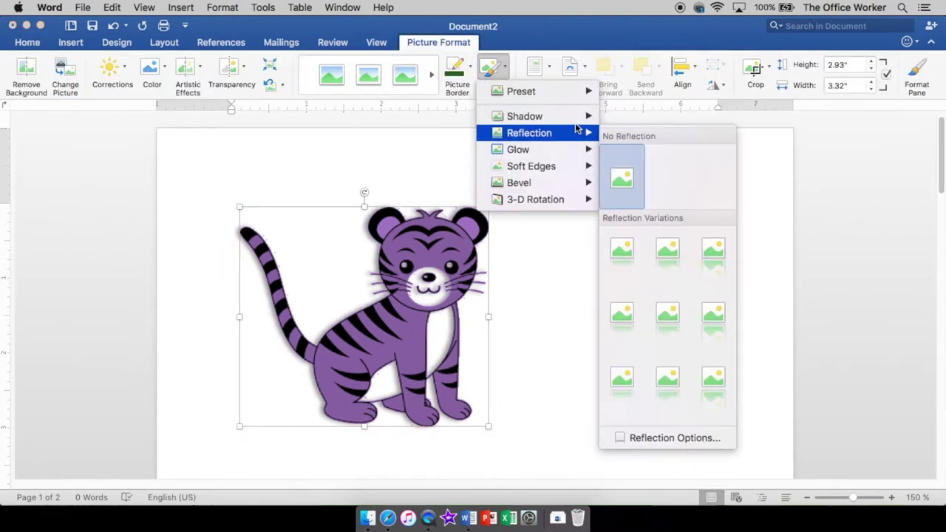
left_click(622, 153)
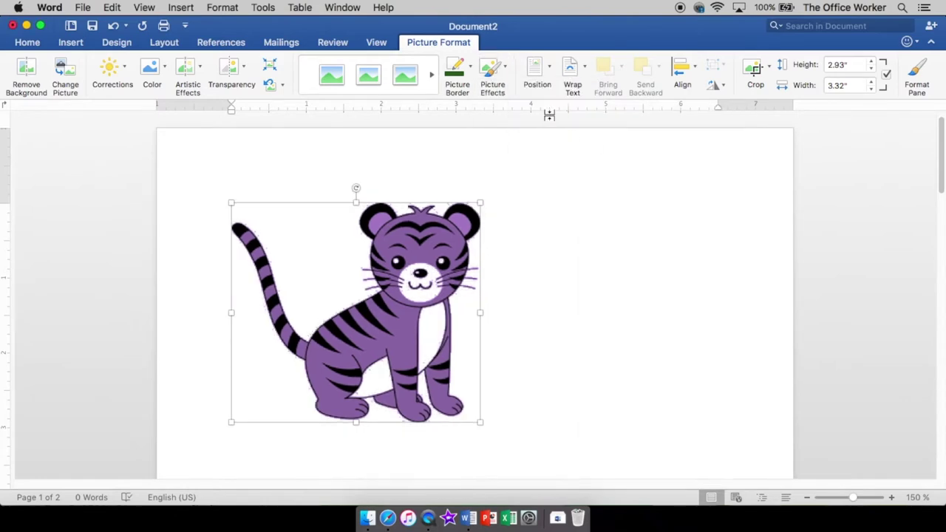
left_click(505, 74)
mouse_move(546, 139)
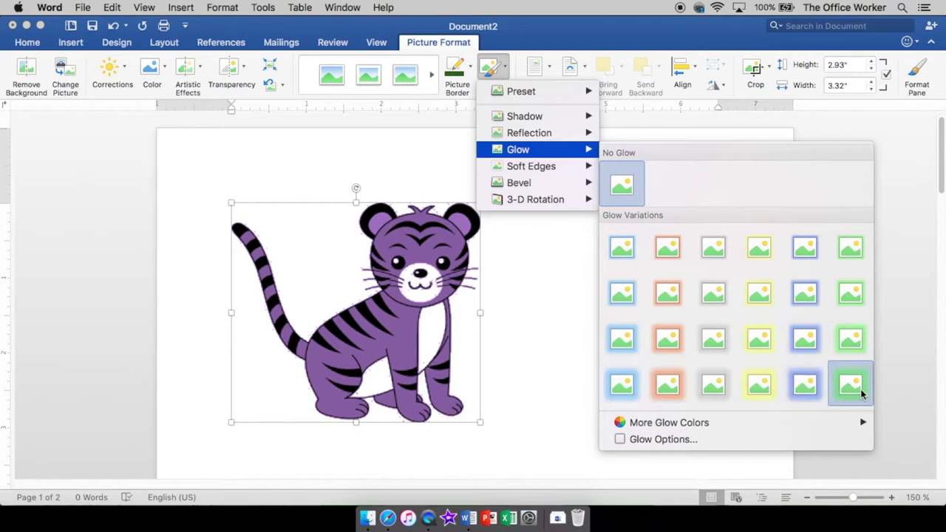
left_click(852, 384)
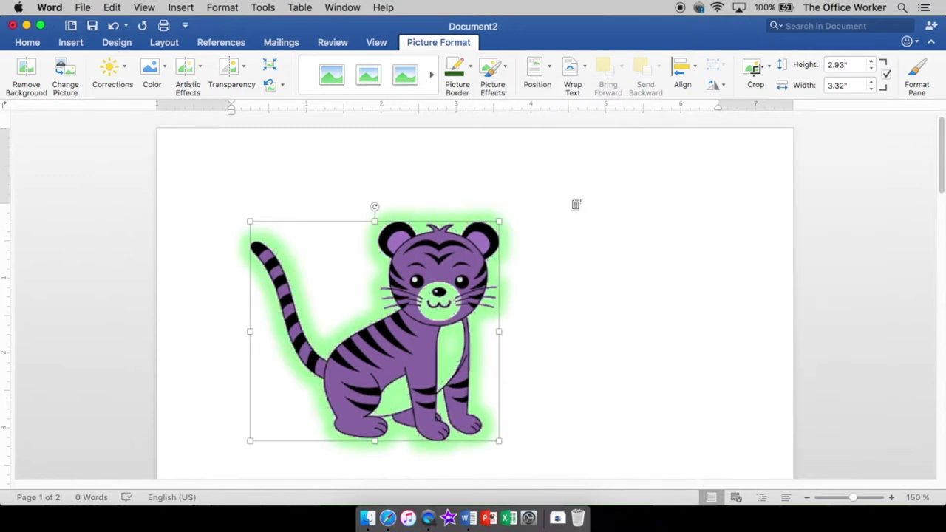
left_click(507, 68)
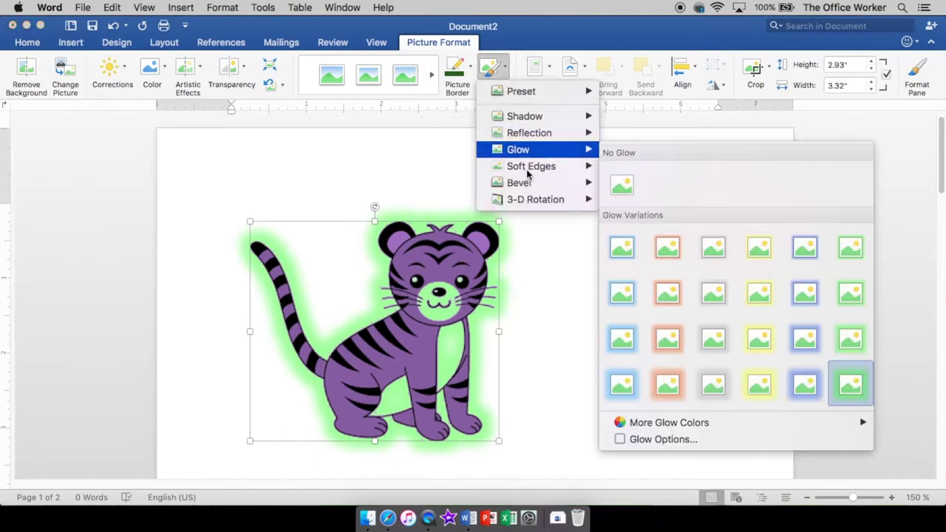
mouse_move(533, 153)
left_click(621, 185)
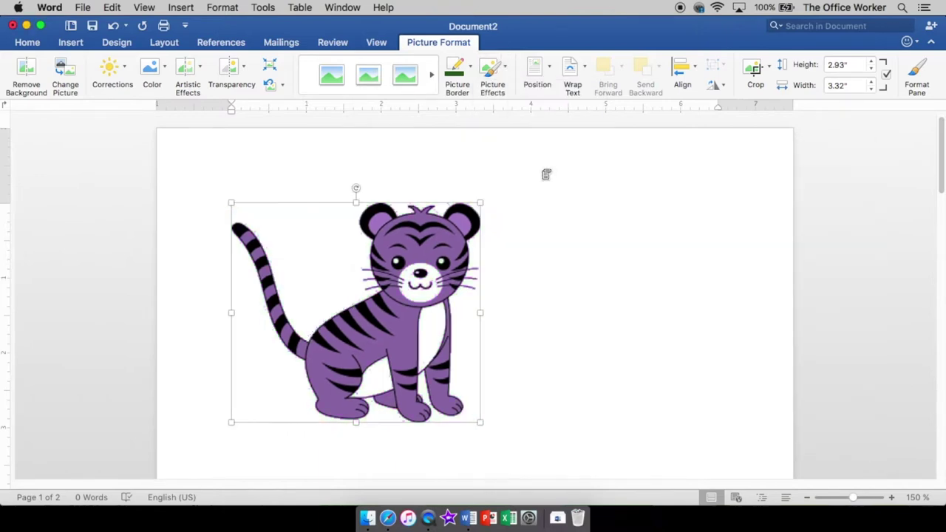
Apply a Parallel 3-D Rotation preset to the tiger, then undo it.
left_click(494, 70)
mouse_move(535, 170)
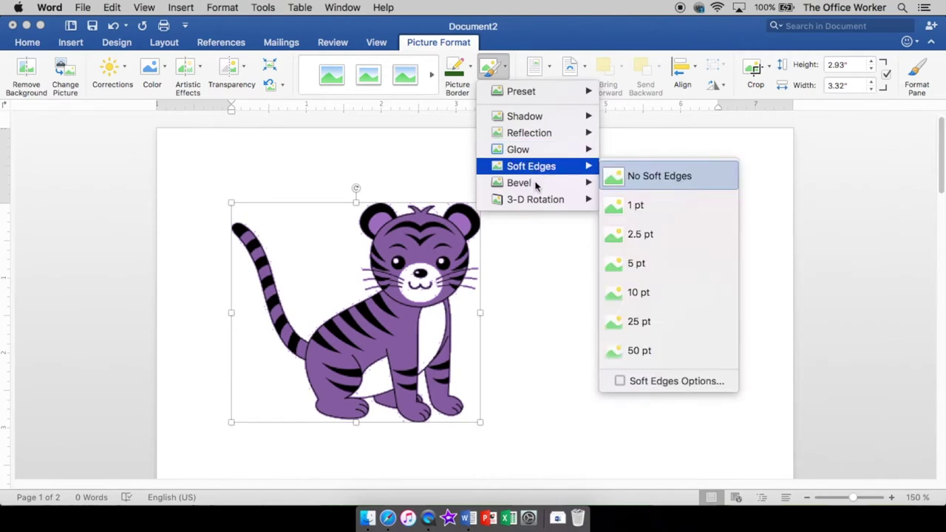
mouse_move(526, 187)
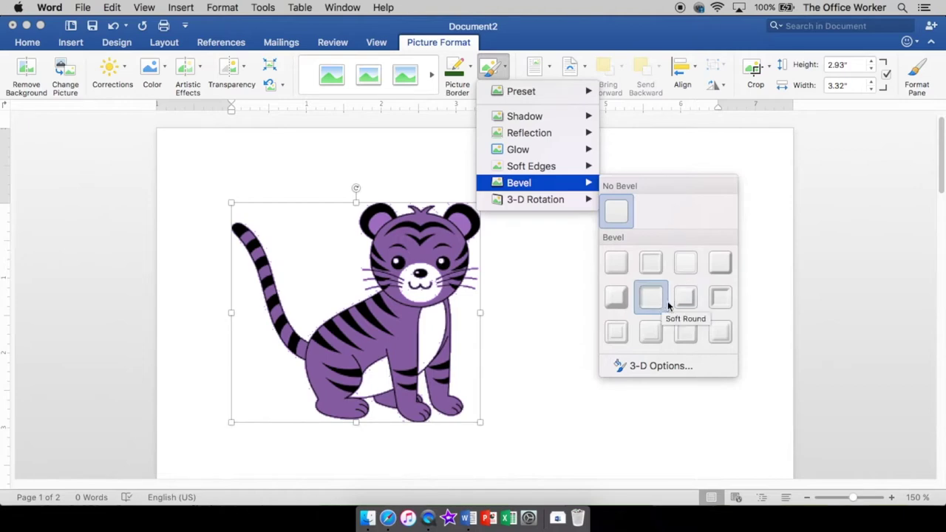
mouse_move(579, 200)
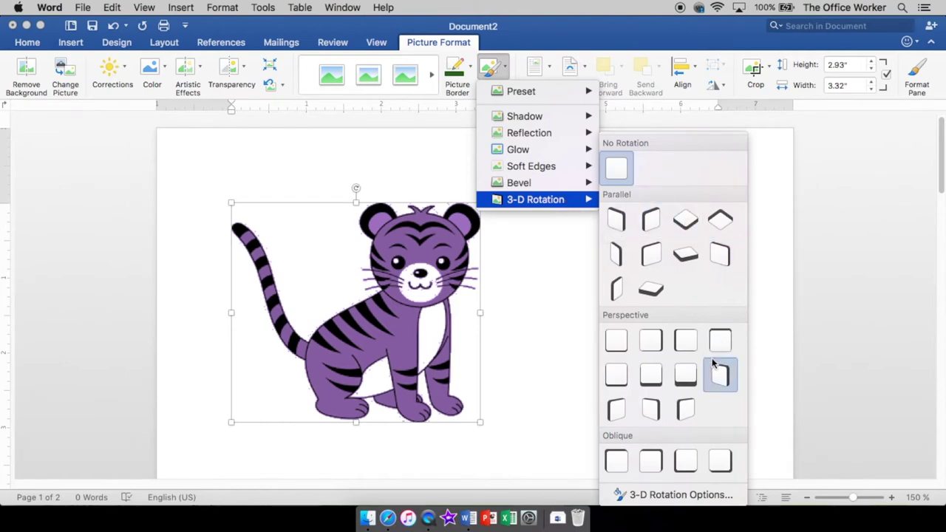
left_click(685, 254)
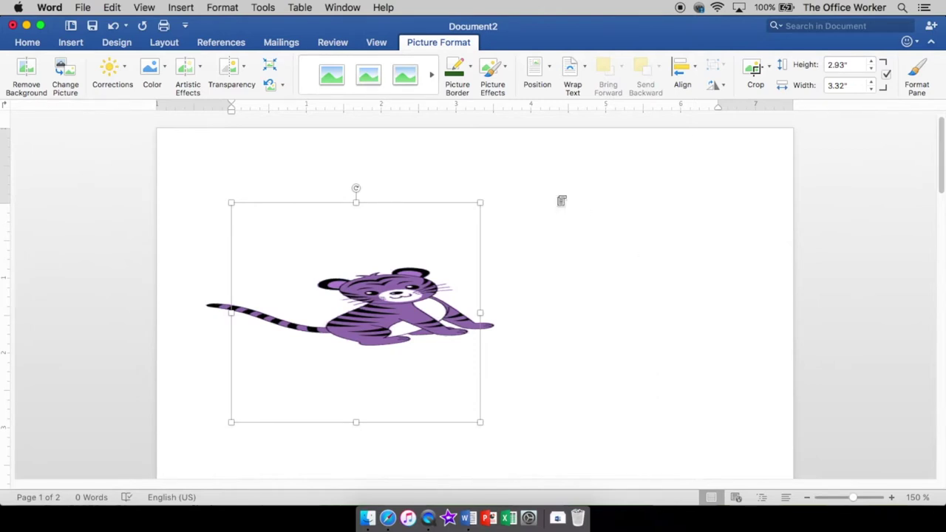
left_click(113, 26)
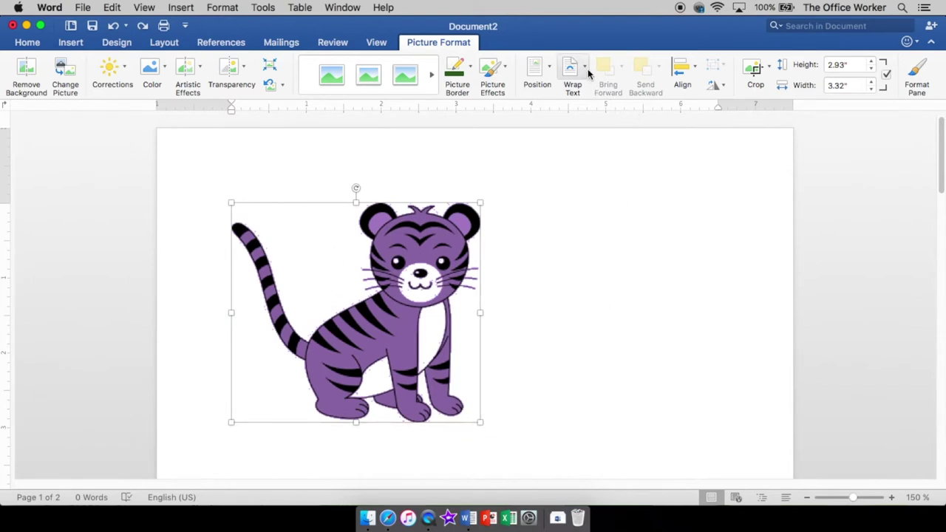
Position the tiger in the middle of the page.
left_click(550, 68)
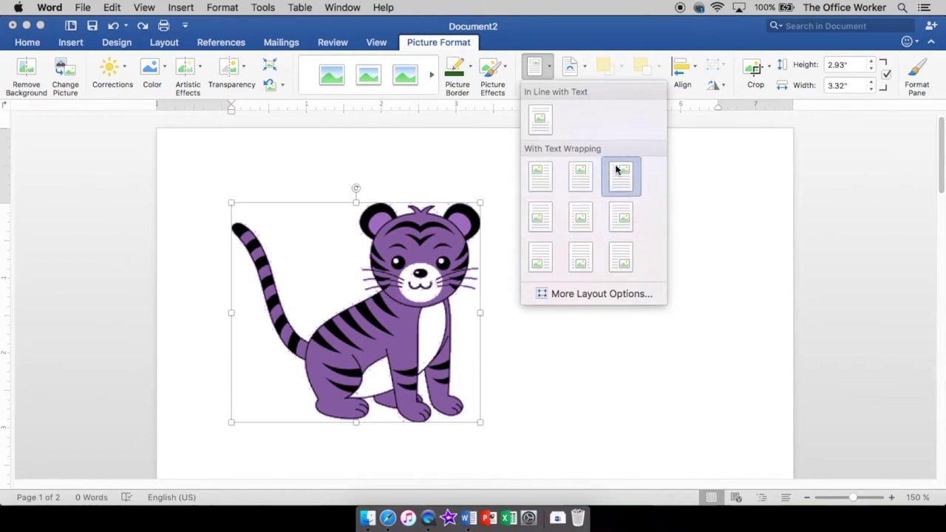
left_click(581, 219)
scroll(597, 224, "down", 10)
scroll(706, 314, "down", 5)
scroll(704, 313, "up", 10)
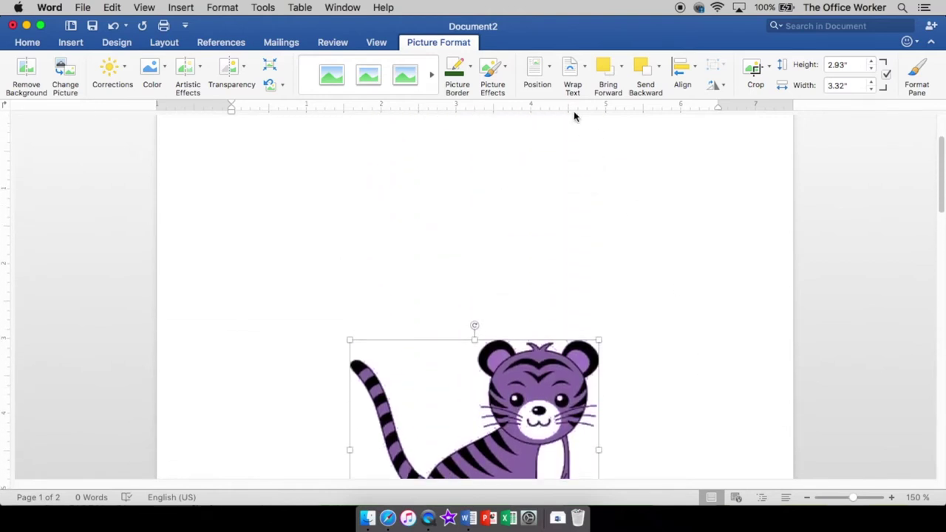
Move the tiger to the page's top left with text wrapping.
left_click(548, 69)
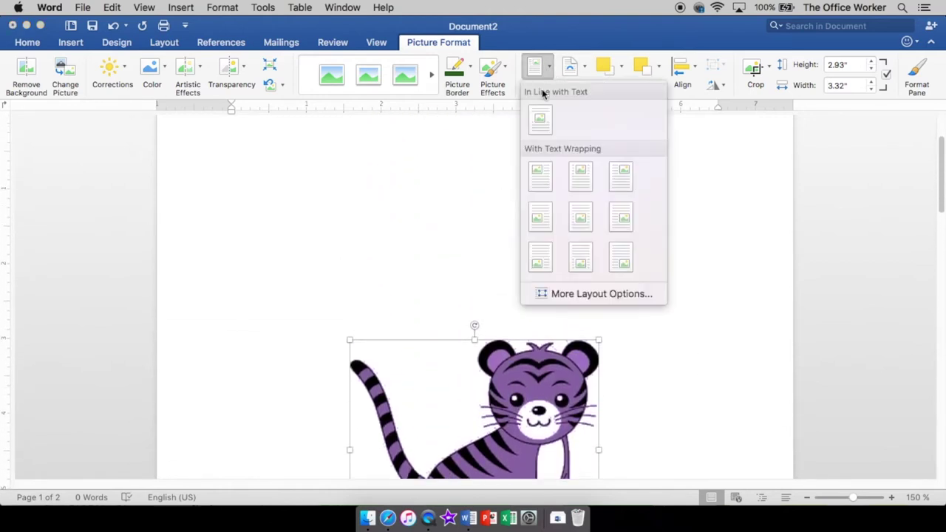
left_click(540, 181)
scroll(590, 221, "up", 2)
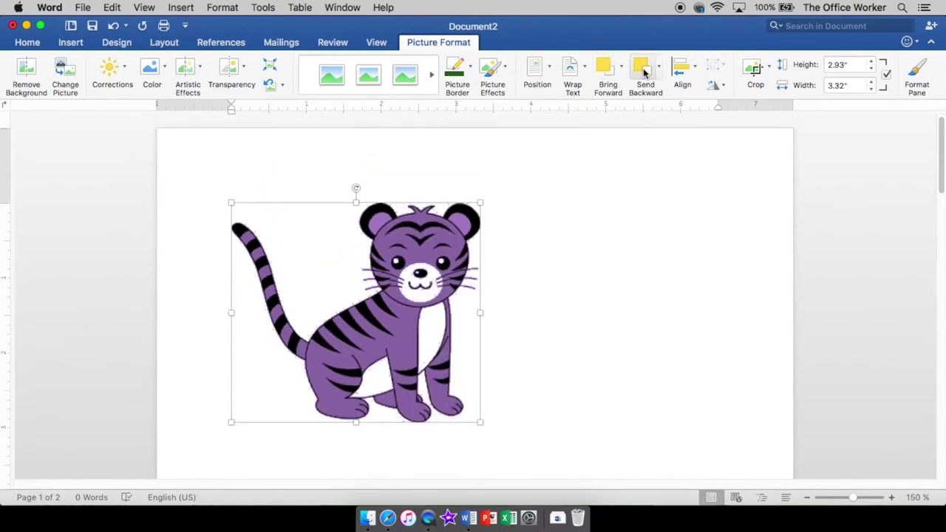
left_click(694, 70)
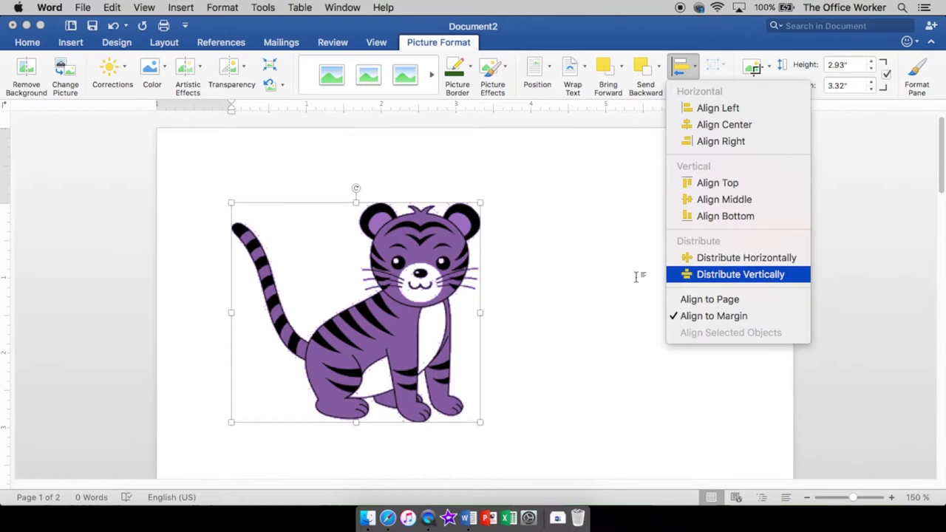
left_click(739, 274)
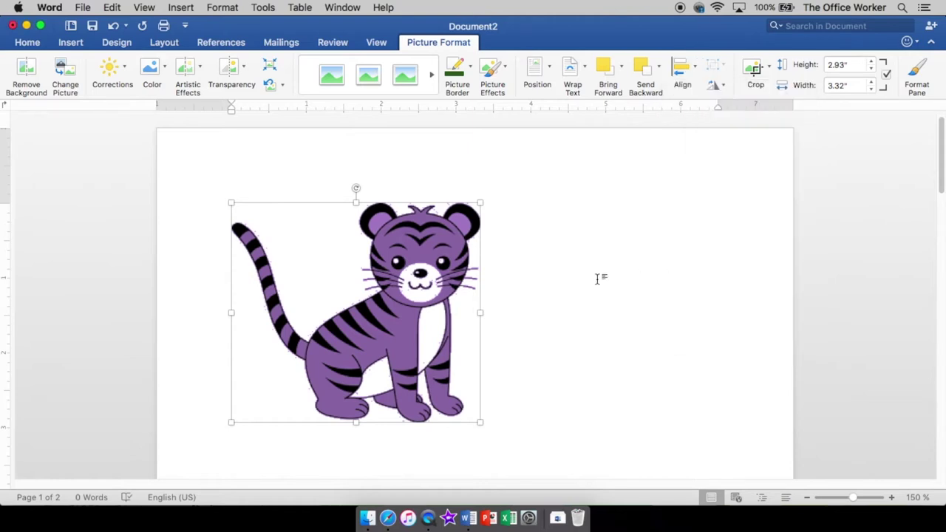
left_click(760, 67)
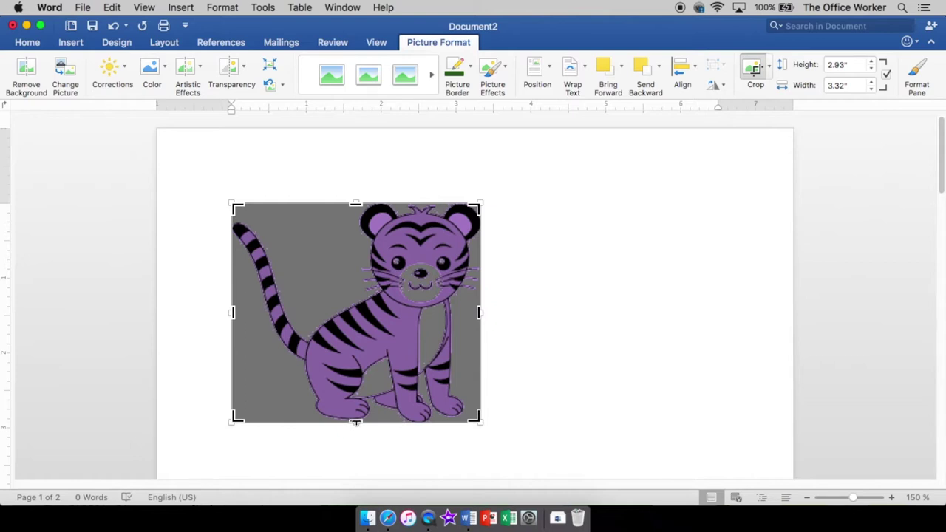
left_click_drag(355, 416, 362, 309)
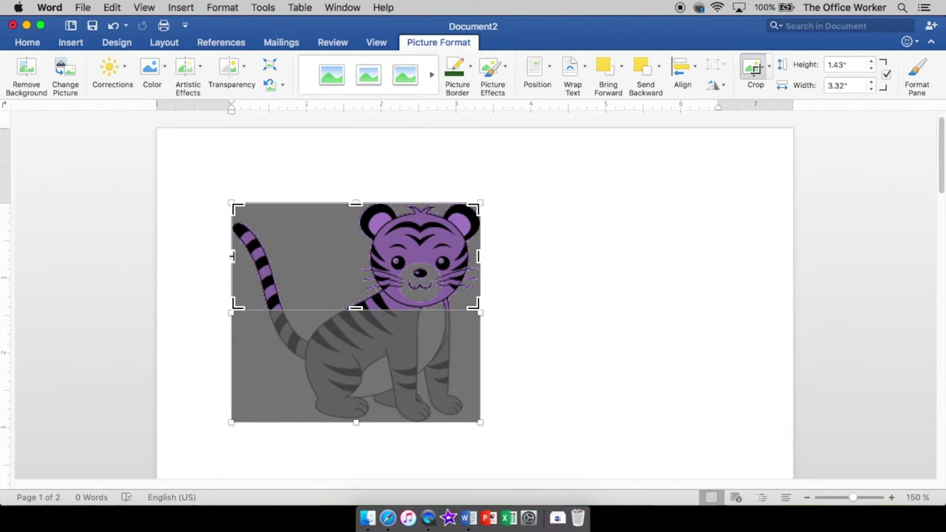
left_click_drag(232, 257, 356, 257)
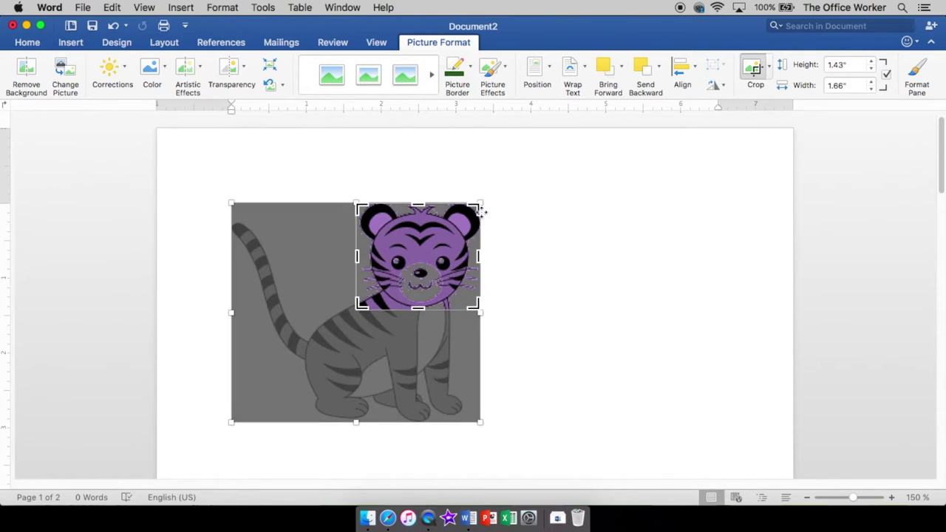
left_click(756, 66)
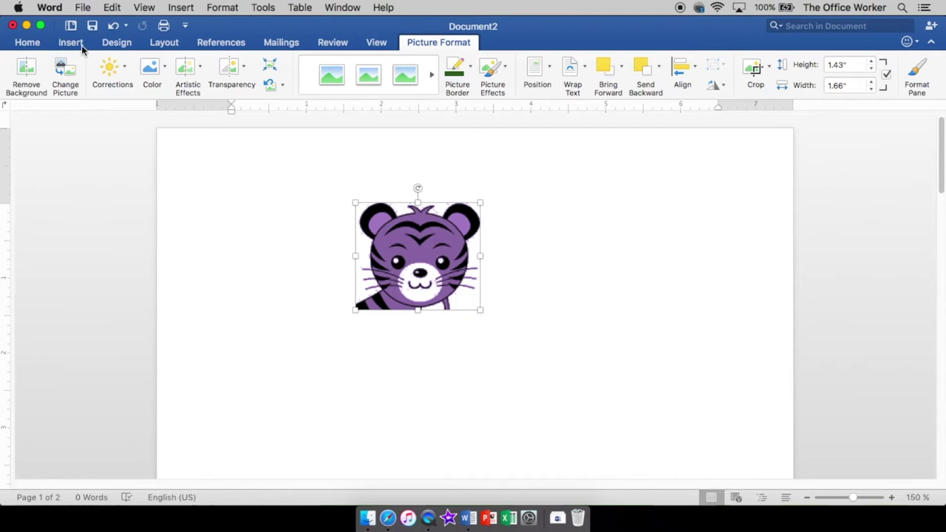
left_click(112, 26)
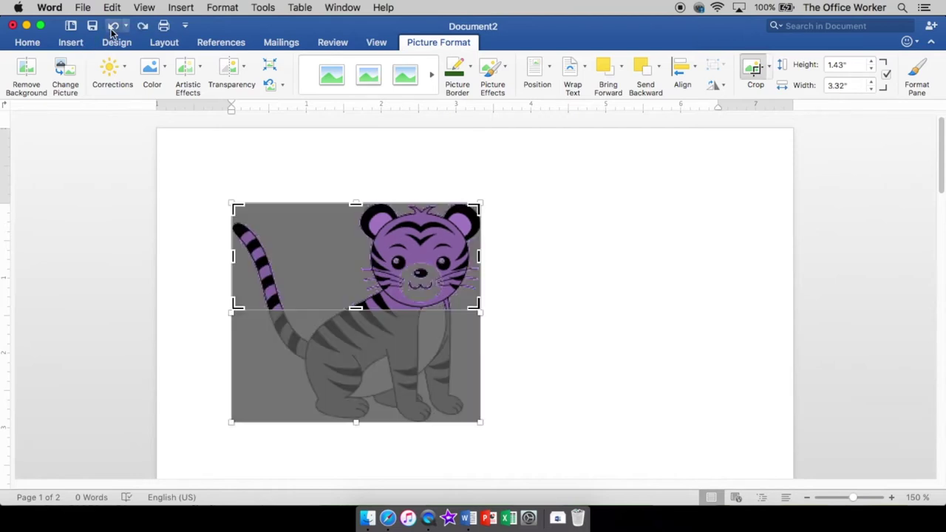
left_click(113, 28)
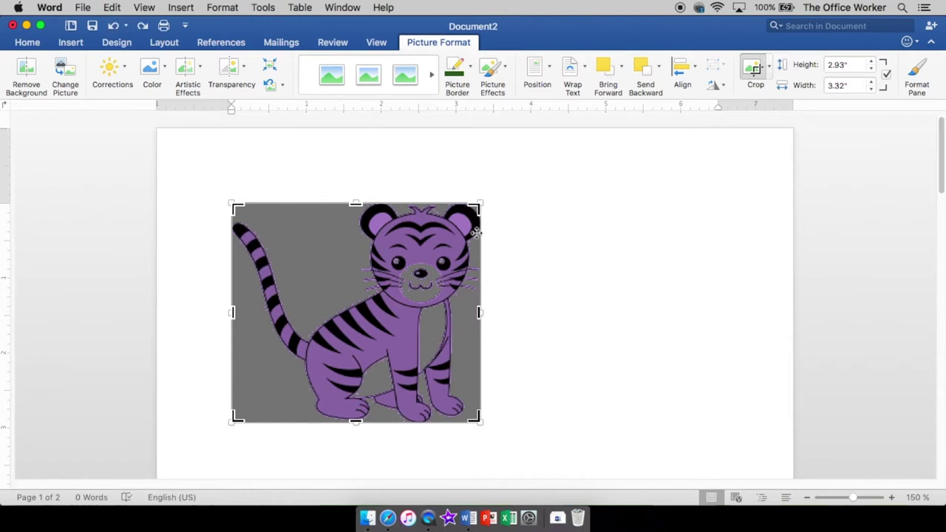
left_click(567, 259)
left_click(383, 265)
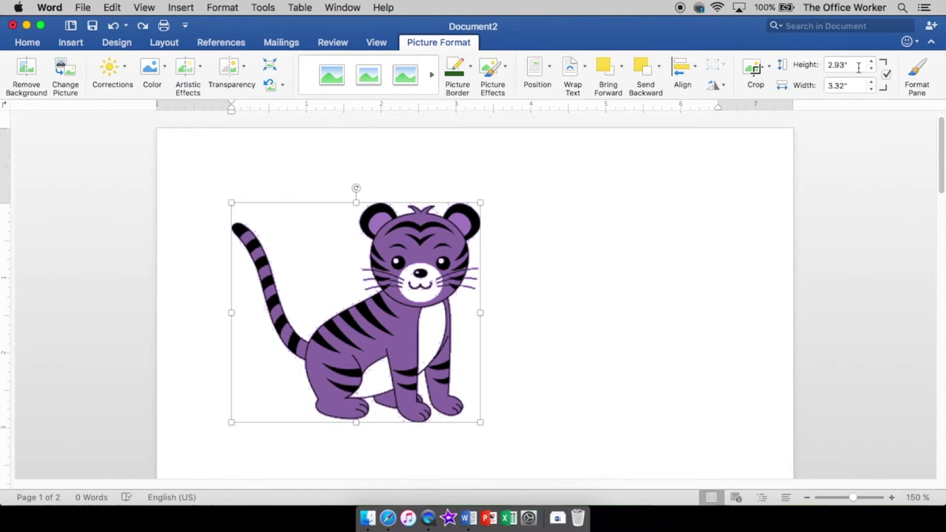
Lock the aspect ratio and adjust the tiger's height between 3.5 and 2.9 inches.
left_click(886, 75)
left_click(872, 63)
left_click(872, 64)
left_click(872, 63)
left_click(872, 64)
left_click(872, 64)
left_click(872, 63)
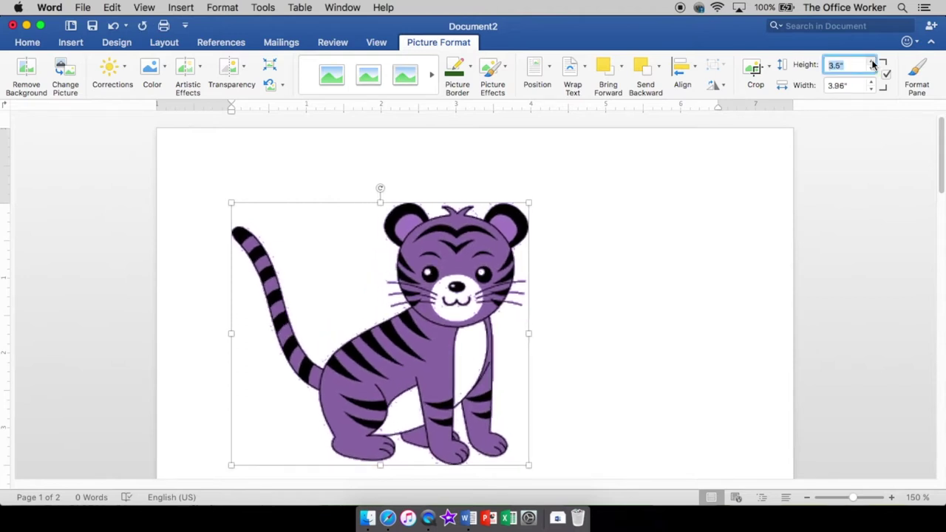
left_click(872, 70)
left_click(872, 71)
left_click(872, 70)
left_click(872, 70)
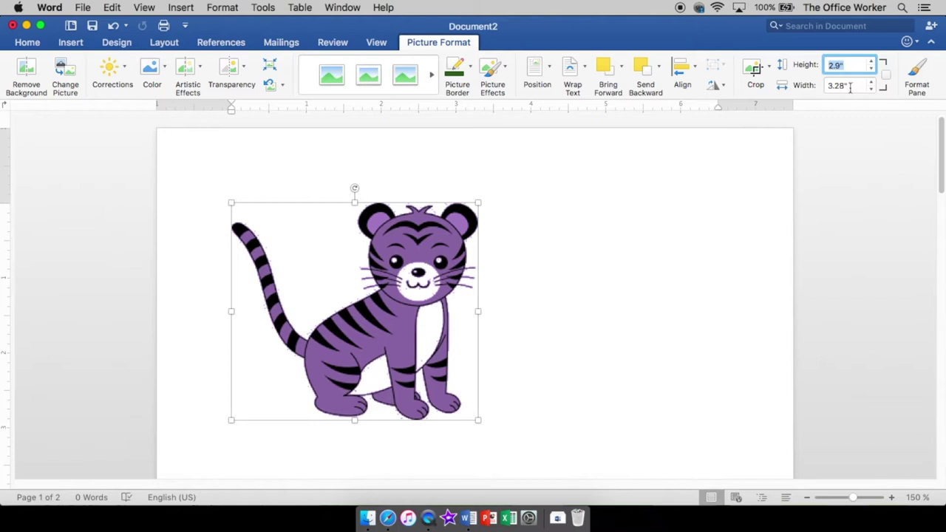
Stretch the tiger taller, then undo back to 2.93" by 3.32".
left_click(872, 63)
left_click(872, 62)
left_click(872, 63)
left_click(872, 62)
left_click(872, 63)
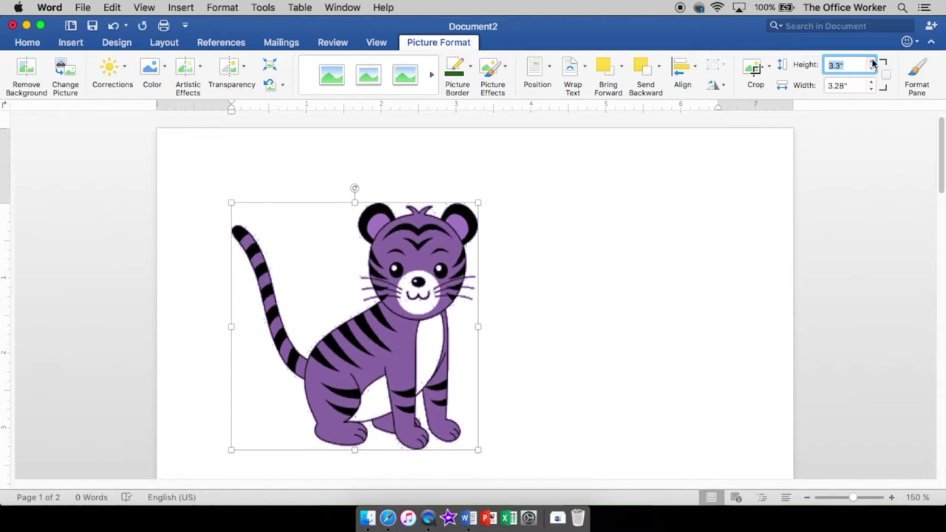
left_click(872, 62)
left_click(872, 62)
left_click(872, 63)
left_click(872, 63)
left_click(872, 62)
left_click(872, 63)
left_click(872, 63)
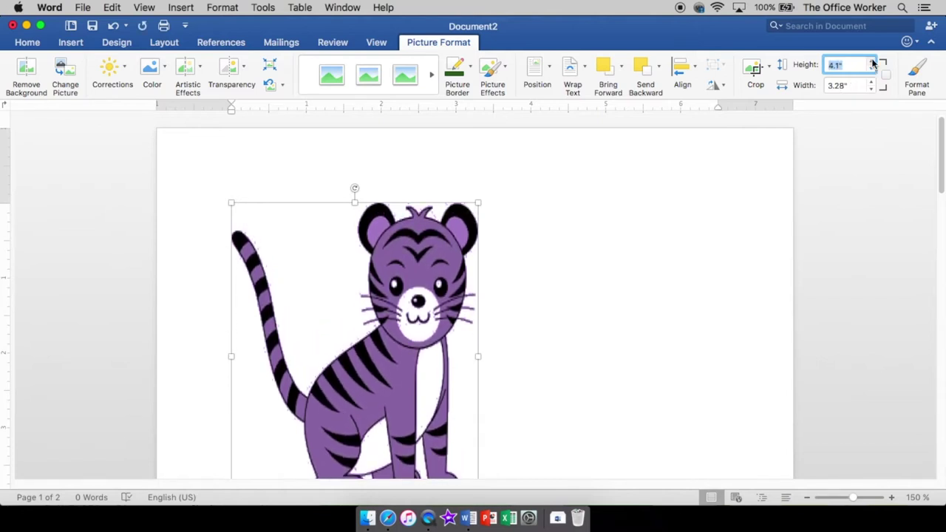
left_click(114, 27)
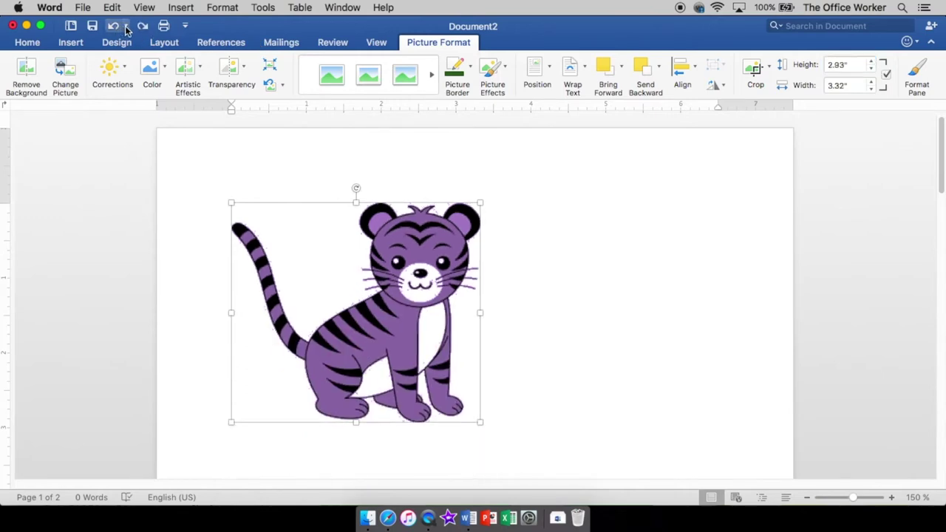
left_click(126, 26)
left_click(126, 26)
left_click(916, 70)
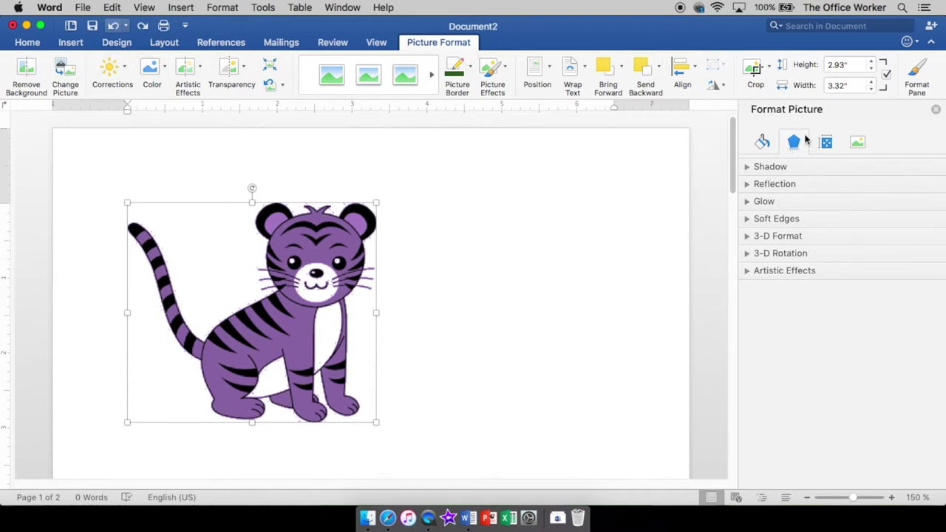
Check the shadow settings, close the Format Picture pane, and delete the tiger.
left_click(763, 170)
left_click(935, 111)
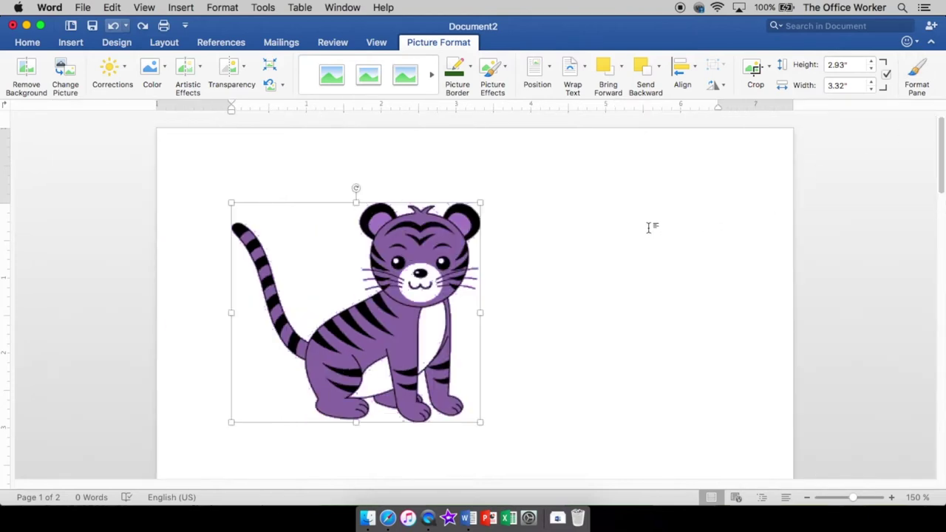
key("BackSpace")
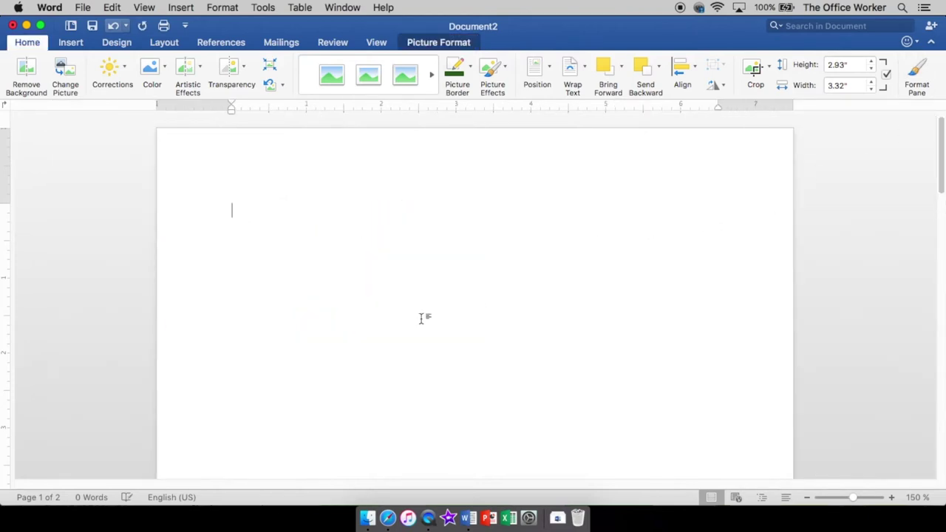
left_click(66, 46)
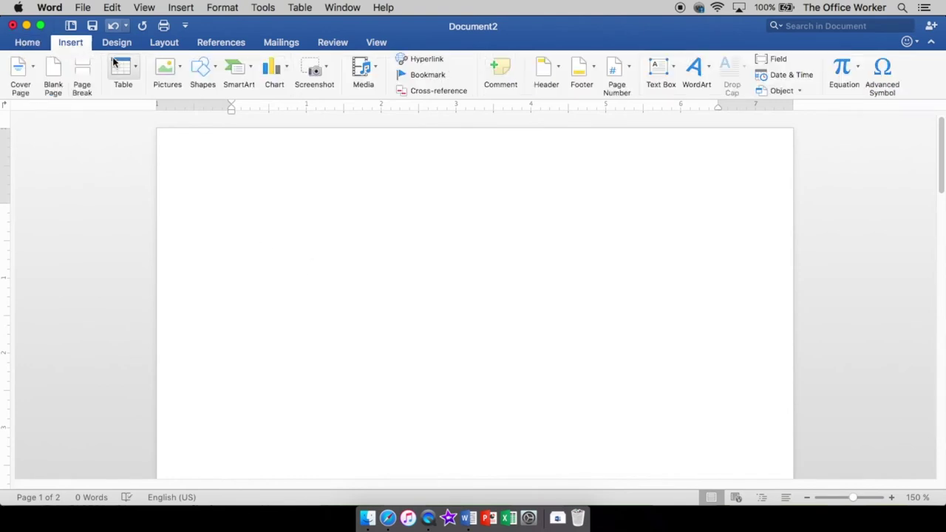
left_click(152, 64)
left_click(188, 108)
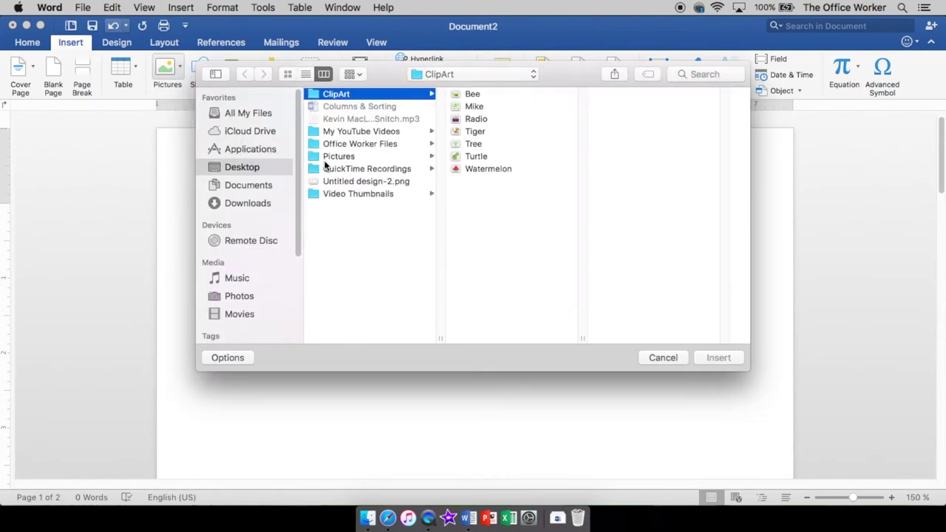
double_click(475, 131)
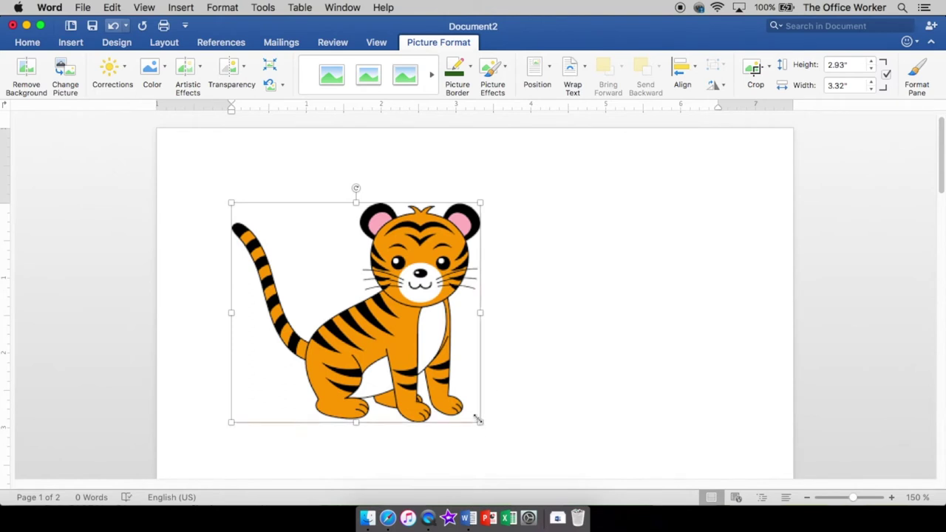
left_click_drag(480, 421, 350, 306)
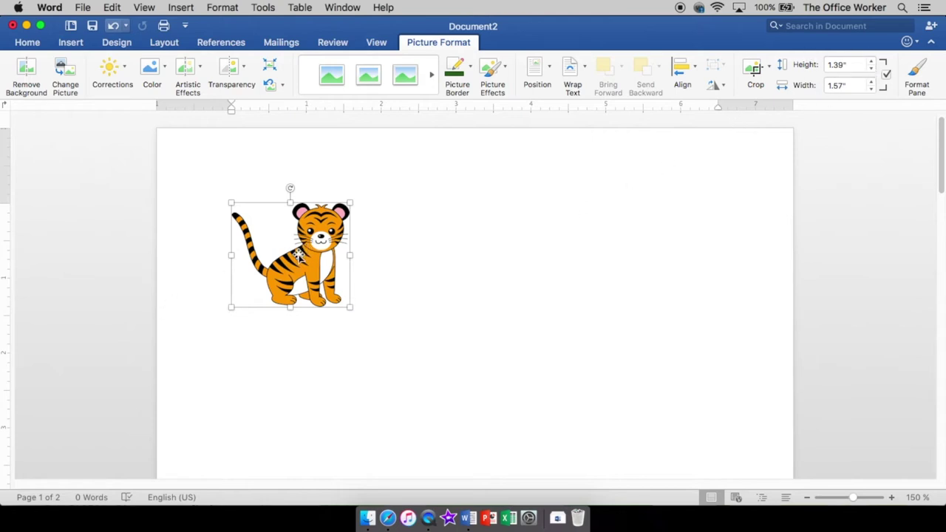
key("BackSpace")
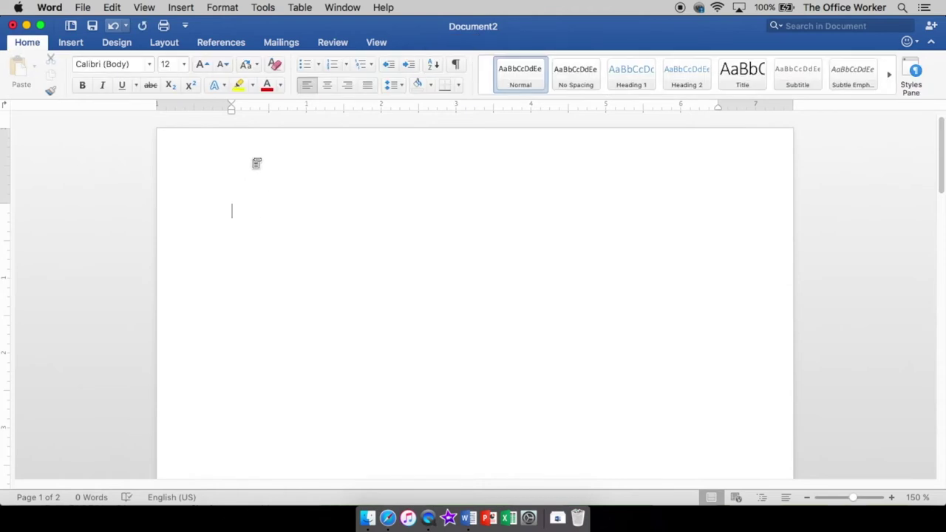
Insert the Tiger clipart into the page header and shrink it to 1.17" by 1.32".
double_click(256, 163)
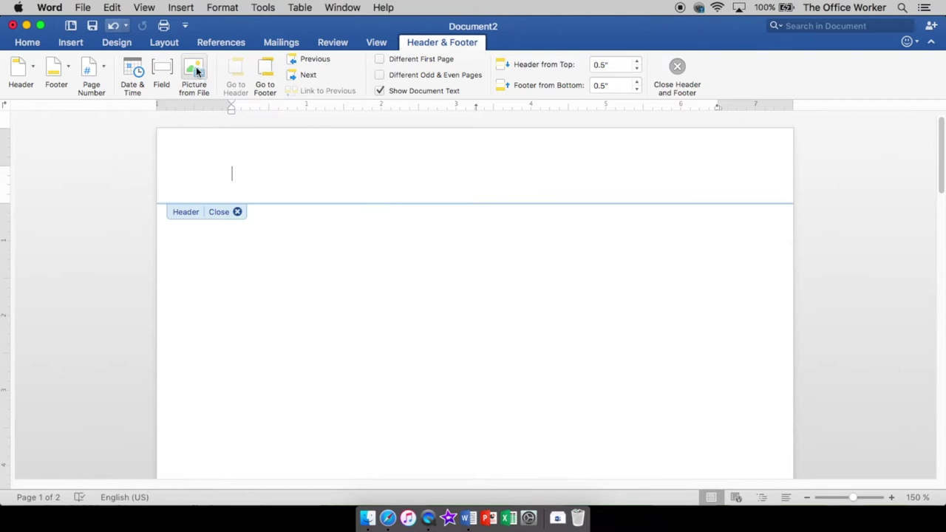
left_click(192, 74)
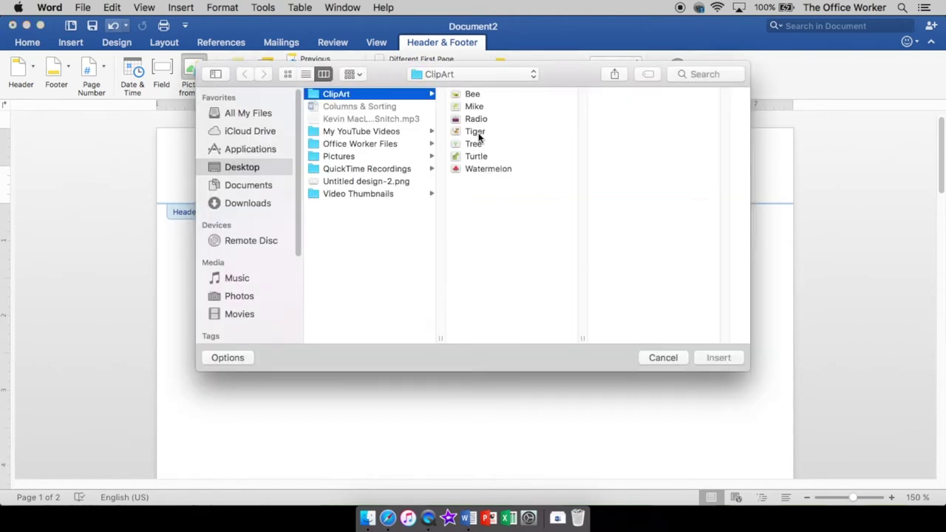
double_click(478, 136)
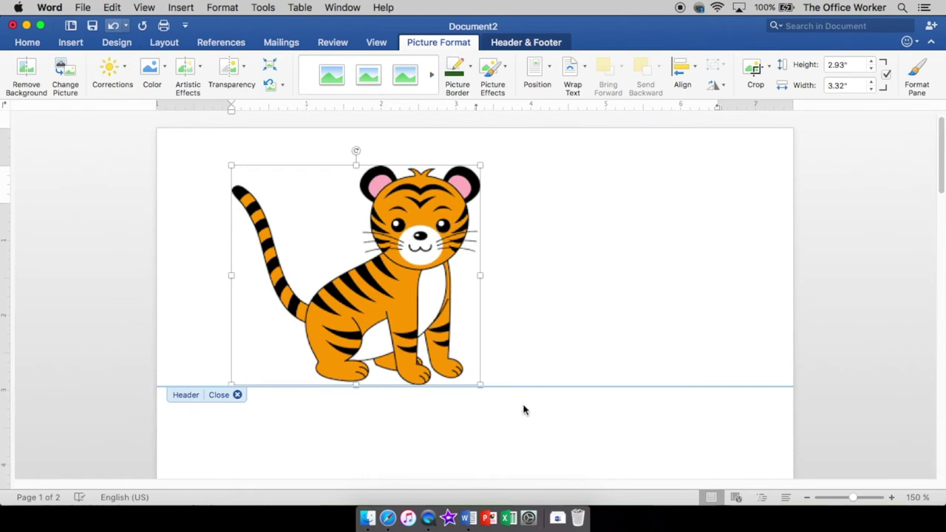
left_click_drag(480, 385, 331, 253)
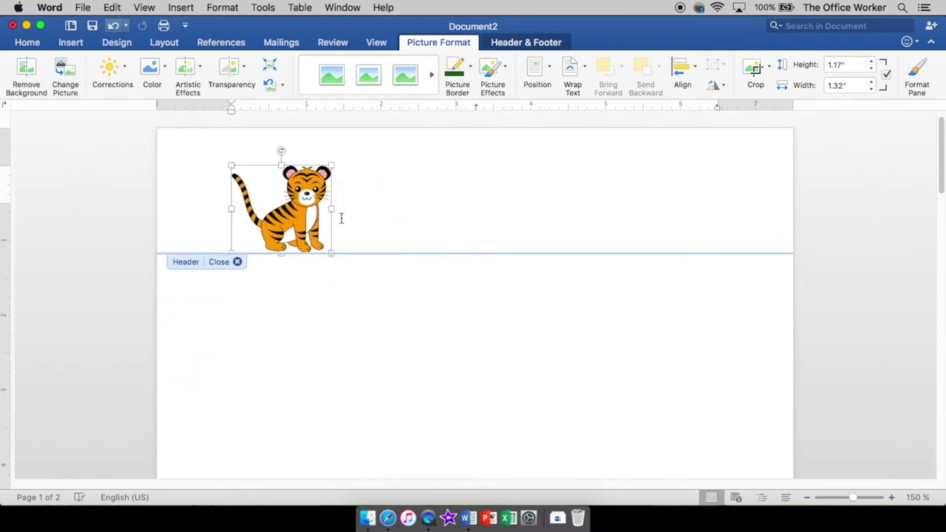
Set square text wrapping on the header tiger.
left_click(573, 74)
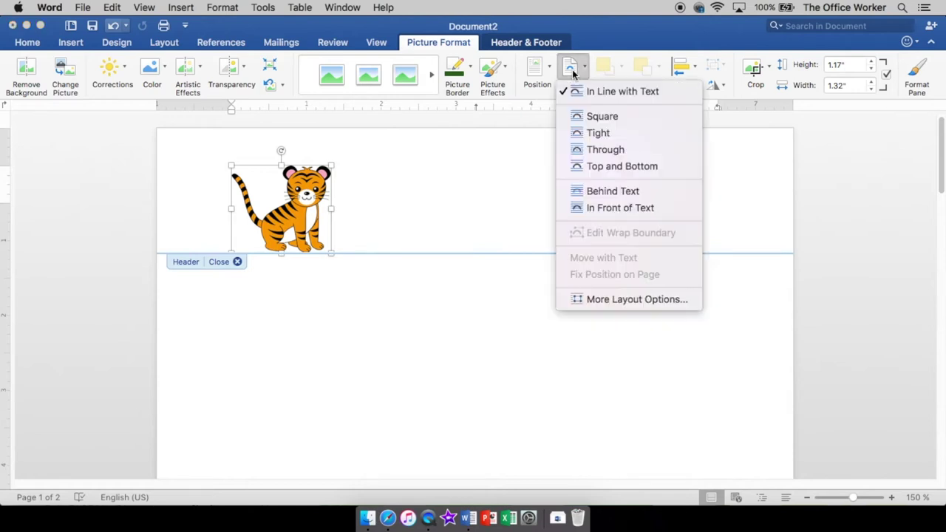
left_click(598, 118)
left_click(399, 171)
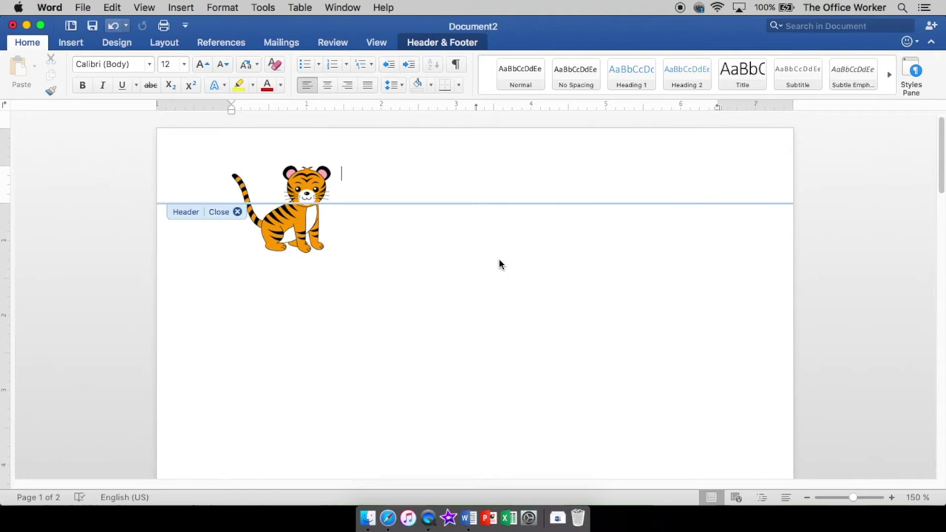
Type 'Tiny Tigers Martial Arts', '123 Karate Blvd.' and 'Tigers, MN 34567' on three header lines.
type("Tiger")
key("BackSpace")
key("BackSpace")
key("BackSpace")
type("ny Tigers")
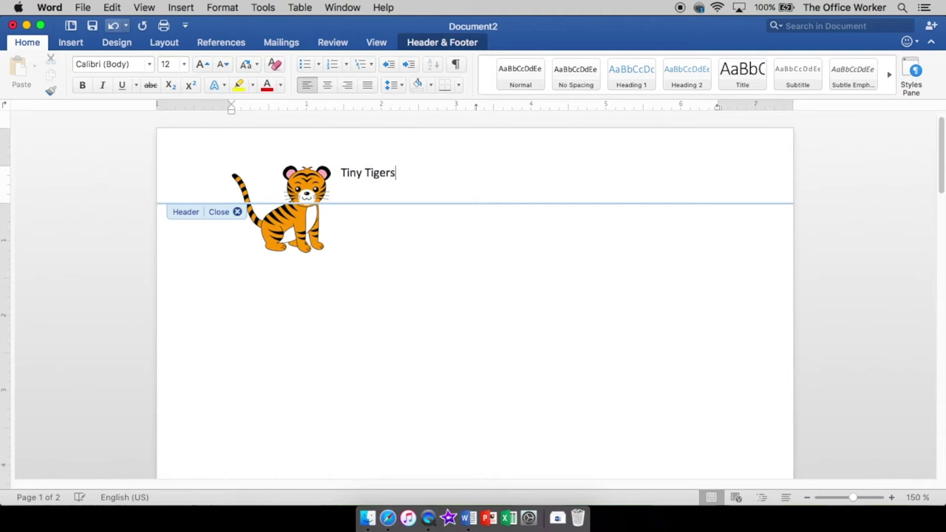
type(" Martial Arts")
key("Return")
type("123")
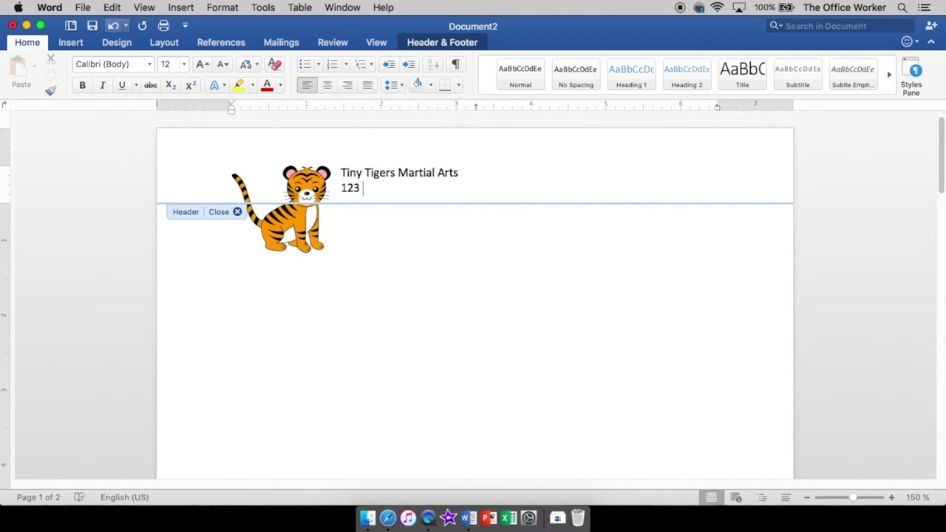
type(" Karate Blvd.")
key("Return")
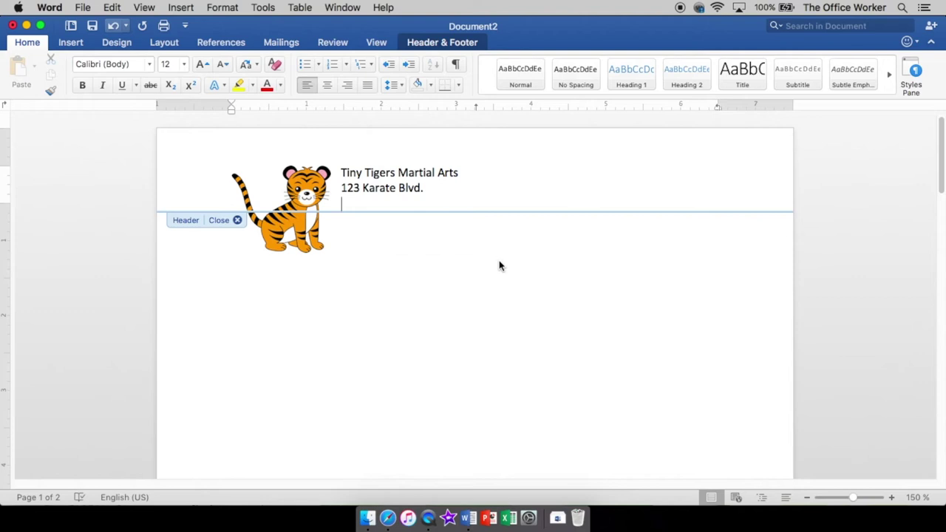
type("Tigers, MN 34567")
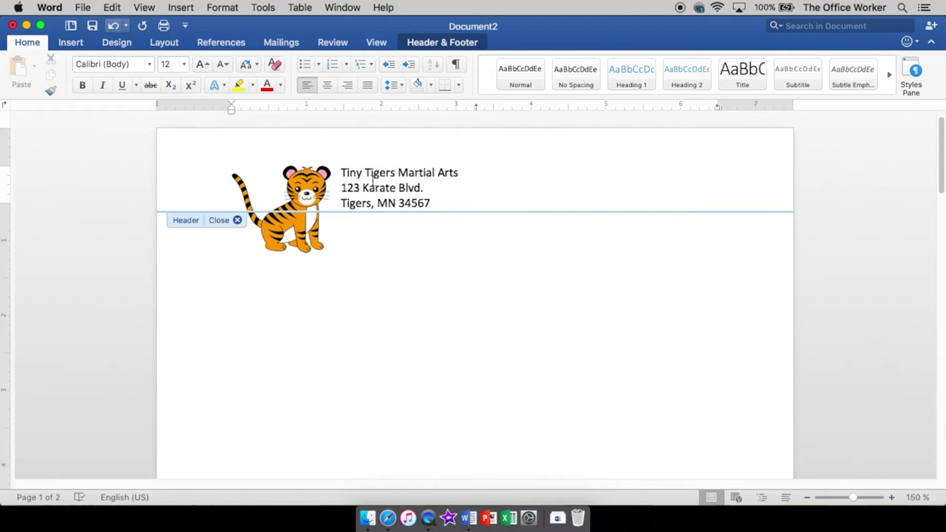
left_click(343, 169)
Add two blank lines above the business name and drag the tiger alongside the text.
key("Return")
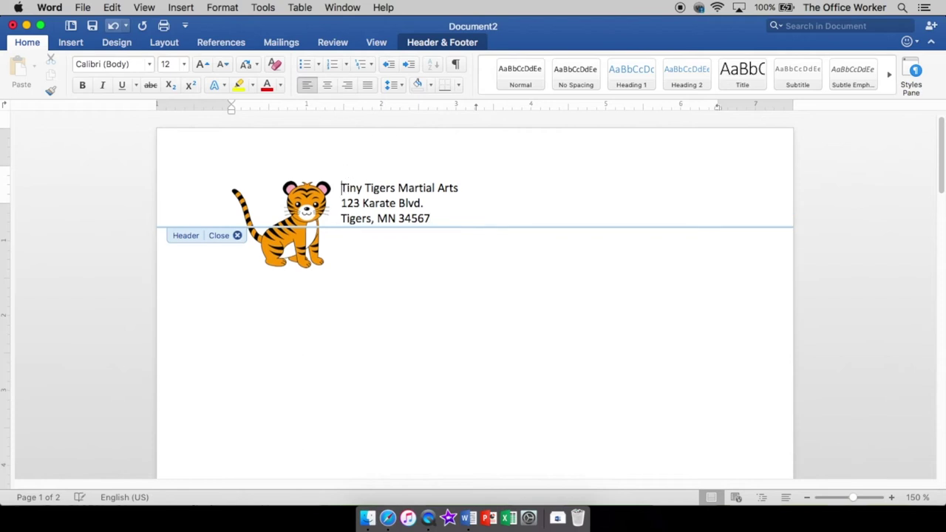
key("Return")
left_click_drag(313, 212, 308, 175)
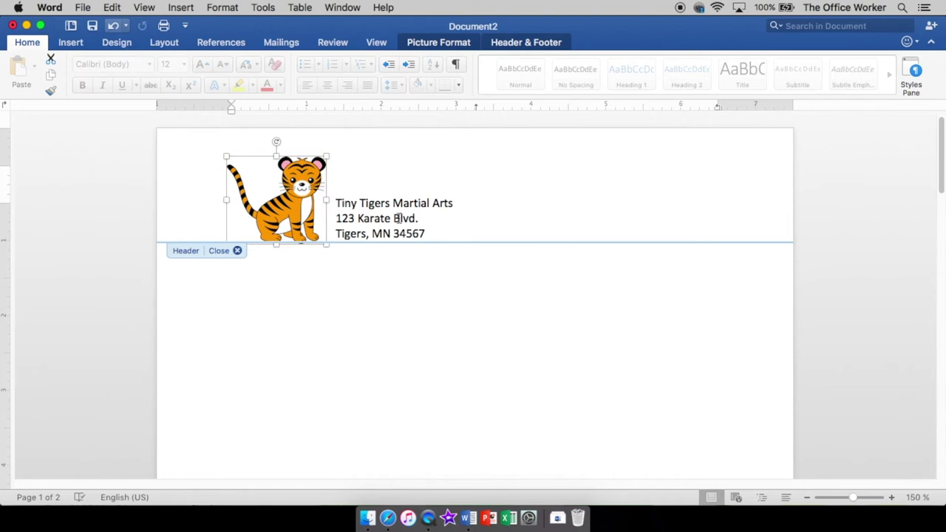
left_click(439, 235)
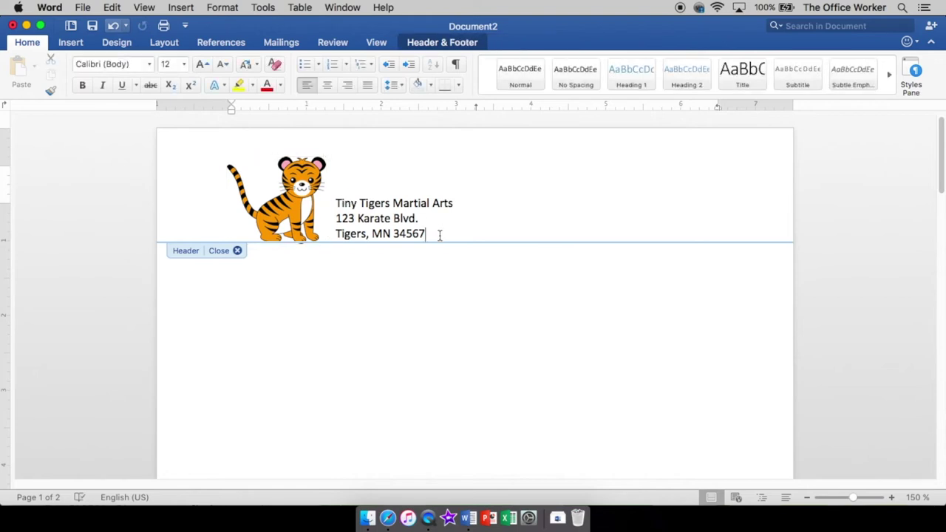
left_click_drag(306, 207, 308, 218)
Type a row of underscores below the address so AutoFormat turns it into a full-width rule.
left_click(443, 235)
key("Return")
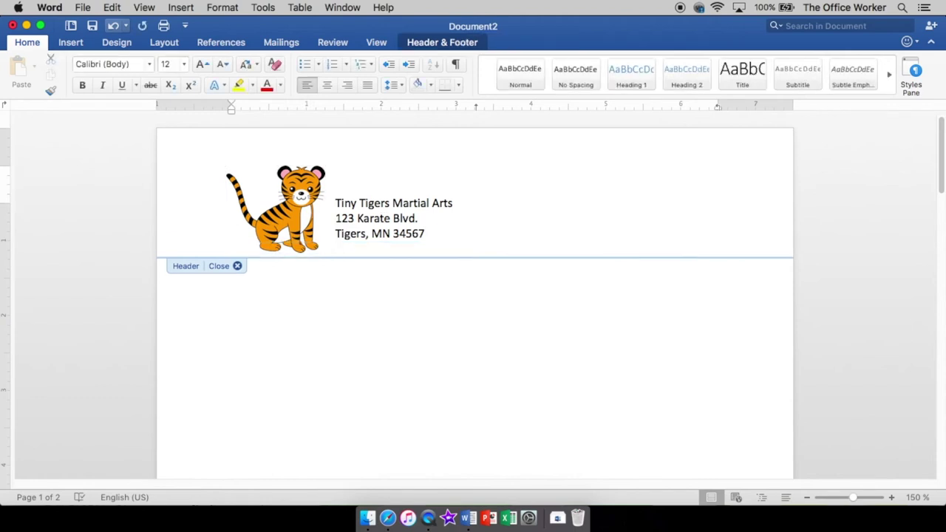
type("____________________")
key("Return")
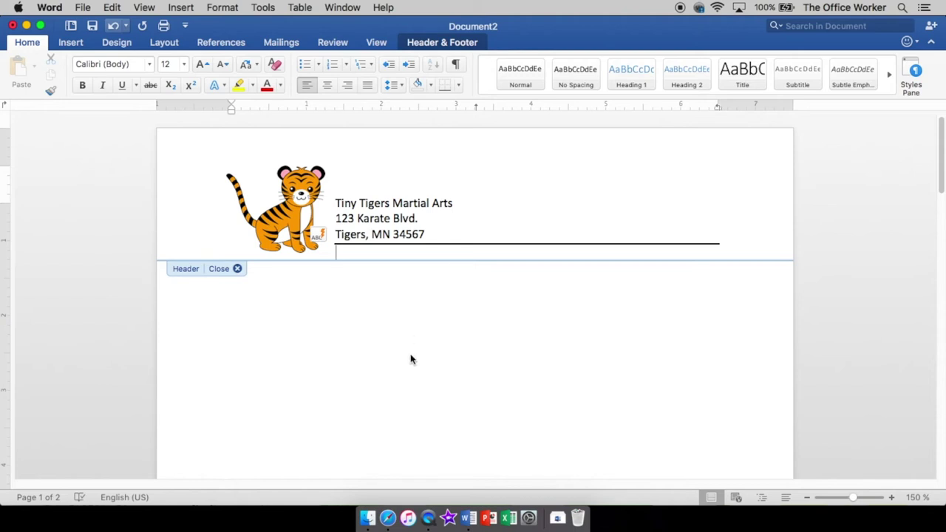
double_click(415, 366)
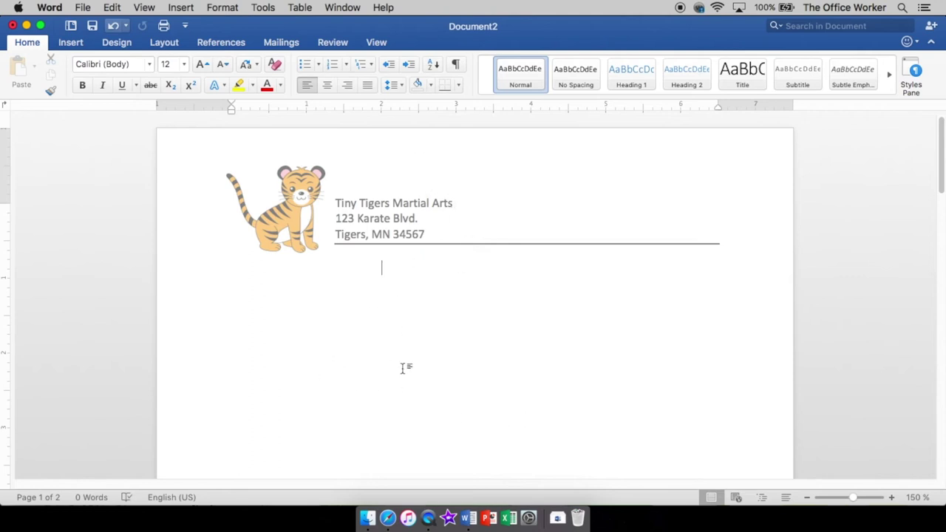
Undo the last change, recheck the empty header line above the name, and return to the body.
key("super+z")
double_click(447, 229)
left_click(353, 178)
double_click(279, 334)
left_click(342, 7)
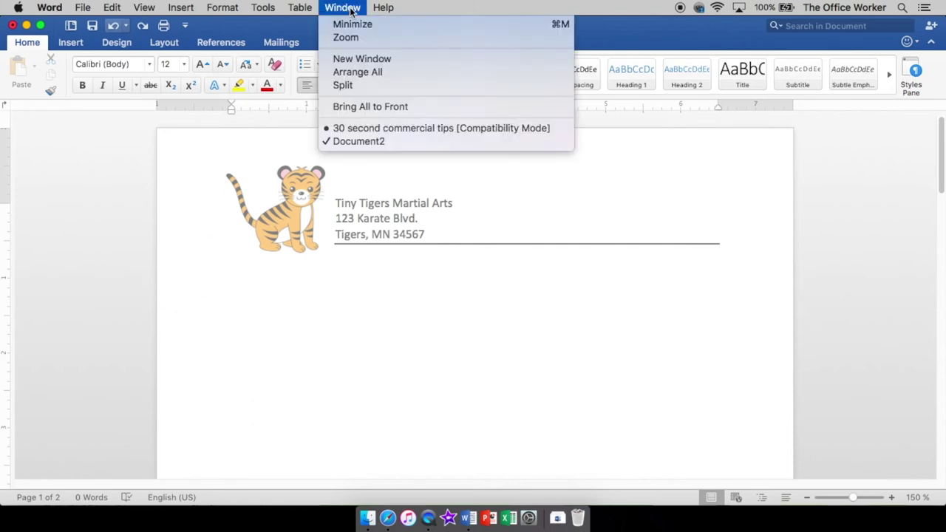
Switch to the 30 second commercial tips document and delete its Mention the Product boombox.
left_click(383, 127)
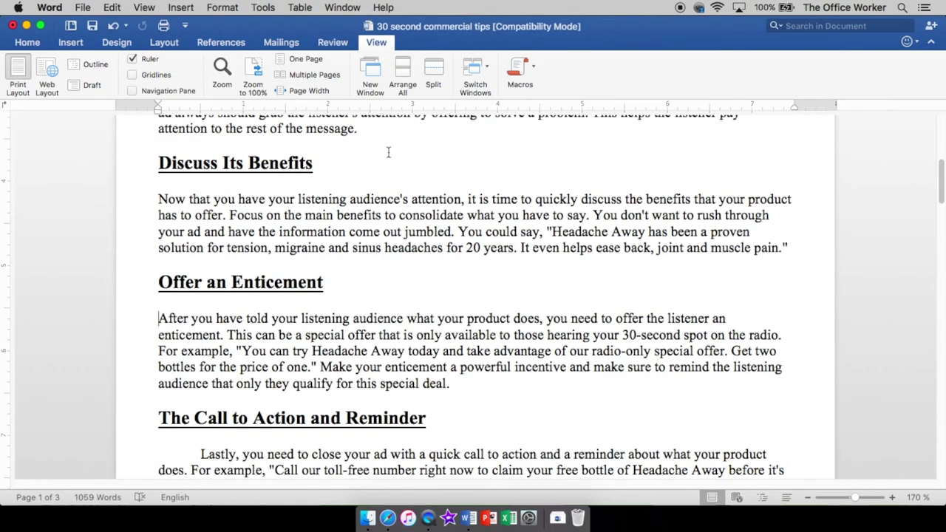
scroll(252, 238, "up", 4)
left_click(207, 222)
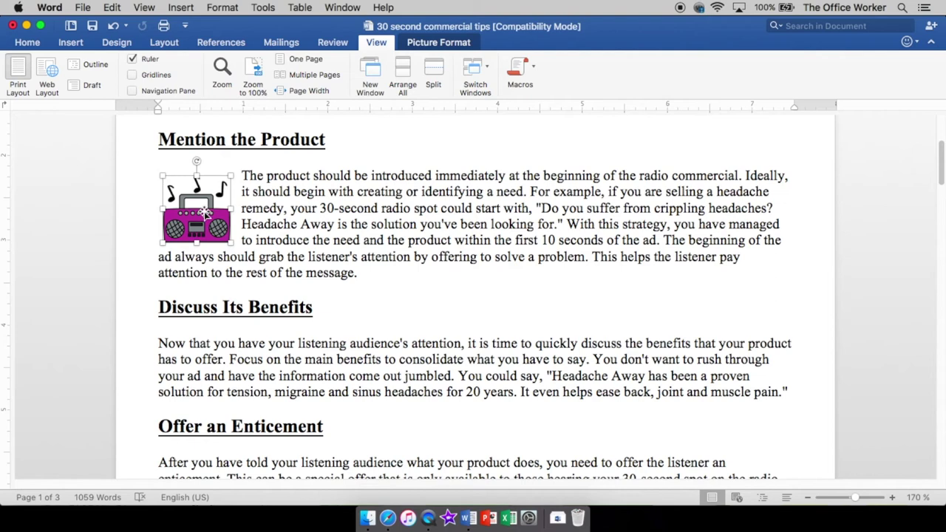
scroll(210, 214, "up", 5)
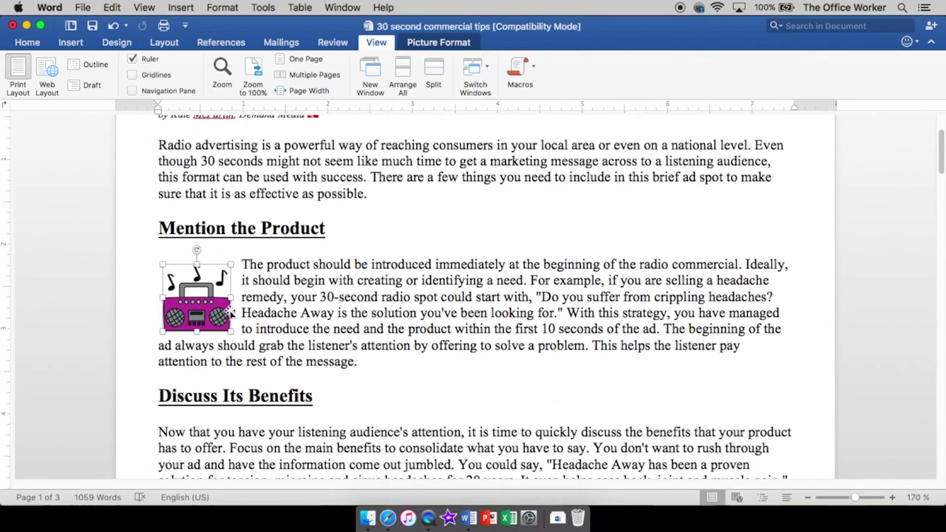
key("BackSpace")
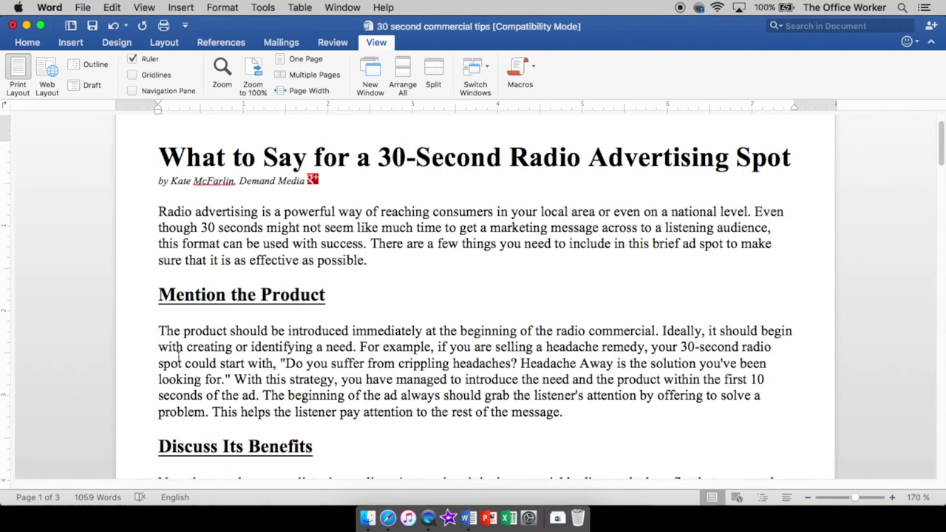
Insert the Radio boombox clipart from file and shrink it to about 0.86" by 0.87".
left_click(180, 8)
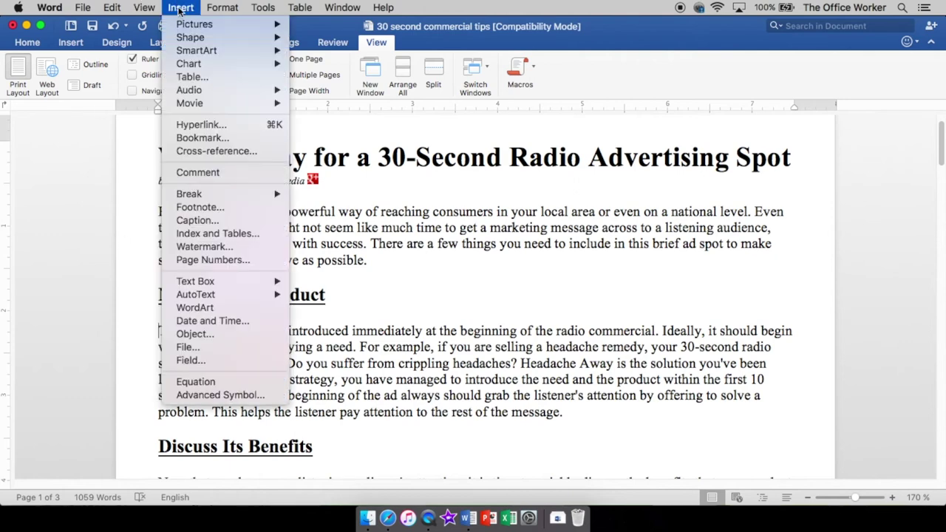
mouse_move(197, 28)
left_click(196, 6)
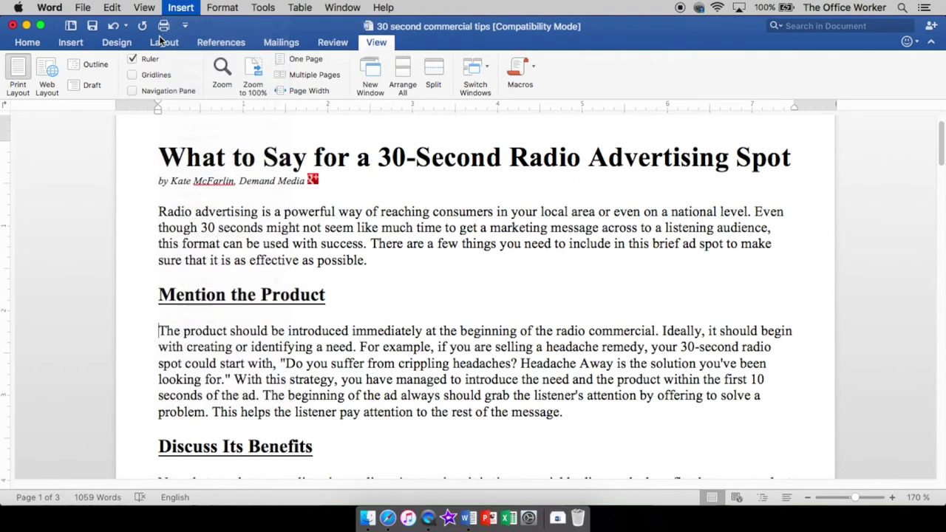
left_click(189, 8)
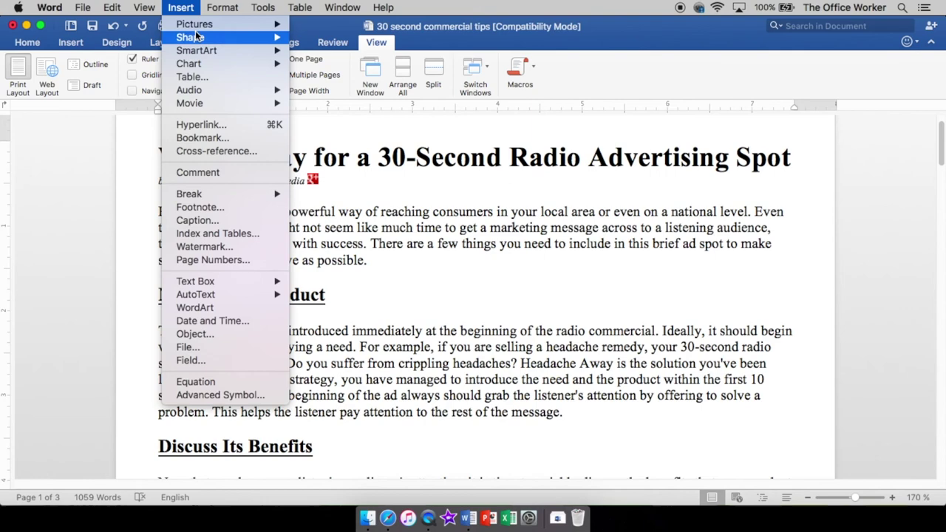
left_click(76, 55)
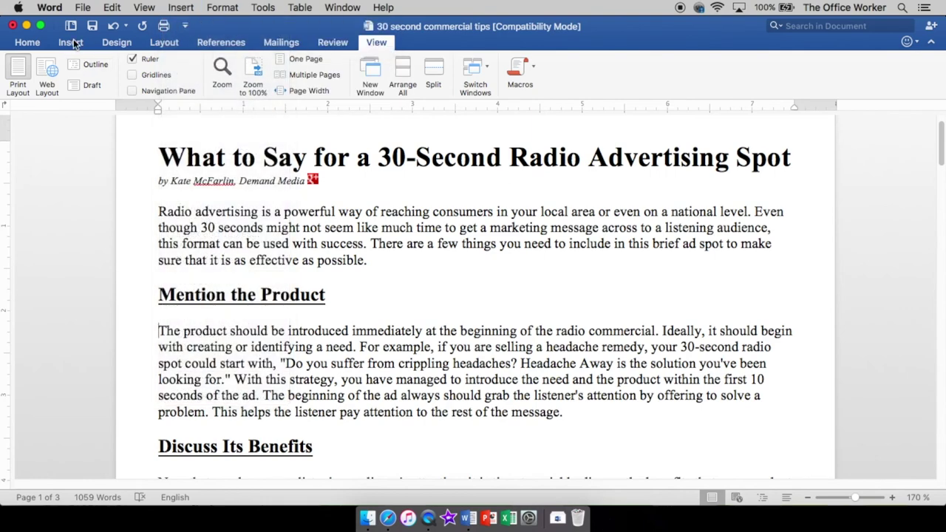
left_click(70, 42)
left_click(73, 42)
left_click(73, 43)
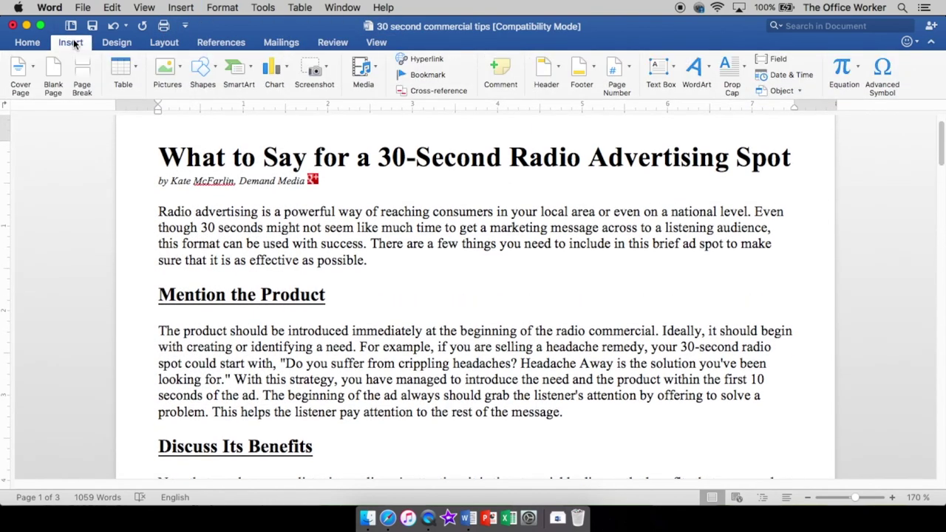
left_click(159, 70)
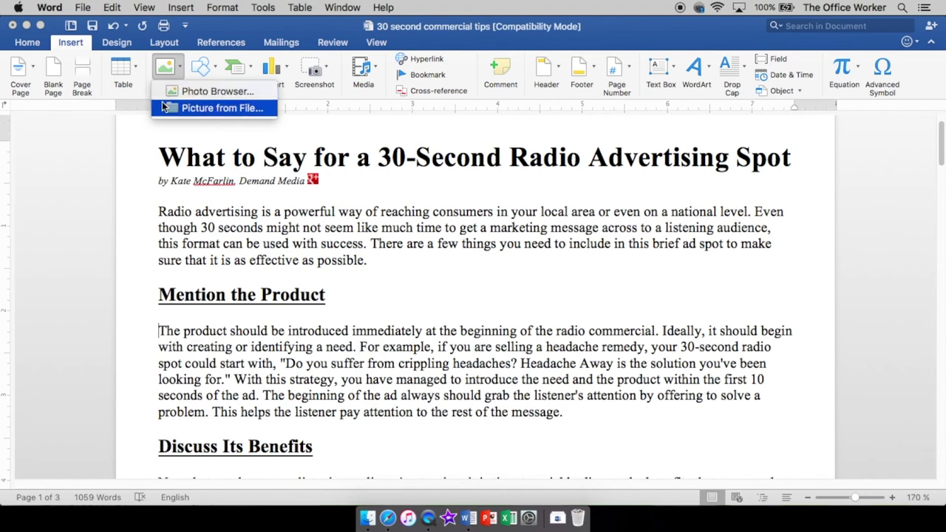
left_click(167, 108)
double_click(477, 119)
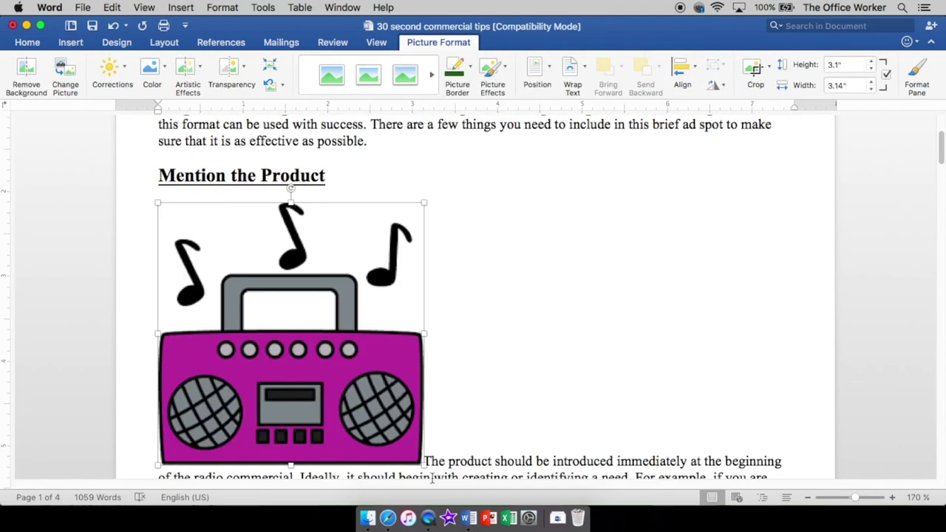
left_click_drag(425, 464, 232, 241)
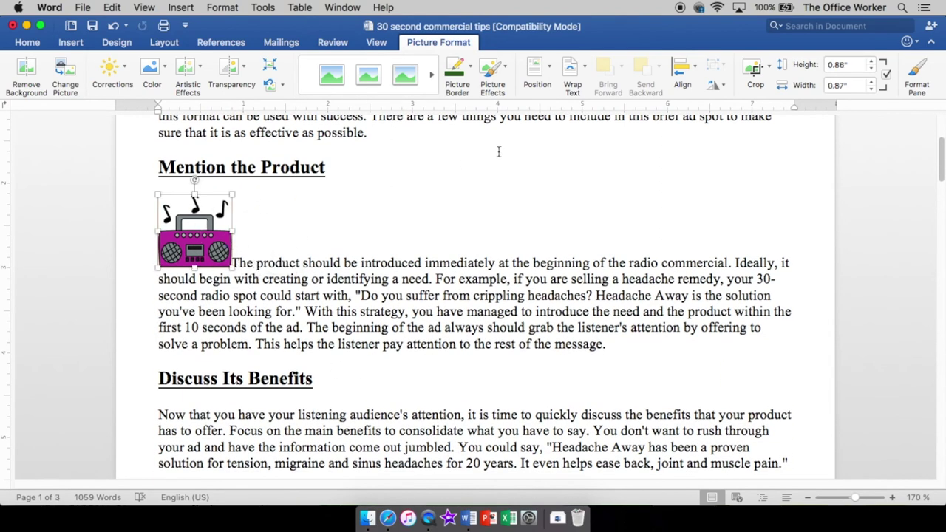
left_click(570, 70)
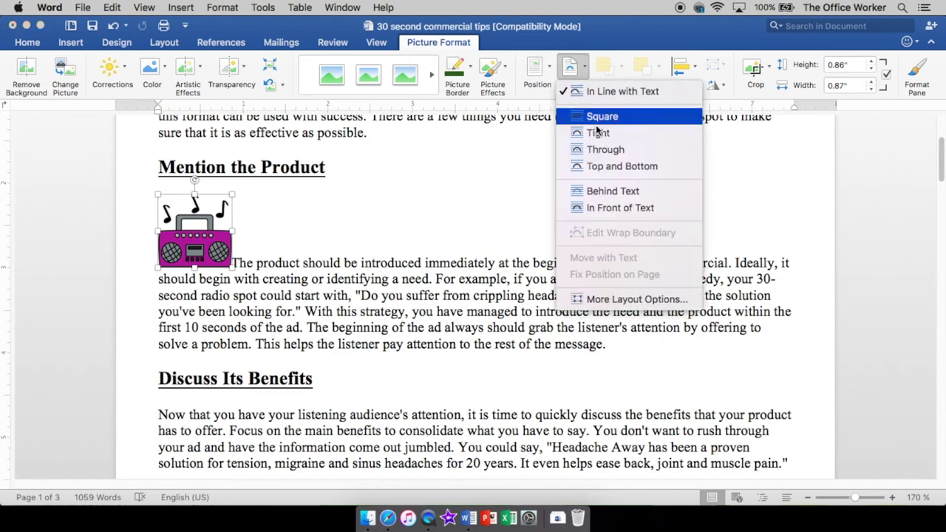
Try Through and Tight wrapping on the boombox, then settle on Square at the left margin.
left_click(625, 152)
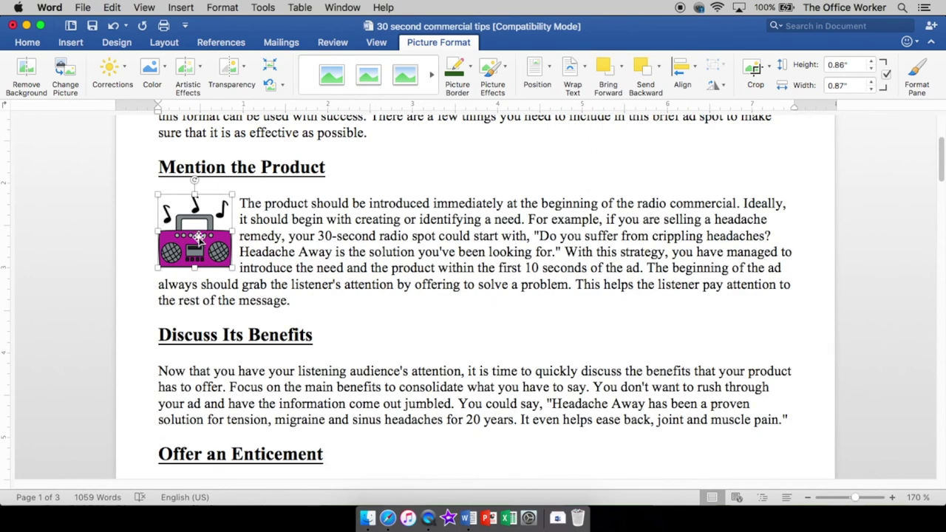
left_click_drag(214, 239, 453, 259)
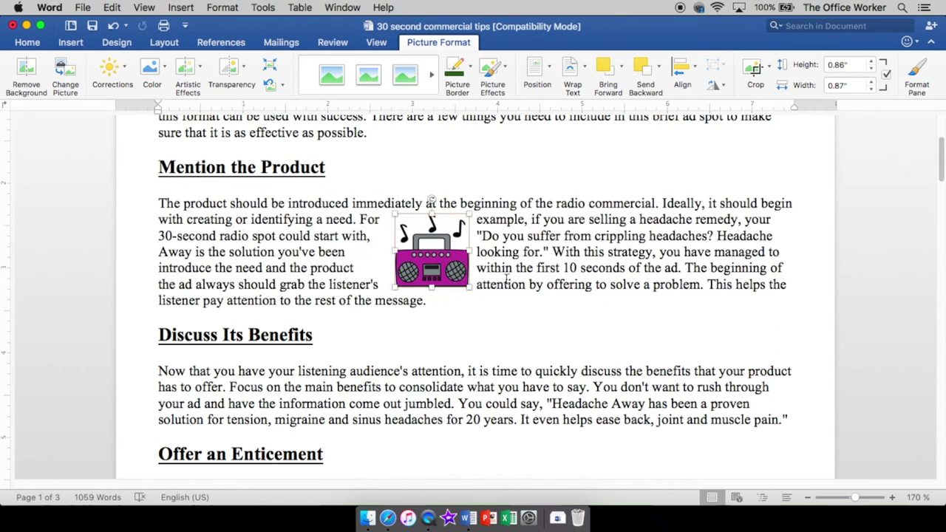
left_click(579, 74)
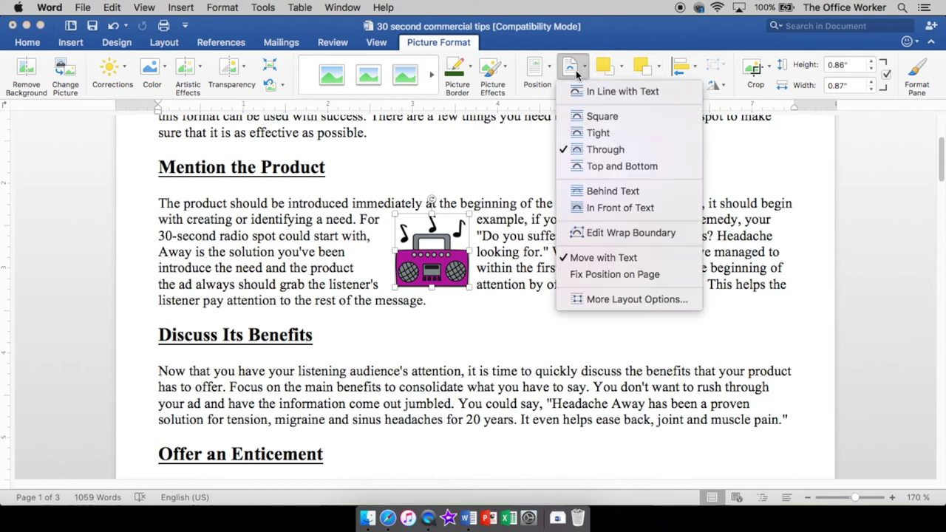
left_click(600, 134)
mouse_move(437, 238)
left_mouse_down()
mouse_move(490, 239)
mouse_move(383, 253)
mouse_move(404, 236)
mouse_move(447, 246)
left_mouse_up()
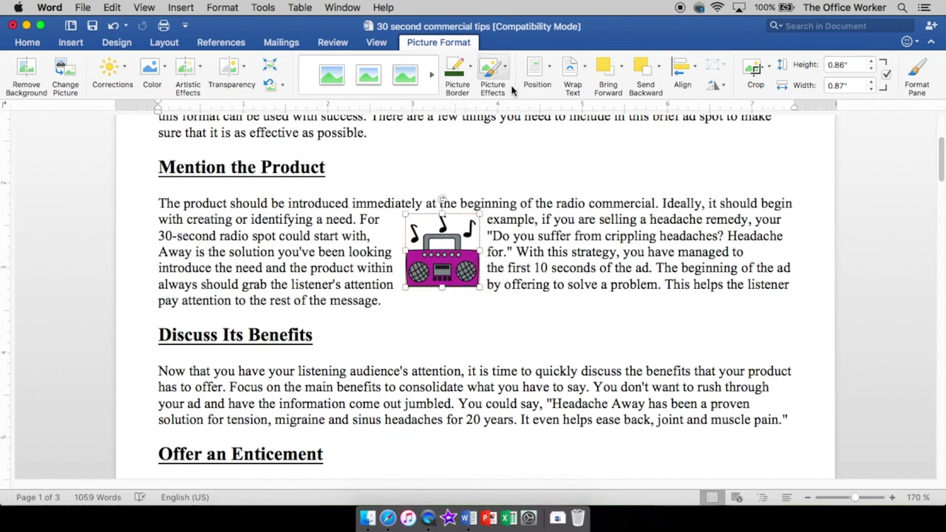
left_click(572, 69)
left_click(604, 116)
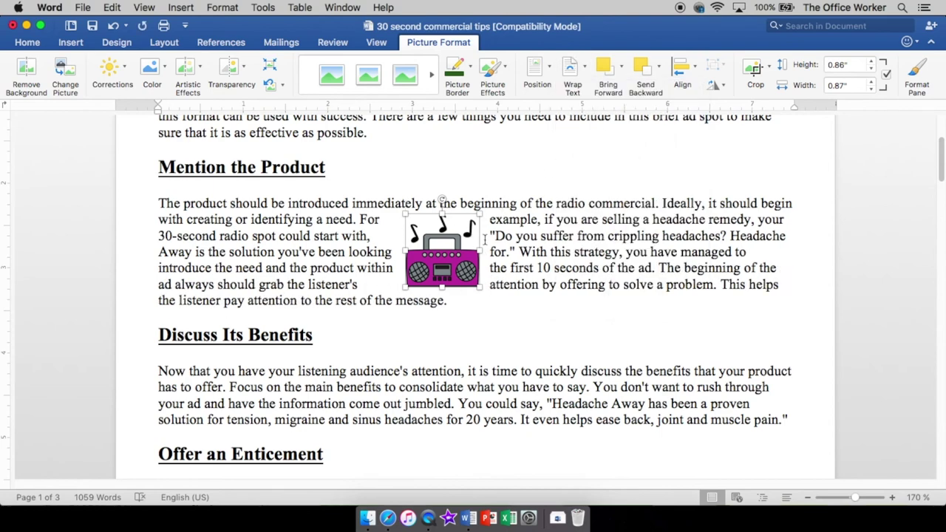
left_click_drag(431, 254, 185, 251)
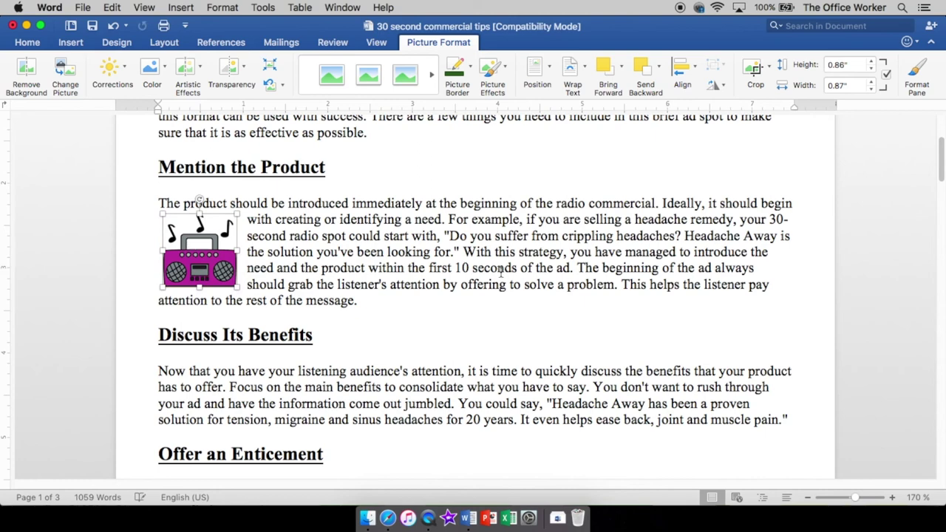
left_click(459, 316)
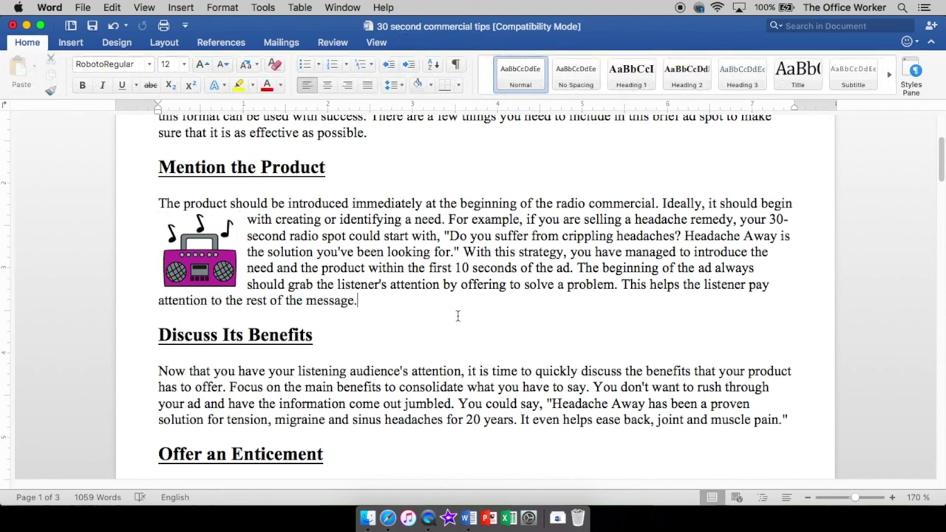
Test Behind Text and In Front of Text, then apply Tight wrapping with the boombox at the left margin.
left_click(194, 260)
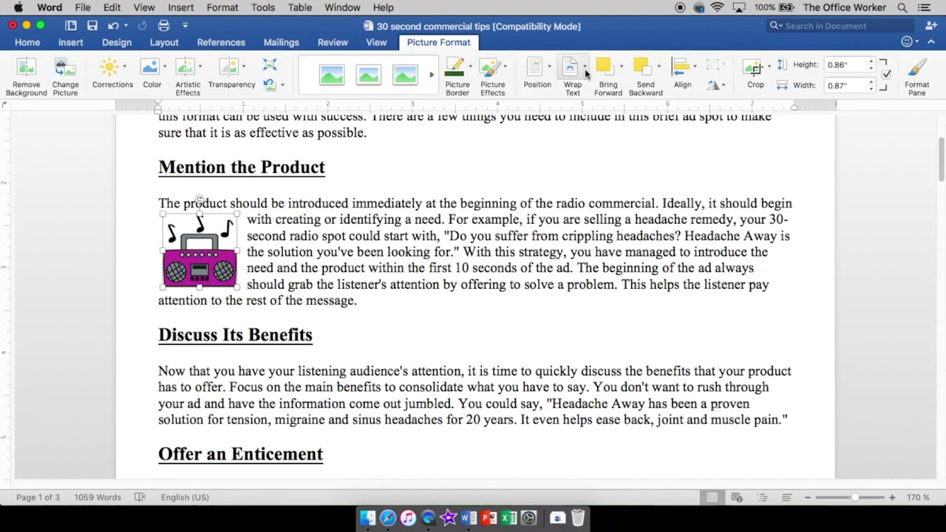
left_click(583, 71)
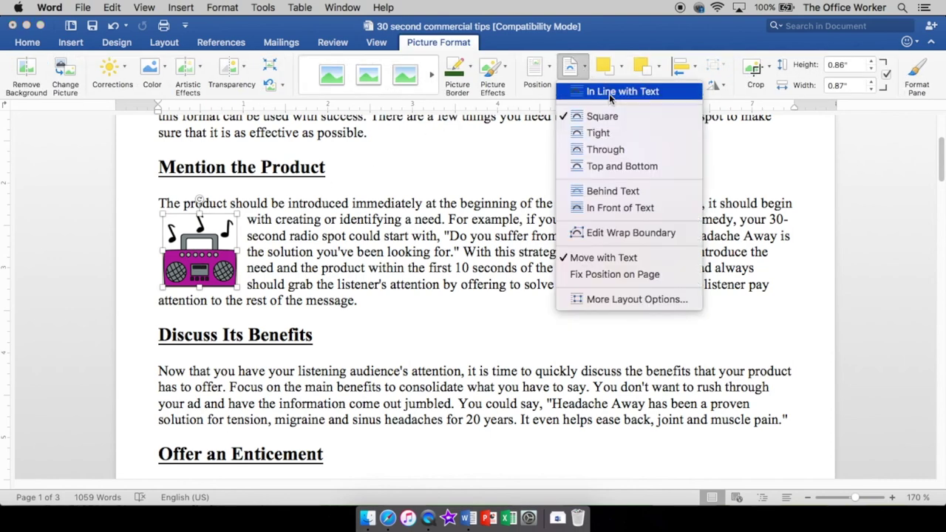
left_click(624, 191)
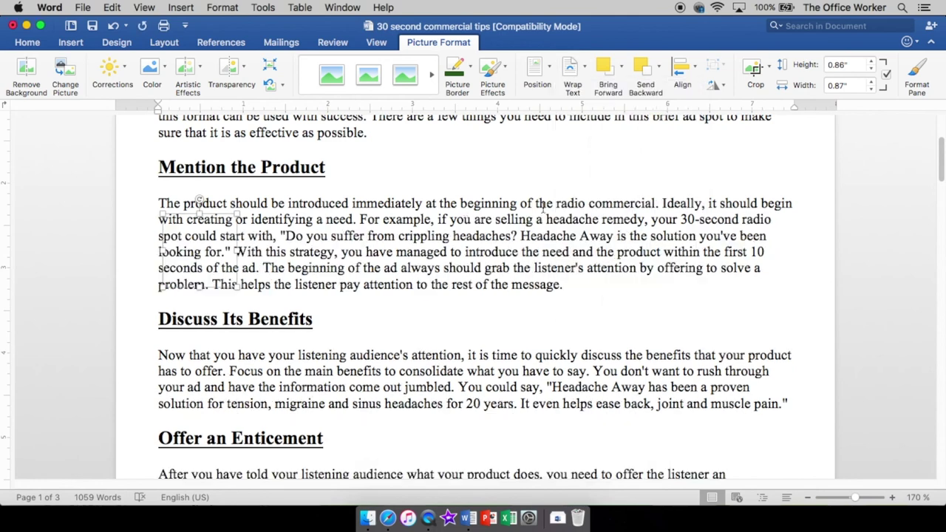
left_click(579, 71)
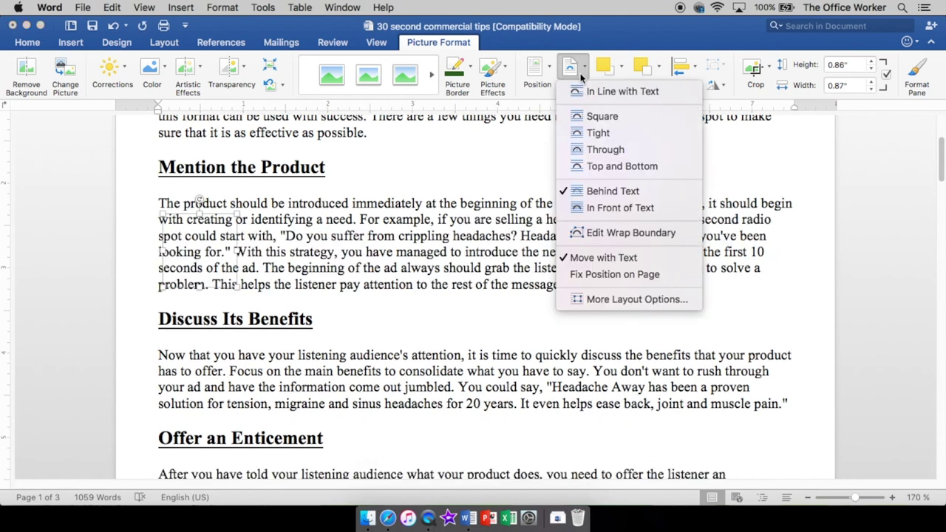
left_click(613, 209)
left_click_drag(204, 255, 428, 246)
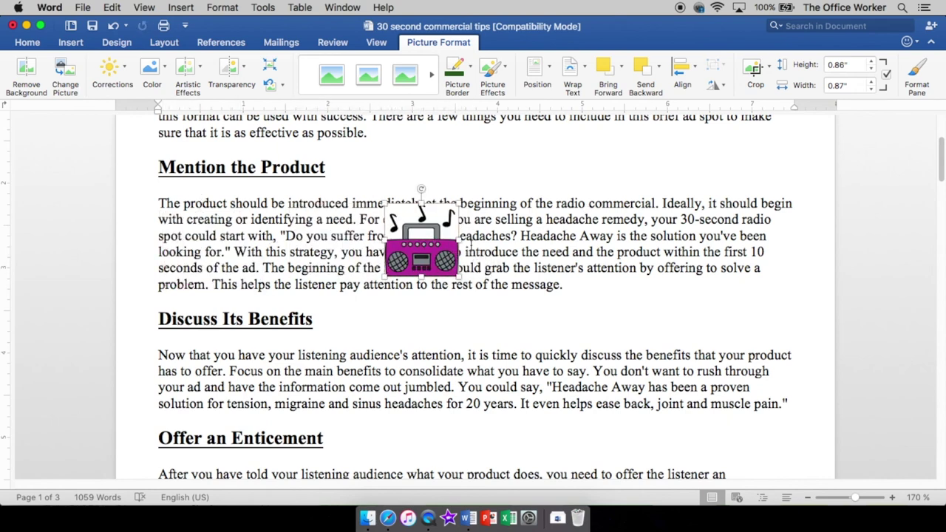
left_click(571, 77)
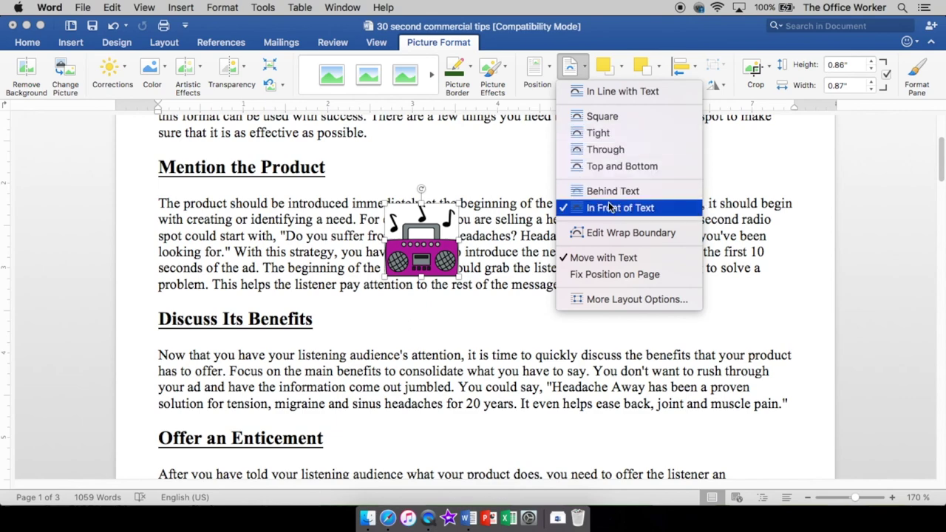
left_click(598, 133)
left_click_drag(390, 246, 191, 239)
left_click(376, 296)
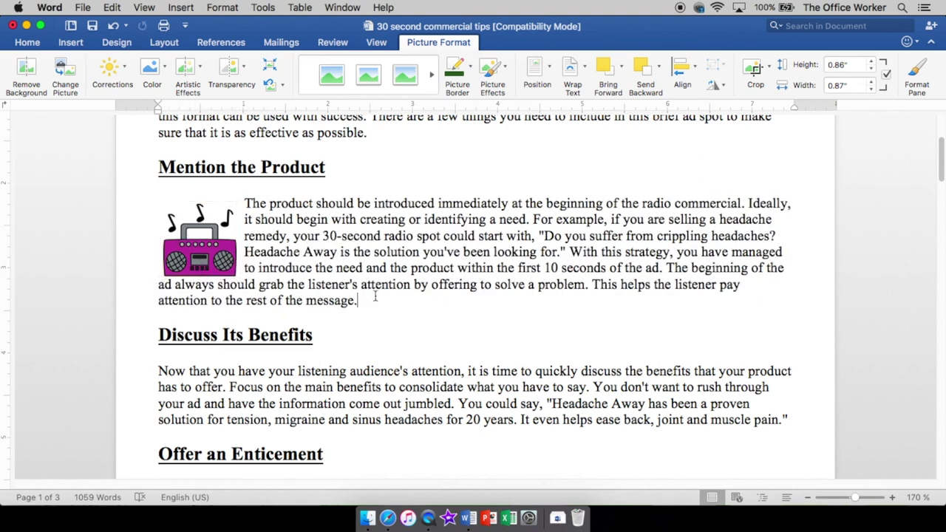